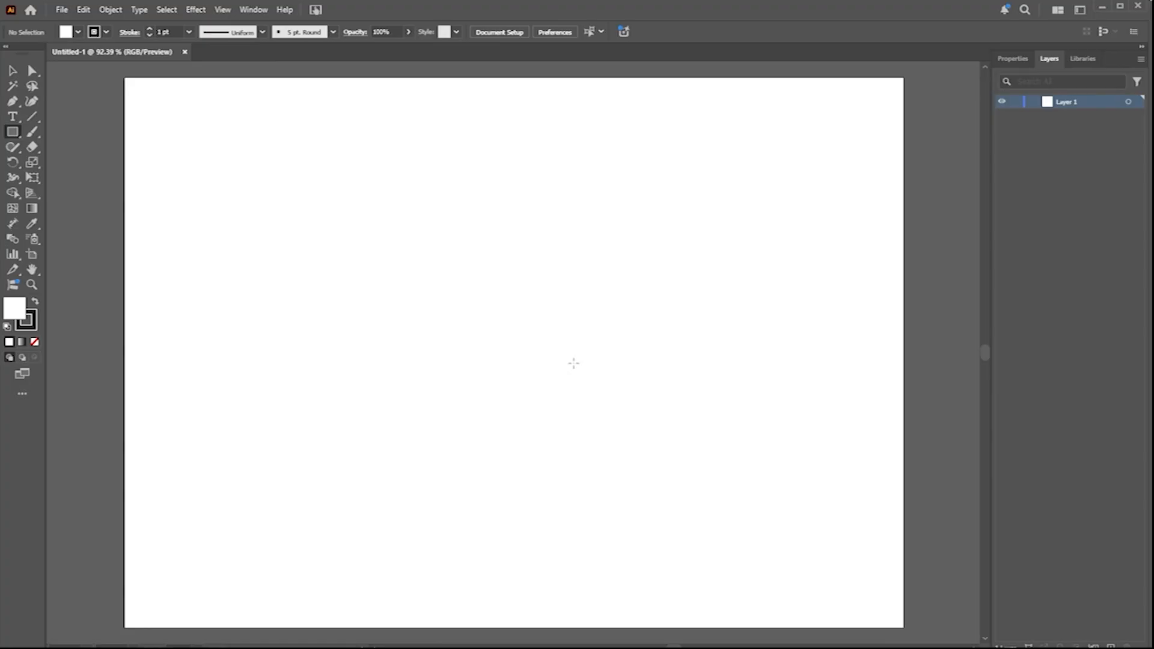
- Draw a trial polygon with the Polygon tool, vary its number of sides, and delete it
{"action": "left_click", "coordinate": [12, 136]}
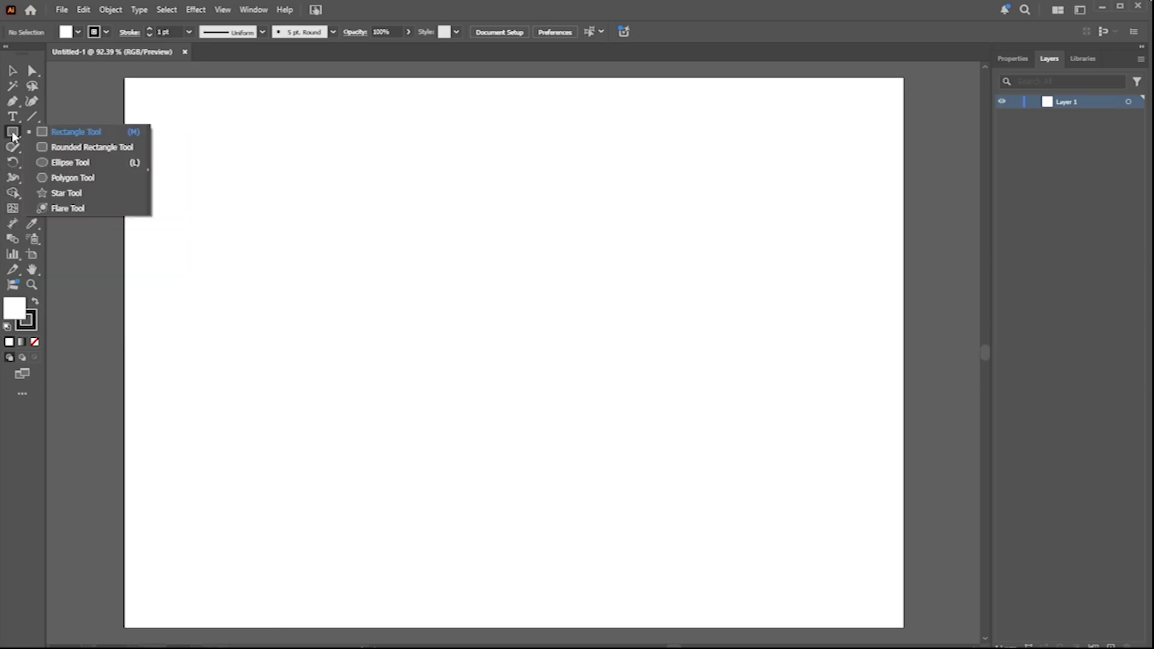
{"action": "left_click", "coordinate": [73, 178]}
{"action": "left_click_drag", "start_coordinate": [425, 256], "coordinate": [468, 343]}
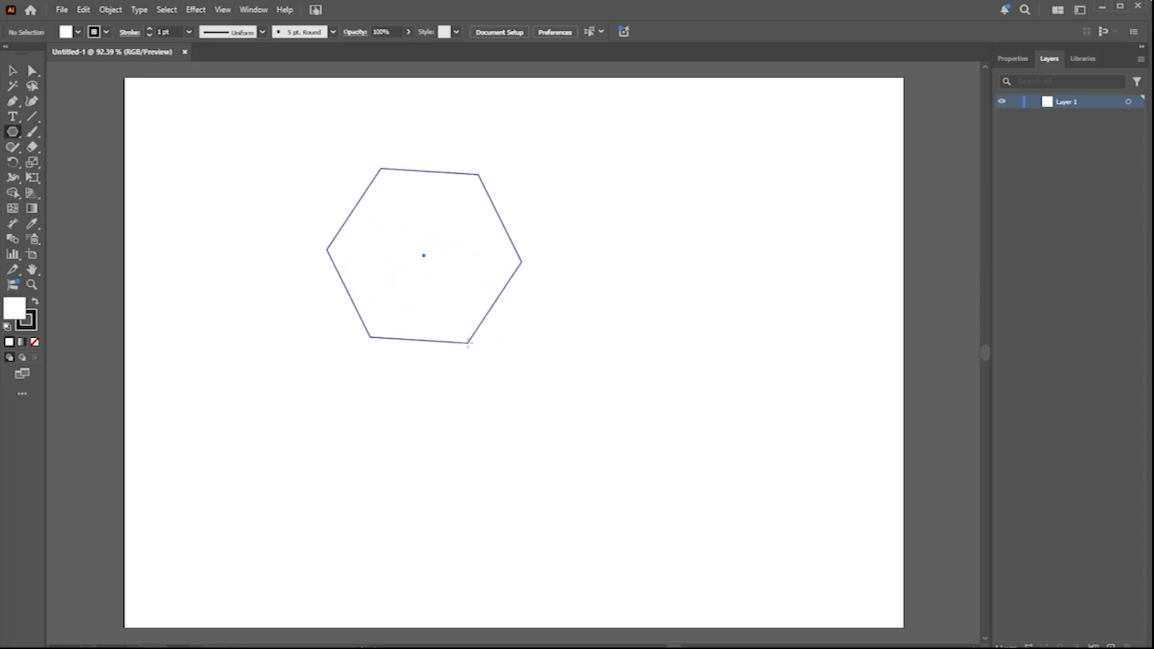
{"action": "key", "text": "Down"}
{"action": "key", "text": "Down"}
{"action": "key", "text": "Down"}
{"action": "left_click_drag", "start_coordinate": [468, 343], "coordinate": [468, 343]}
{"action": "key", "text": "Up"}
{"action": "key", "text": "Up"}
{"action": "key", "text": "Up"}
{"action": "key", "text": "Up"}
{"action": "key", "text": "Up"}
{"action": "key", "text": "Up"}
{"action": "key", "text": "Up"}
{"action": "key", "text": "Up"}
{"action": "key", "text": "Up"}
{"action": "key", "text": "Down"}
{"action": "key", "text": "Down"}
{"action": "key", "text": "Down"}
{"action": "key", "text": "Down"}
{"action": "key", "text": "Down"}
{"action": "key", "text": "Down"}
{"action": "key", "text": "Down"}
{"action": "key", "text": "Down"}
{"action": "key", "text": "Down"}
{"action": "key", "text": "Up"}
{"action": "key", "text": "Up"}
{"action": "key", "text": "Up"}
{"action": "key", "text": "Up"}
{"action": "key", "text": "Up"}
{"action": "key", "text": "Up"}
{"action": "key", "text": "Up"}
{"action": "key", "text": "Up"}
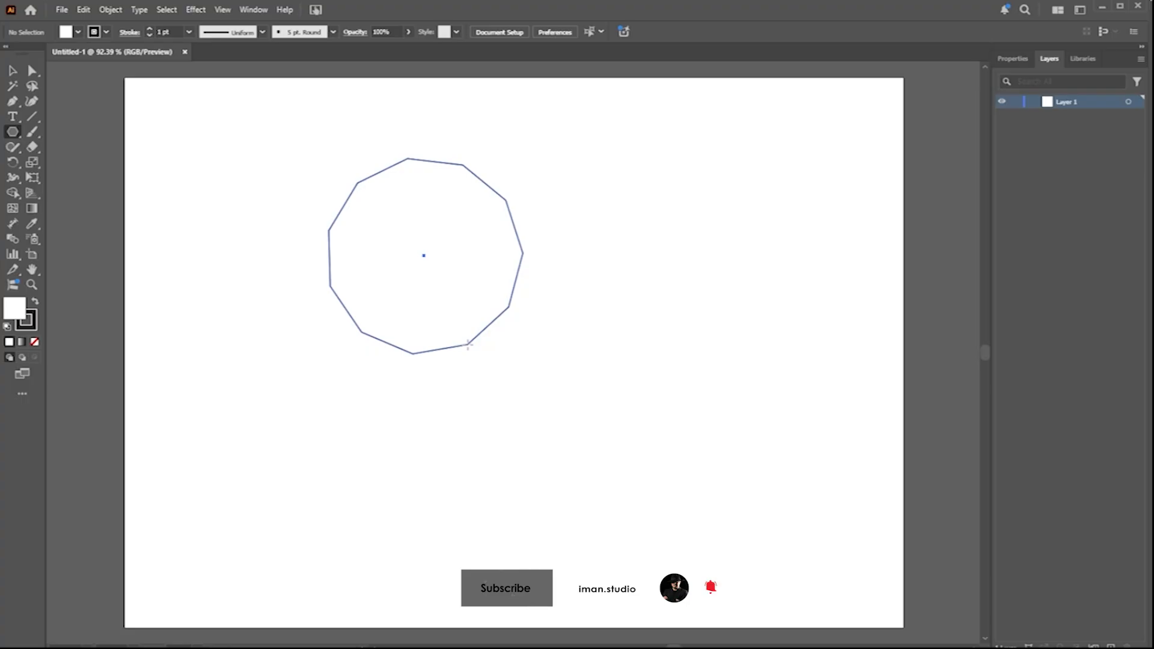
{"action": "left_click_drag", "start_coordinate": [468, 343], "coordinate": [468, 346]}
{"action": "key", "text": "Up"}
{"action": "key", "text": "Up"}
{"action": "key", "text": "Up"}
{"action": "key", "text": "Up"}
{"action": "key", "text": "Up"}
{"action": "key", "text": "Down"}
{"action": "key", "text": "Down"}
{"action": "key", "text": "Down"}
{"action": "key", "text": "Down"}
{"action": "key", "text": "Down"}
{"action": "key", "text": "Down"}
{"action": "key", "text": "Down"}
{"action": "key", "text": "Down"}
{"action": "key", "text": "Down"}
{"action": "key", "text": "Down"}
{"action": "key", "text": "Down"}
{"action": "key", "text": "Down"}
{"action": "key", "text": "Up"}
{"action": "key", "text": "Up"}
{"action": "key", "text": "Up"}
{"action": "key", "text": "Up"}
{"action": "key", "text": "Up"}
{"action": "key", "text": "Up"}
{"action": "key", "text": "Delete"}
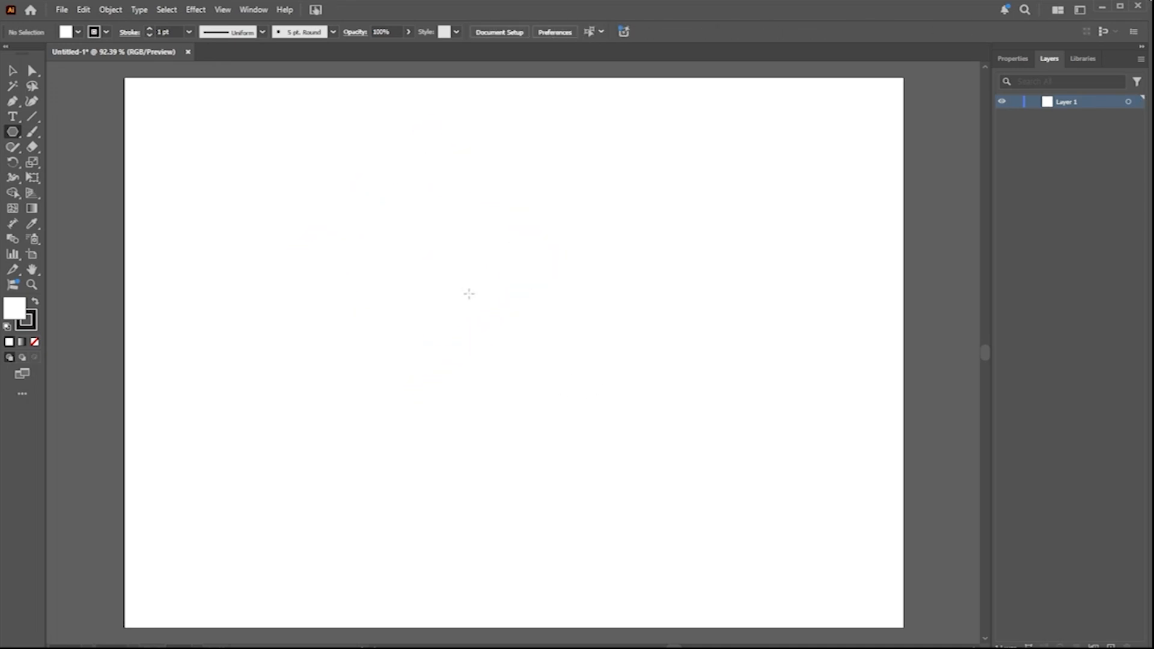
- Create a polygon with a 3.7981 cm radius and 6 sides in the upper middle of the artboard
{"action": "left_click", "coordinate": [468, 294]}
{"action": "left_click", "coordinate": [575, 359]}
{"action": "left_click", "coordinate": [510, 273]}
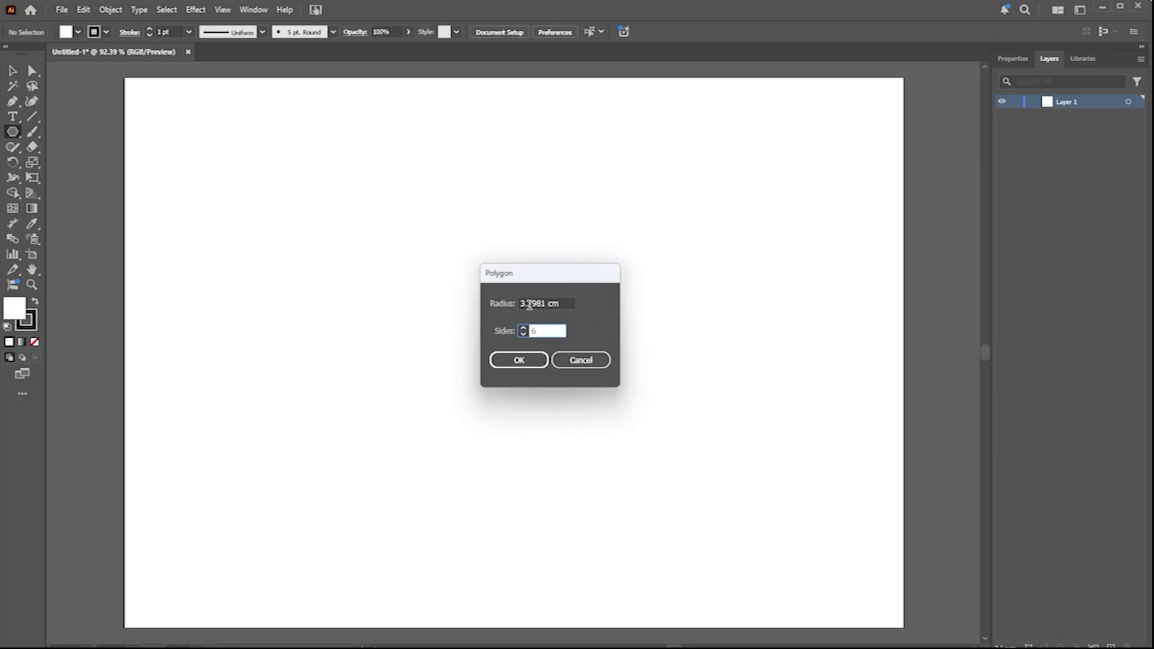
{"action": "left_click", "coordinate": [518, 359]}
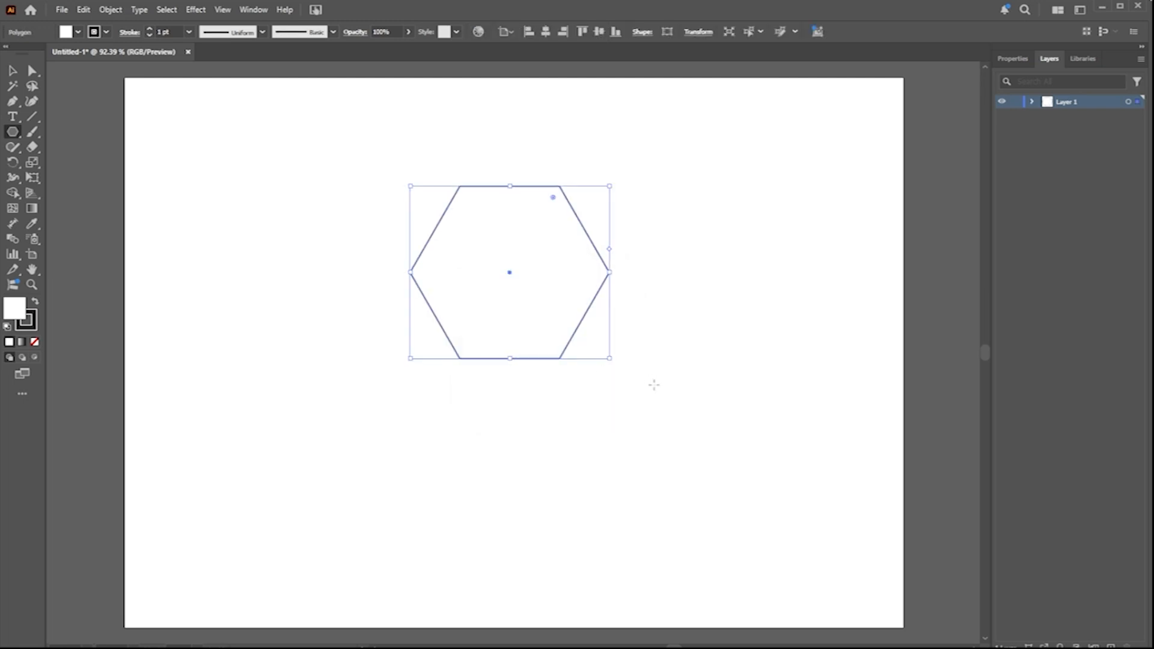
- Fill the hexagon with solid green and set its stroke to None
{"action": "left_click", "coordinate": [78, 32]}
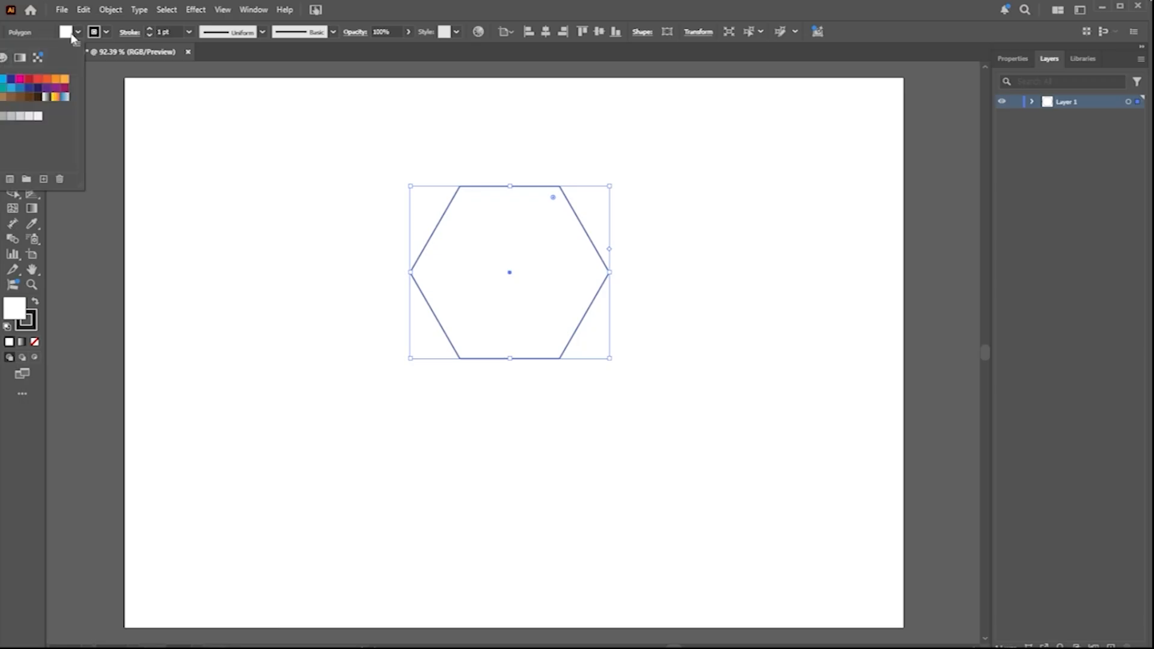
{"action": "left_click", "coordinate": [0, 78]}
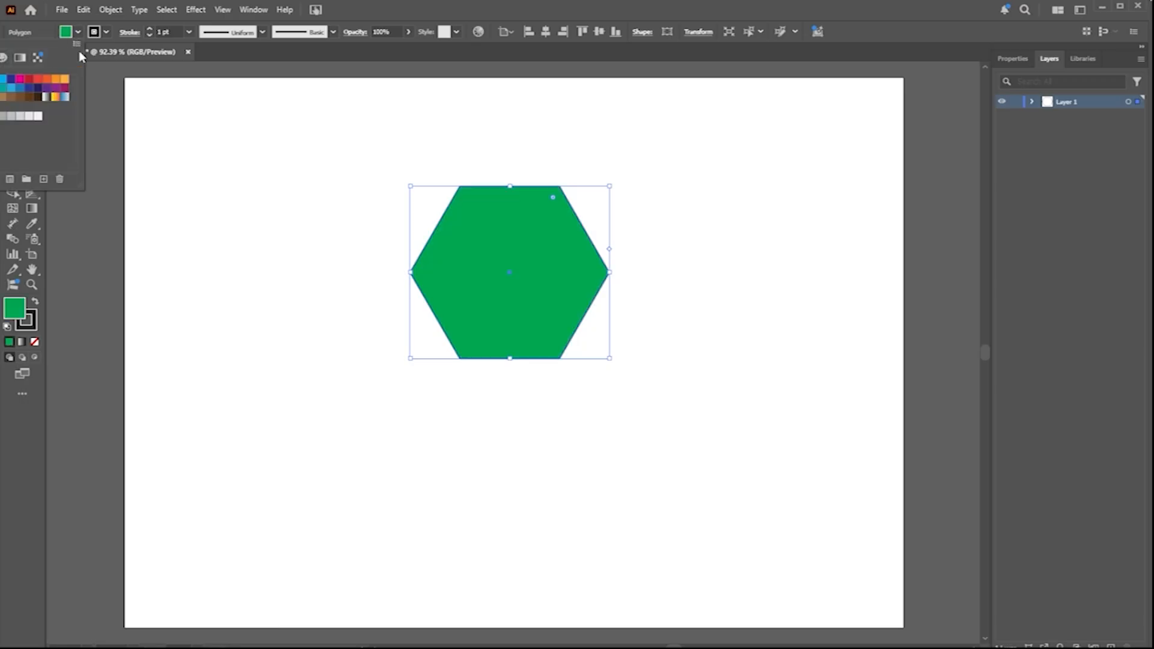
{"action": "left_click", "coordinate": [106, 31]}
{"action": "left_click", "coordinate": [107, 32]}
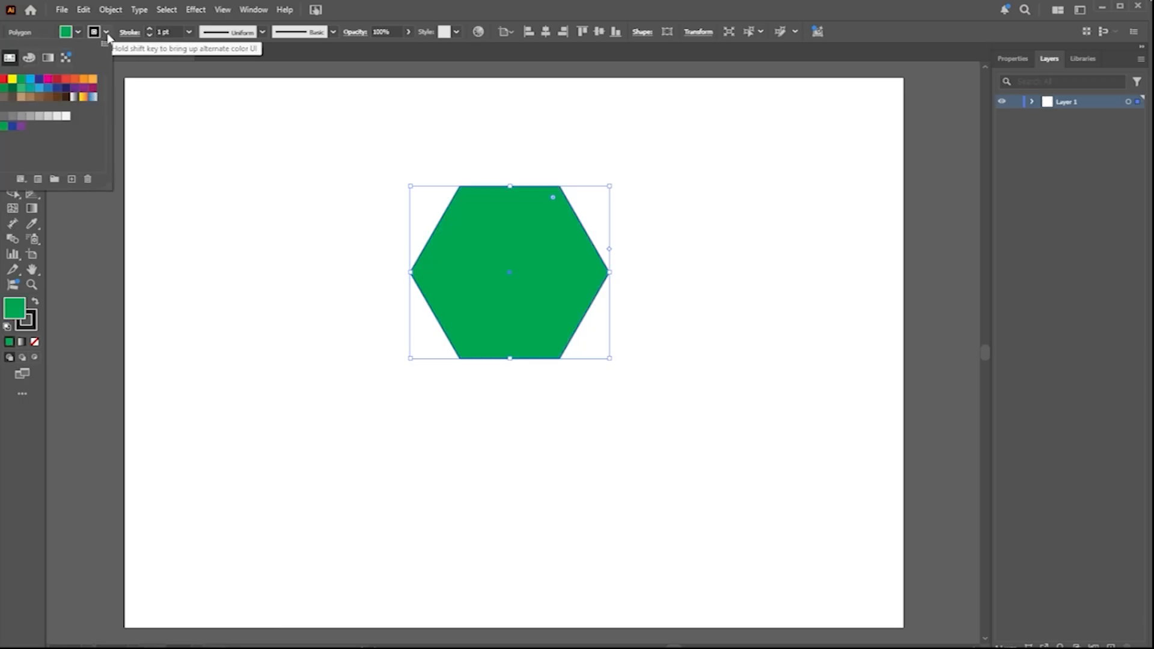
{"action": "left_click", "coordinate": [0, 79]}
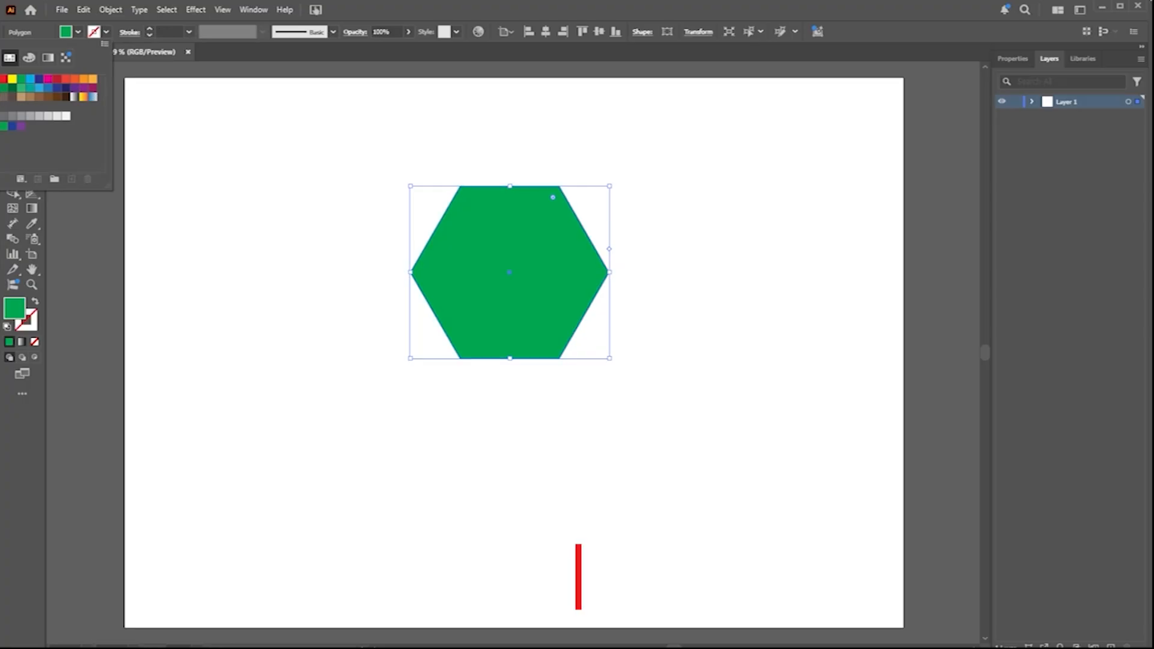
{"action": "left_click", "coordinate": [371, 197]}
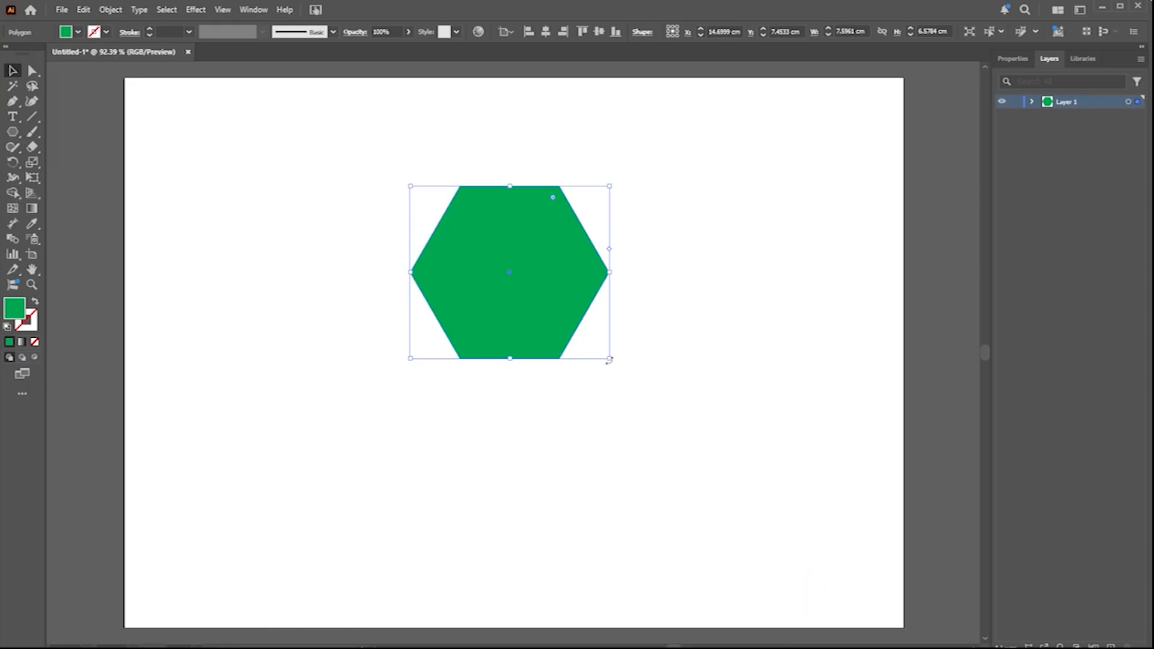
- Rotate the hexagon by 90° so that one corner points straight up
{"action": "left_click_drag", "start_coordinate": [622, 327], "coordinate": [558, 190]}
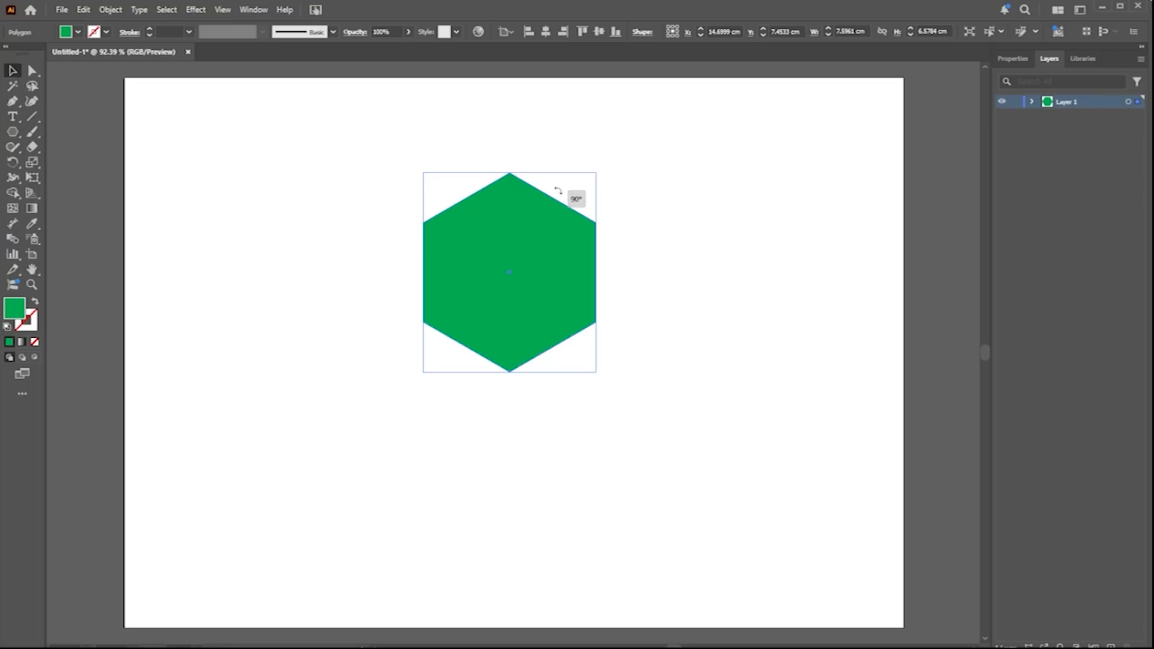
{"action": "left_click_drag", "start_coordinate": [557, 190], "coordinate": [557, 189]}
{"action": "left_click_drag", "start_coordinate": [557, 190], "coordinate": [558, 191]}
{"action": "left_click_drag", "start_coordinate": [12, 101], "coordinate": [13, 101]}
{"action": "left_click", "coordinate": [78, 32]}
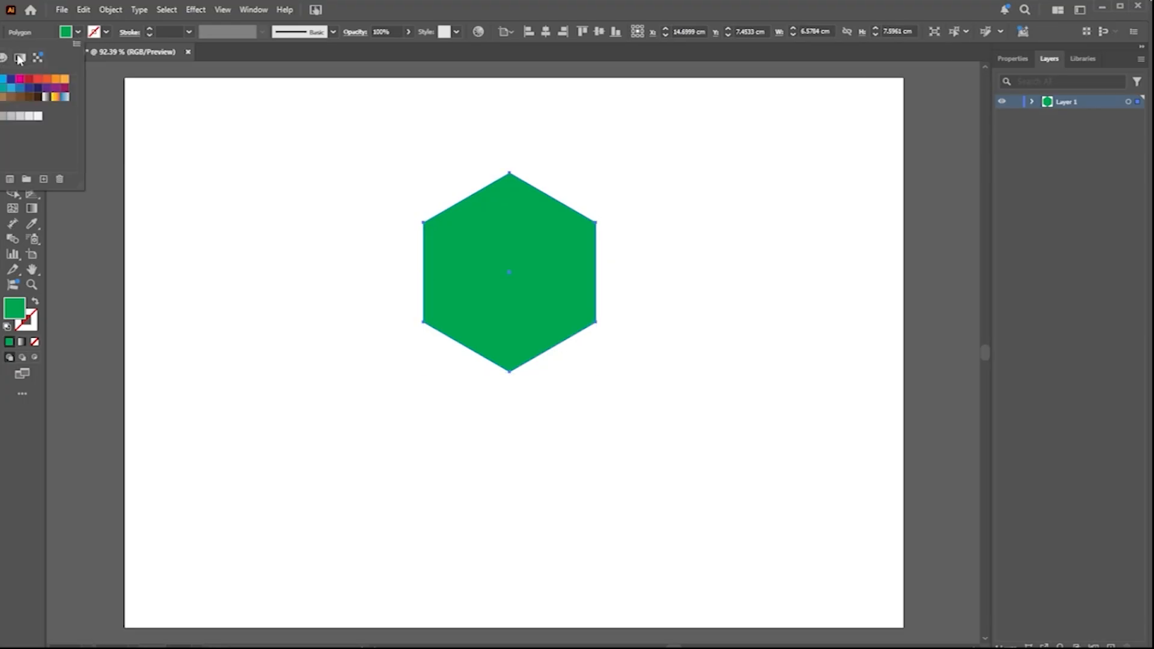
{"action": "left_click", "coordinate": [0, 79]}
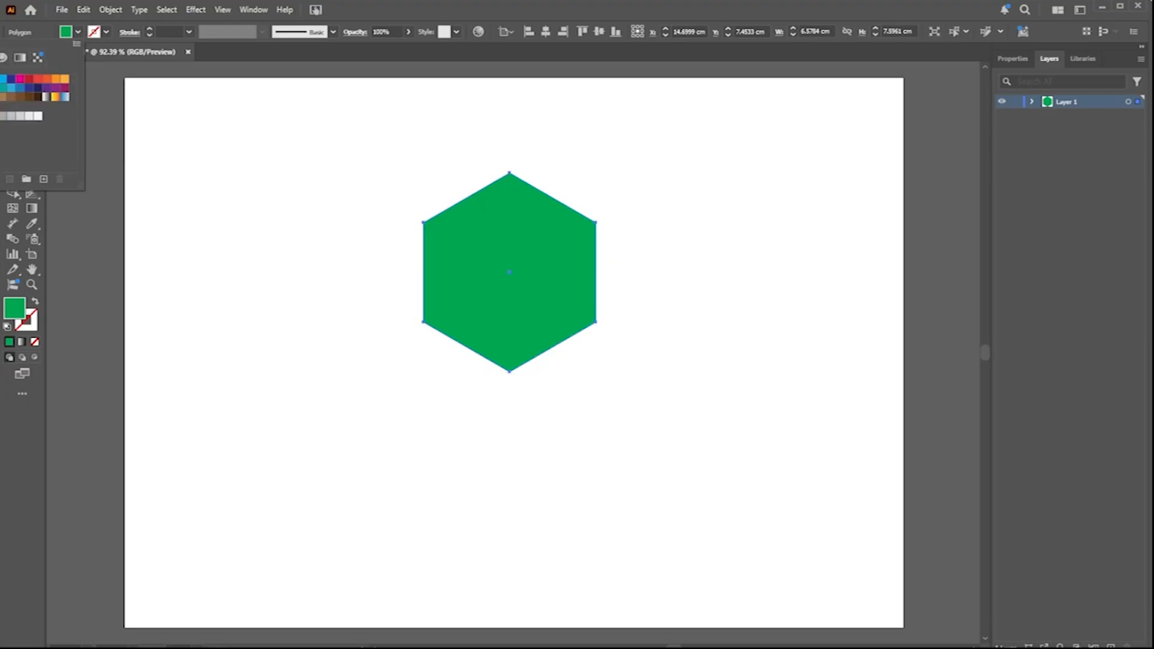
{"action": "left_click", "coordinate": [260, 161]}
{"action": "key", "text": "ctrl+z"}
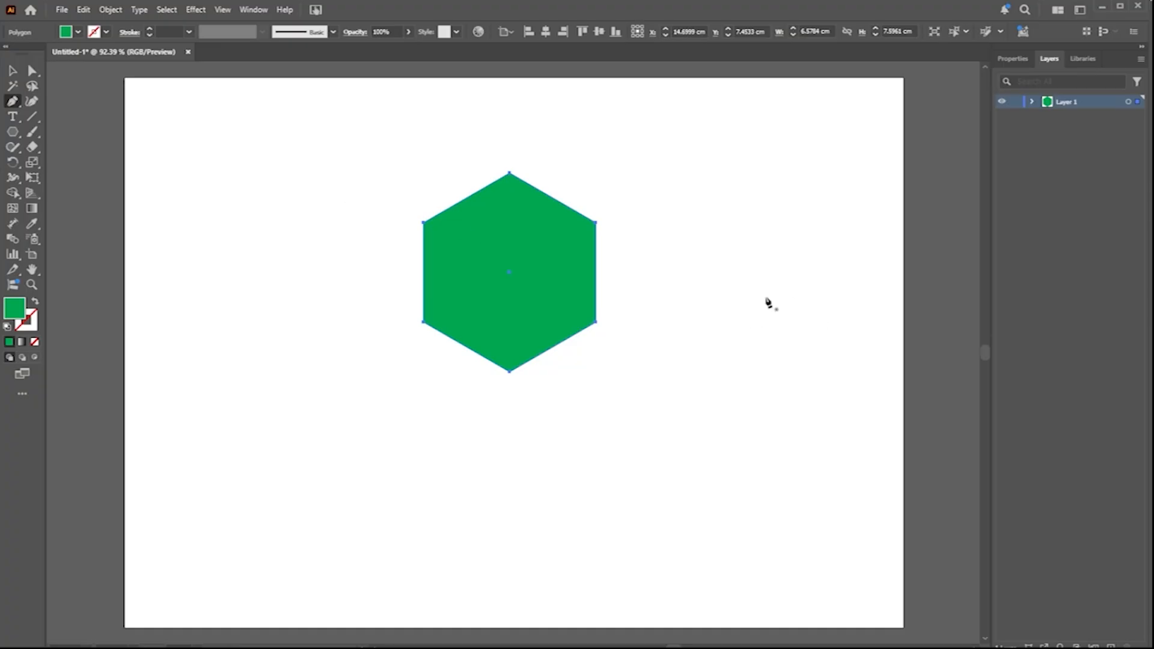
- Deselect the hexagon and set up the Pen tool with the fill set to None
{"action": "left_click", "coordinate": [12, 71]}
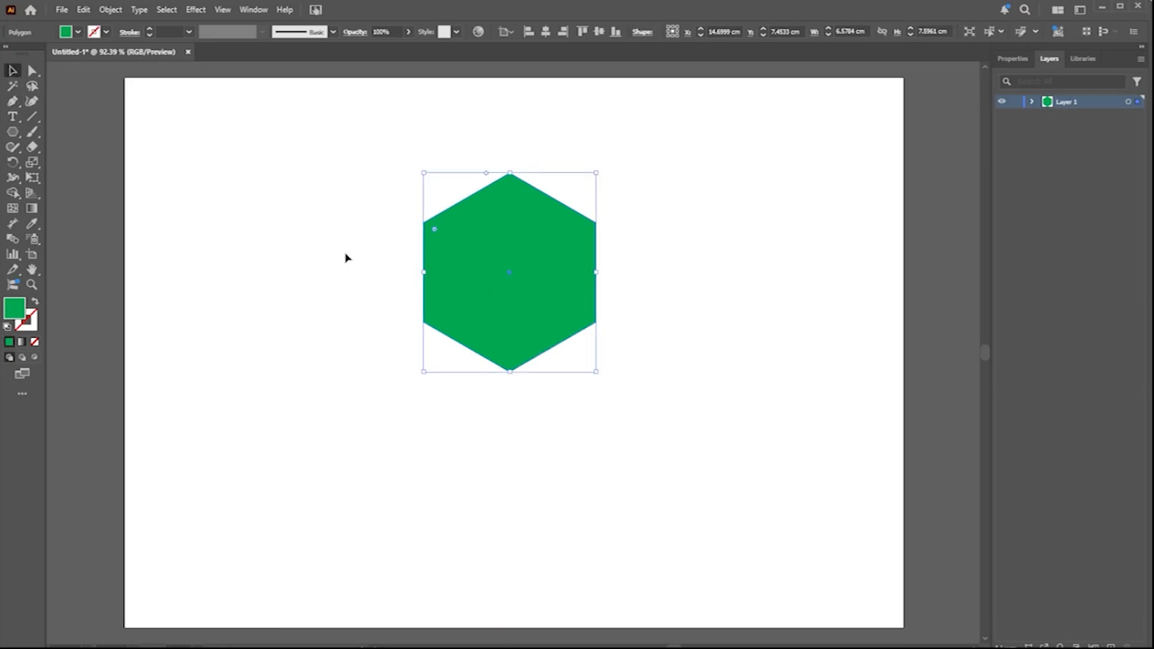
{"action": "key", "text": "a"}
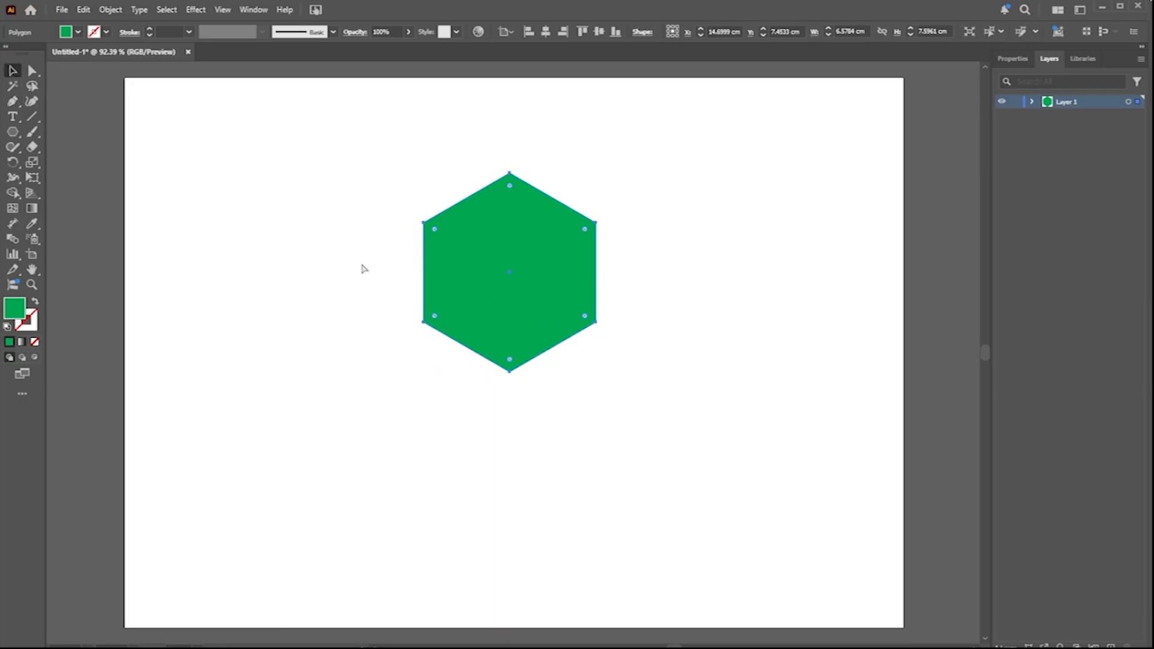
{"action": "left_click", "coordinate": [363, 268]}
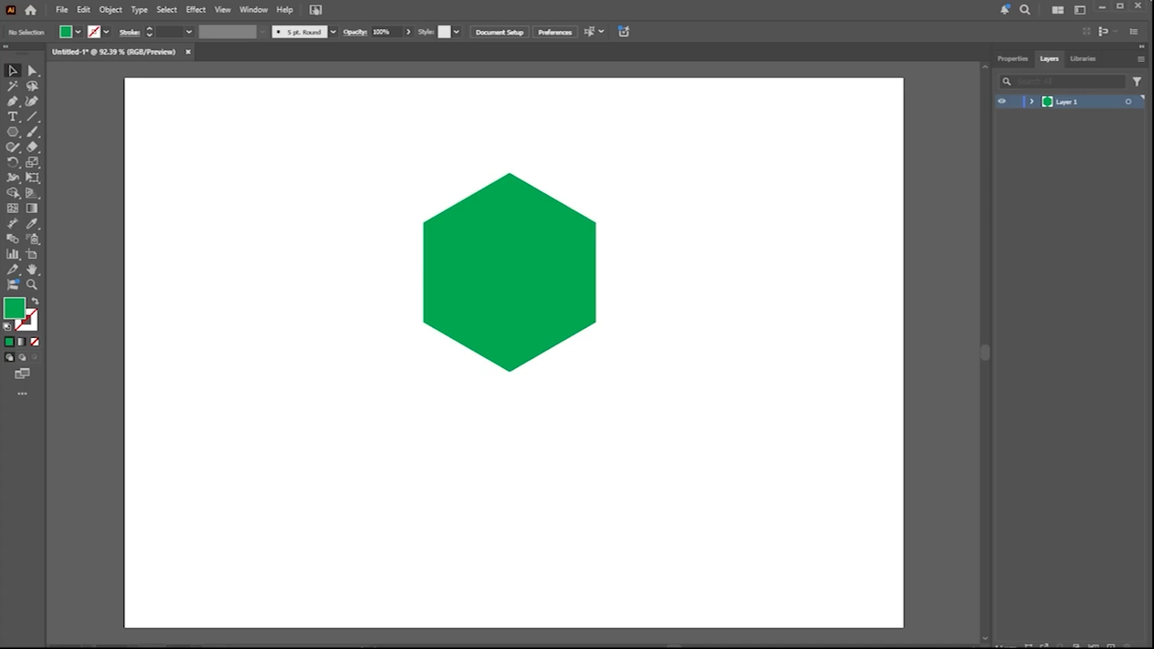
{"action": "left_click_drag", "start_coordinate": [12, 101], "coordinate": [48, 104]}
{"action": "left_click", "coordinate": [77, 32]}
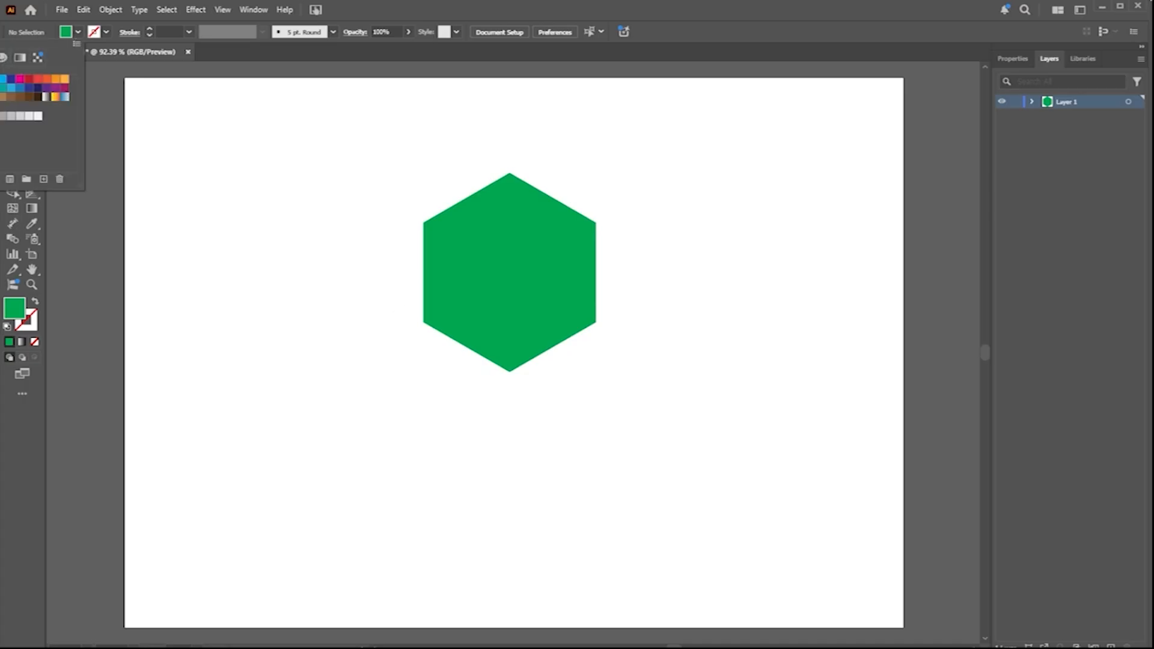
{"action": "left_click", "coordinate": [1, 78]}
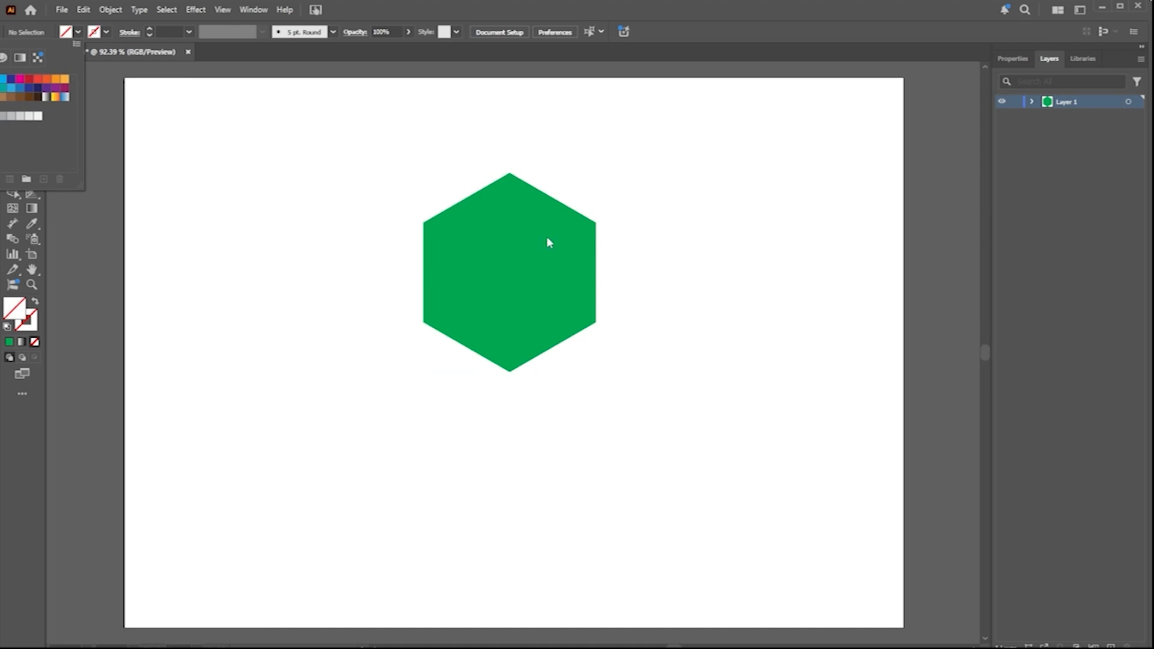
{"action": "key", "text": "Escape"}
- Draw three separate straight Pen tool lines joining the hexagon's opposite corners: two diagonals and one vertical
{"action": "scroll", "coordinate": [567, 227], "scroll_direction": "up", "scroll_amount": 3}
{"action": "scroll", "coordinate": [593, 260], "scroll_direction": "up", "scroll_amount": 2}
{"action": "scroll", "coordinate": [592, 259], "scroll_direction": "down", "scroll_amount": 4}
{"action": "left_click_drag", "start_coordinate": [593, 261], "coordinate": [625, 281]}
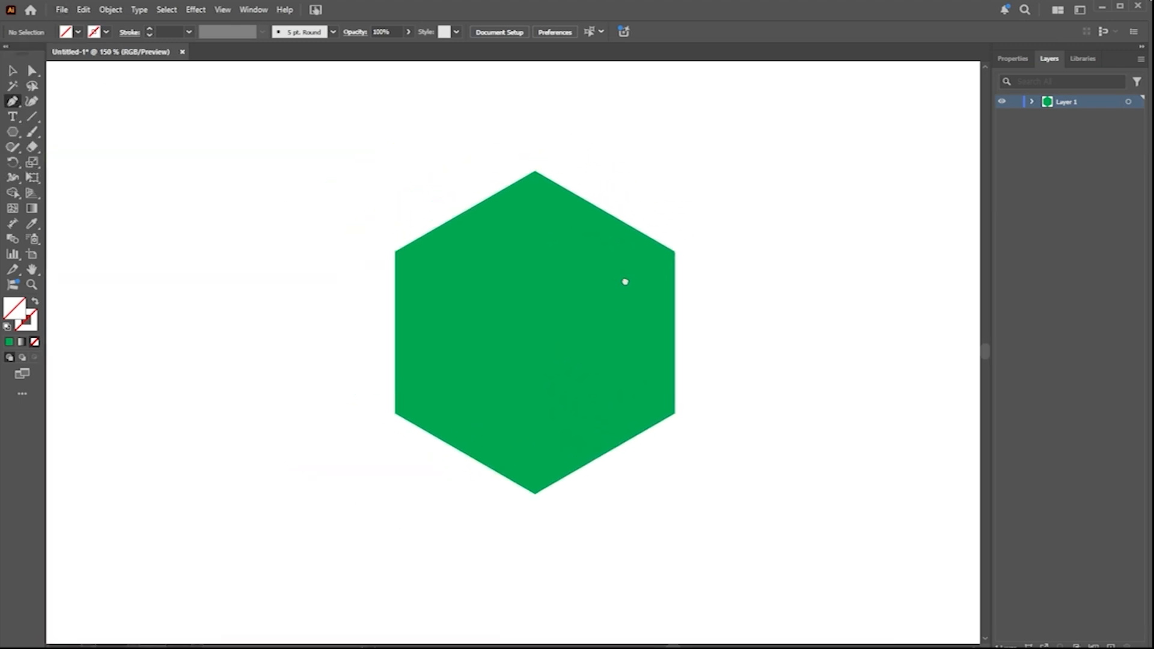
{"action": "left_click", "coordinate": [674, 253]}
{"action": "left_click", "coordinate": [395, 413]}
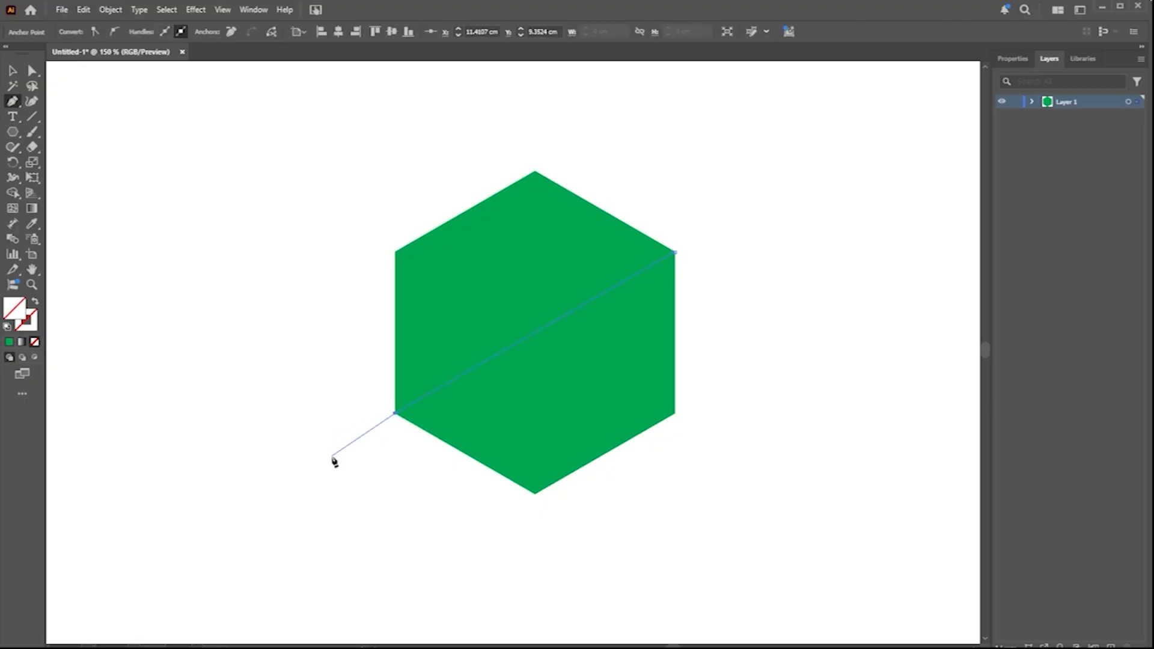
{"action": "left_click", "coordinate": [394, 252]}
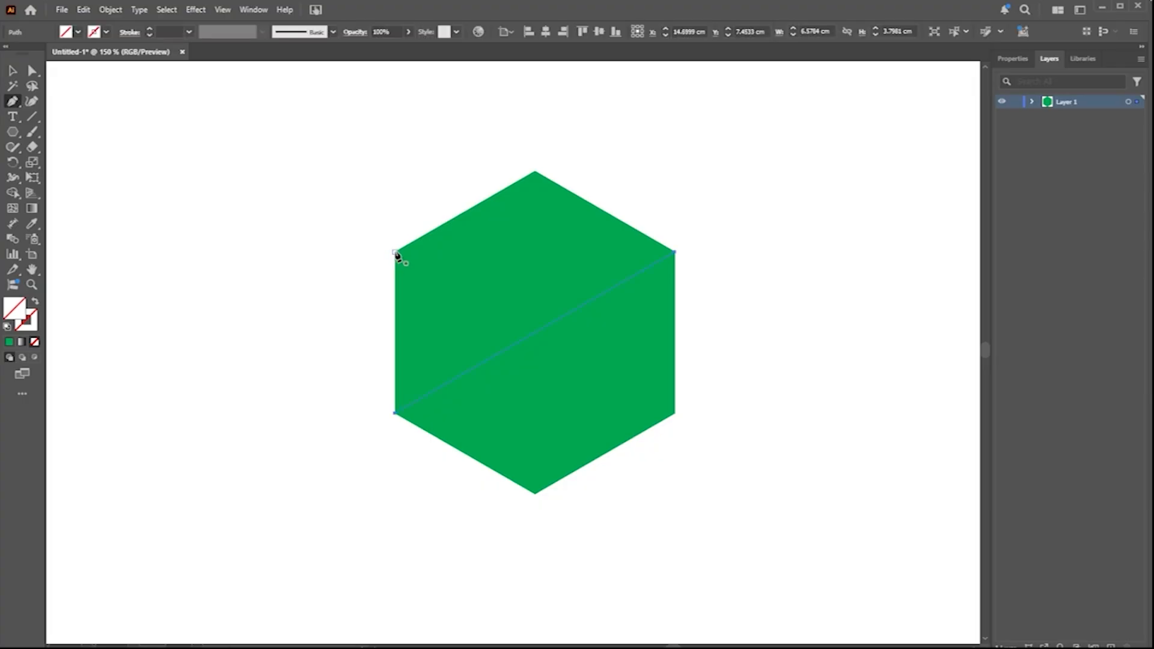
{"action": "left_click", "coordinate": [675, 413]}
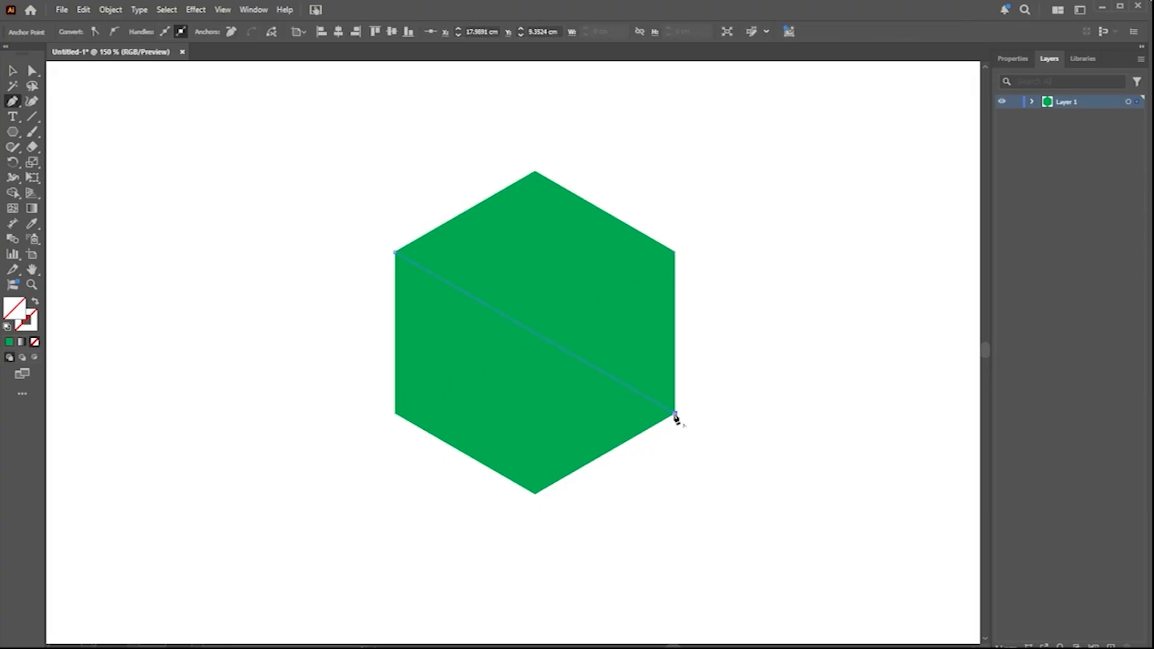
{"action": "key", "text": "Escape"}
{"action": "left_click", "coordinate": [535, 173]}
{"action": "left_click", "coordinate": [535, 493]}
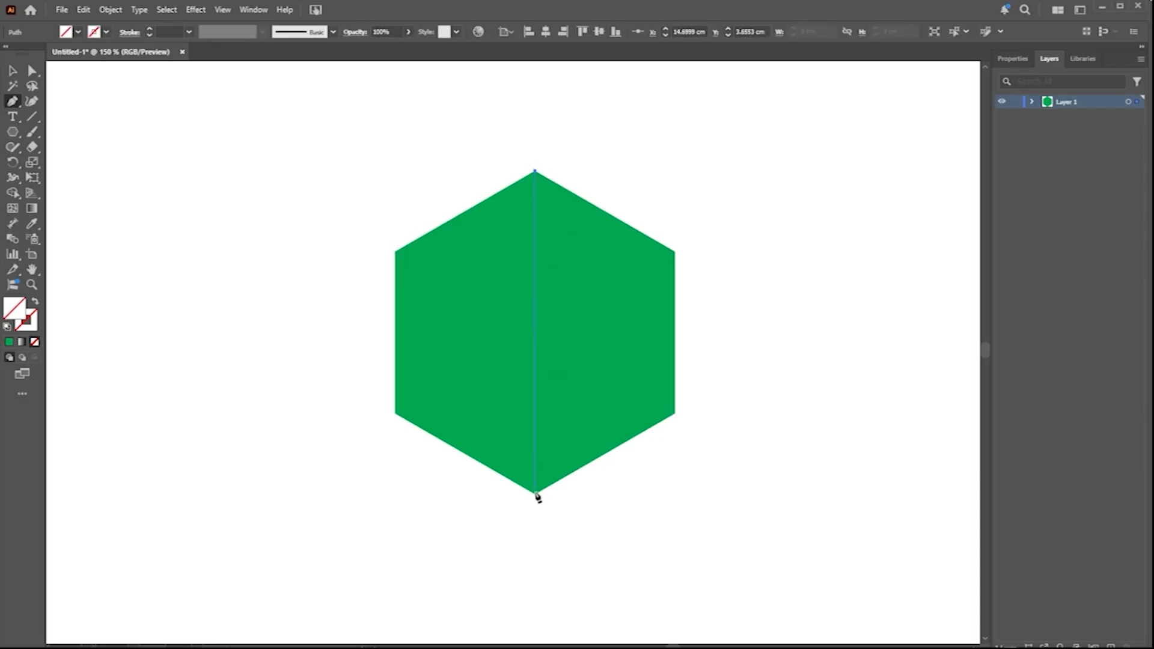
{"action": "left_click", "coordinate": [536, 494]}
{"action": "key", "text": "Escape"}
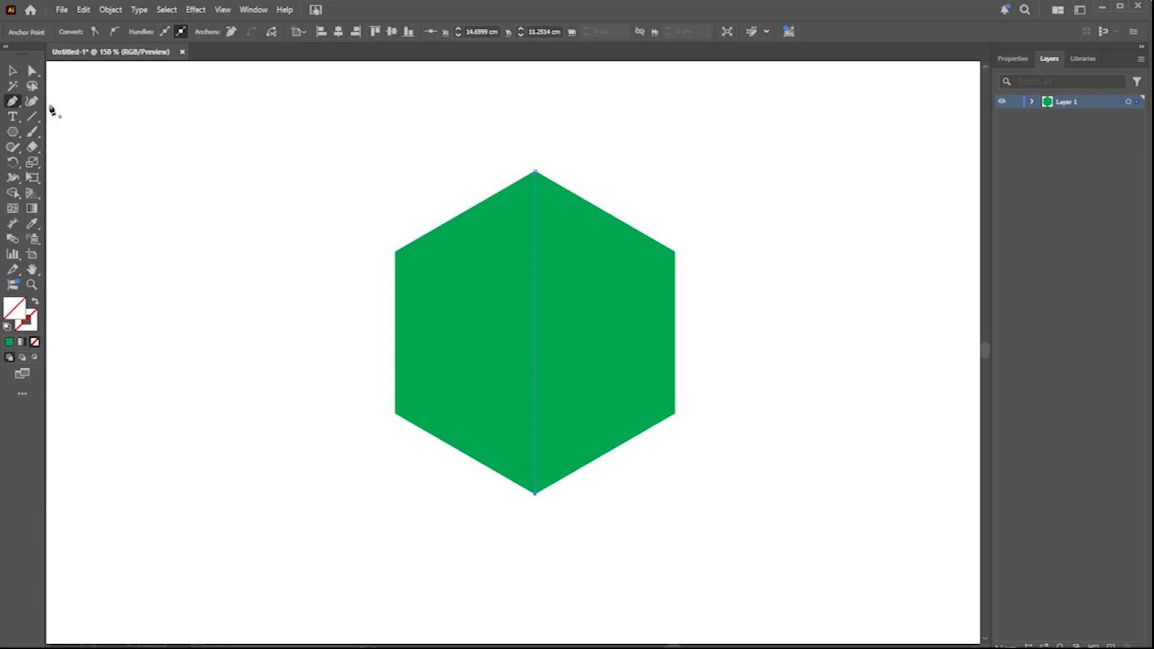
- Select the hexagon with its three lines and merge the two lower-left triangles into one face with the Shape Builder tool
{"action": "left_click", "coordinate": [13, 71]}
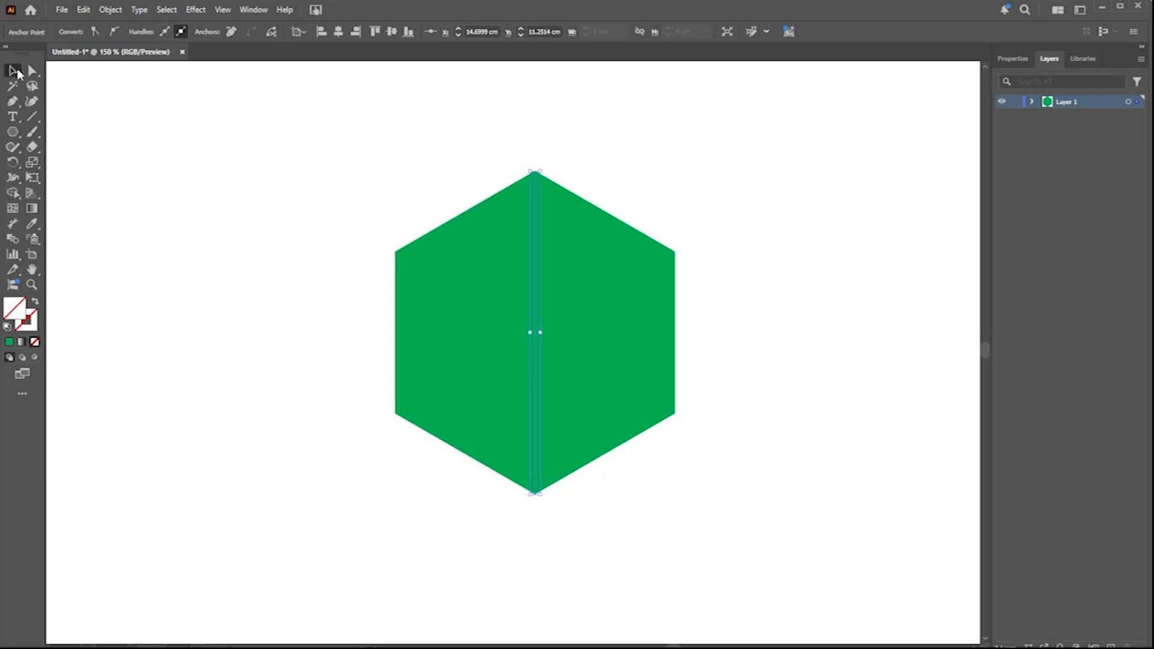
{"action": "left_click_drag", "start_coordinate": [281, 107], "coordinate": [765, 533]}
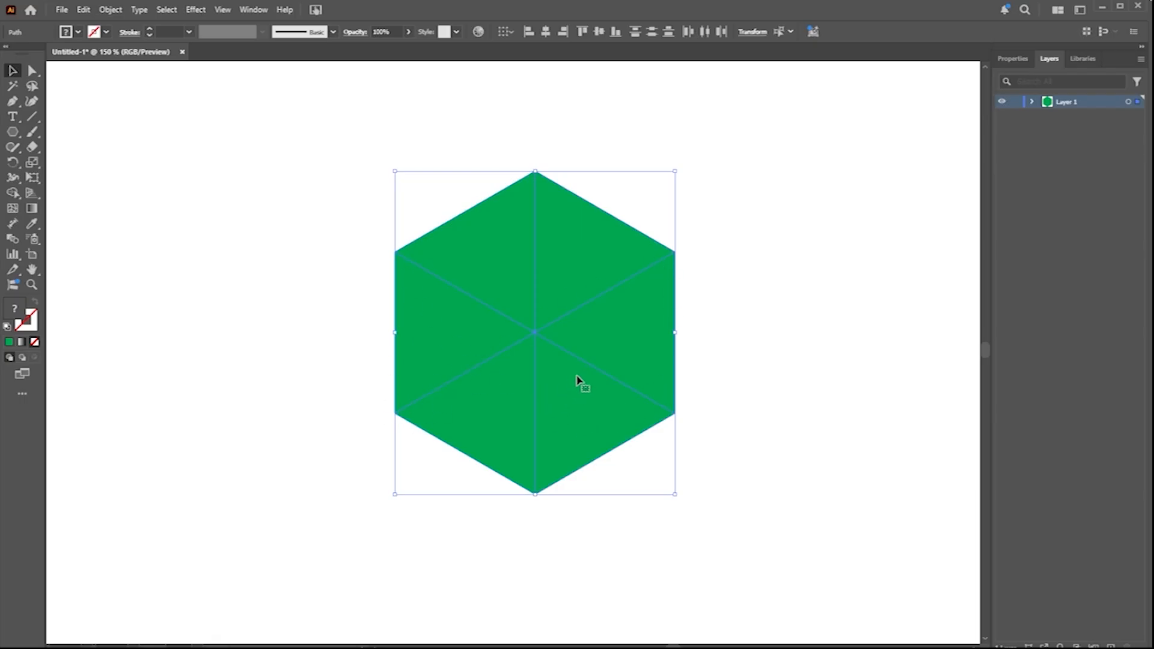
{"action": "scroll", "coordinate": [572, 391], "scroll_direction": "up", "scroll_amount": 3}
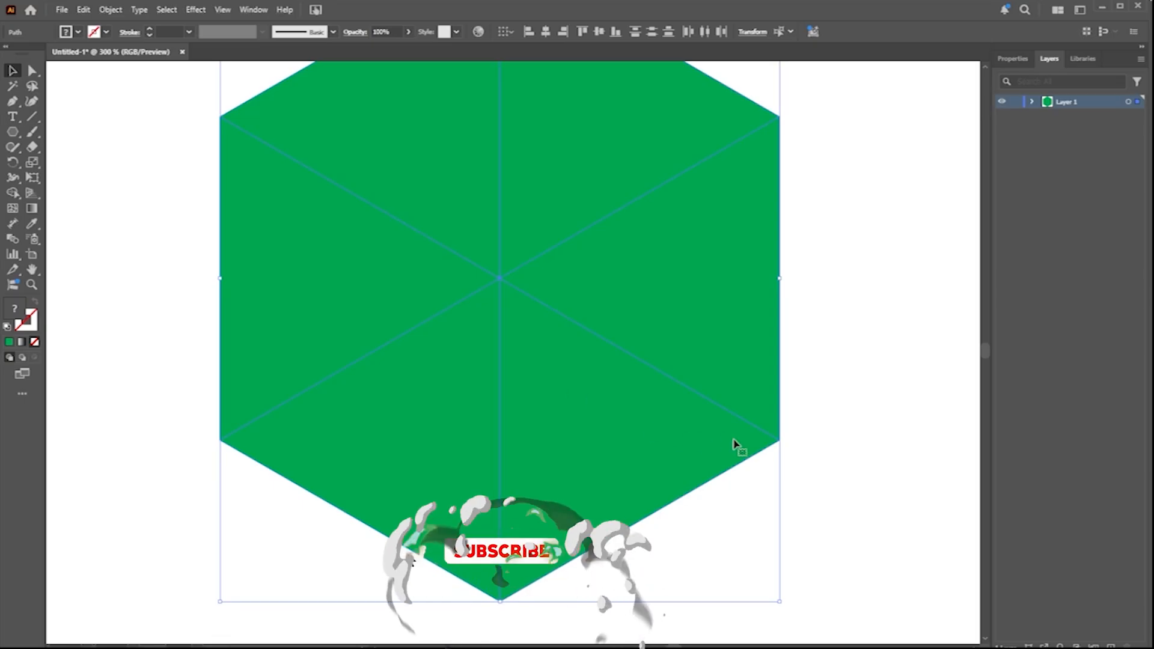
{"action": "scroll", "coordinate": [734, 444], "scroll_direction": "up", "scroll_amount": 10}
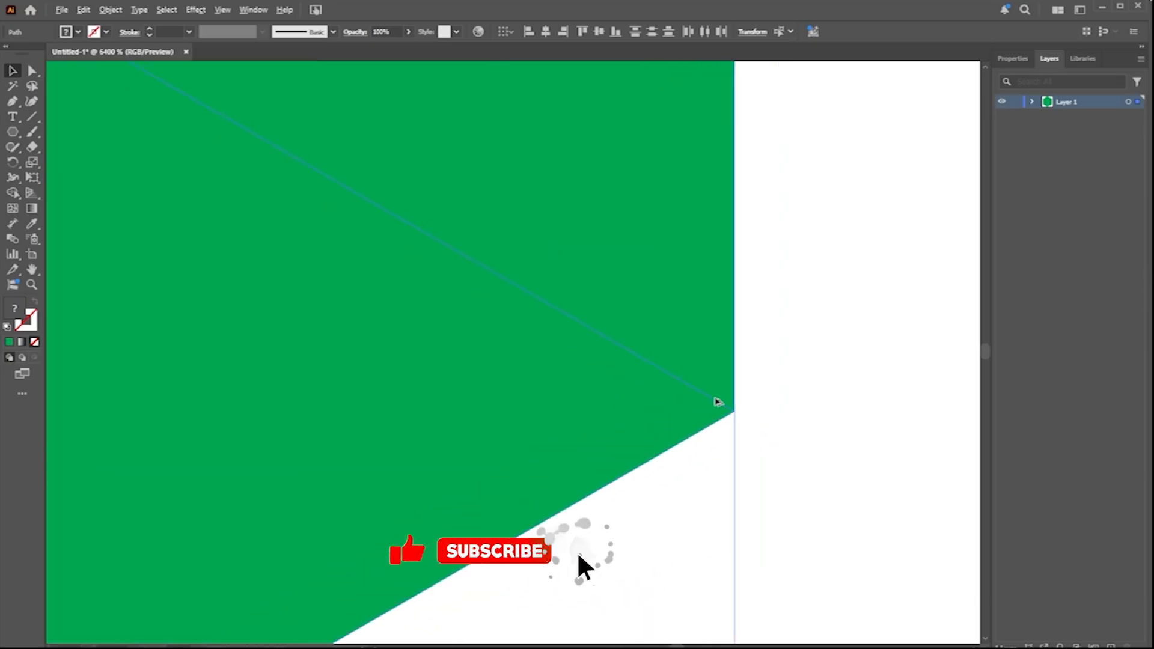
{"action": "scroll", "coordinate": [735, 452], "scroll_direction": "down", "scroll_amount": 2}
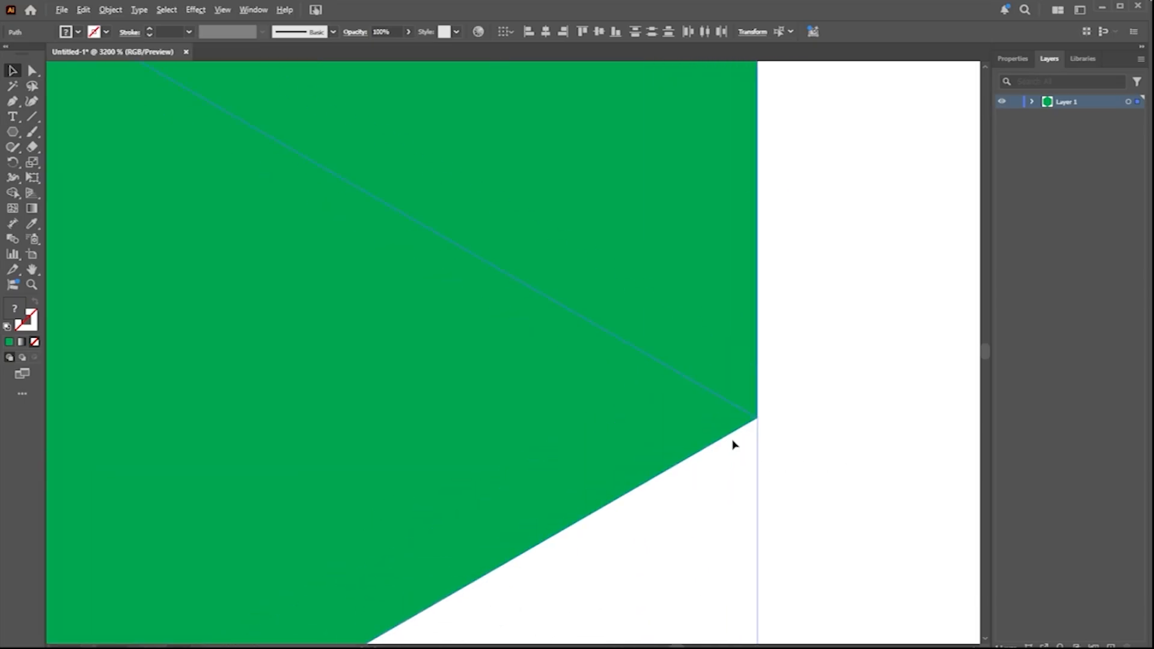
{"action": "scroll", "coordinate": [734, 445], "scroll_direction": "down", "scroll_amount": 10}
{"action": "scroll", "coordinate": [735, 444], "scroll_direction": "up", "scroll_amount": 5}
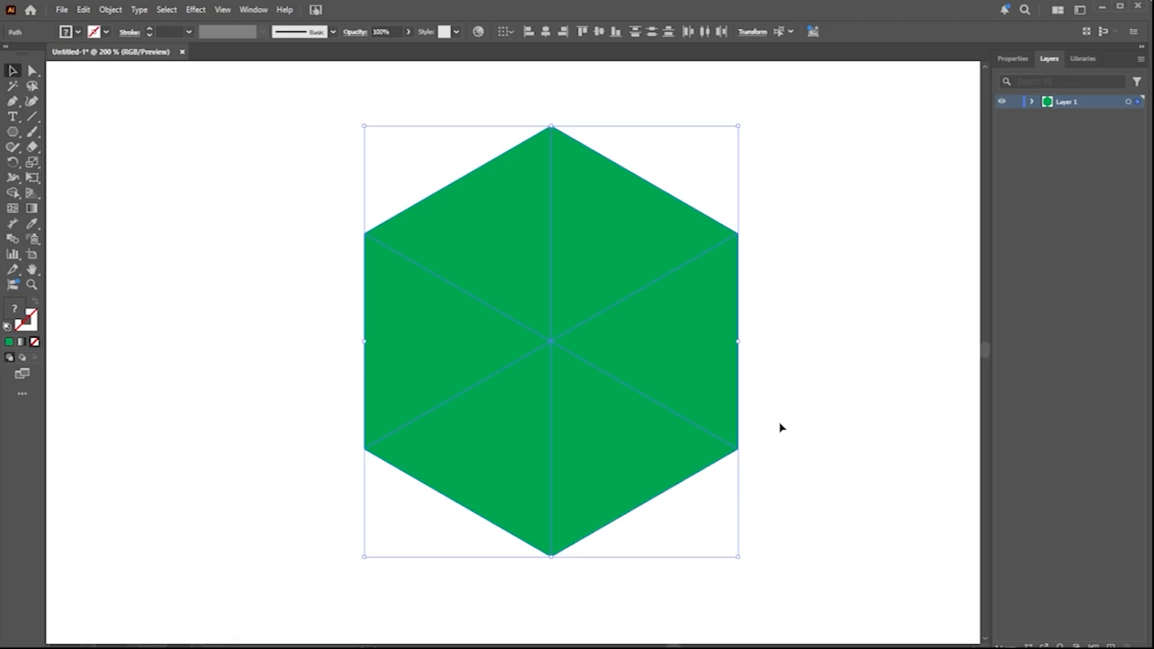
{"action": "left_click_drag", "start_coordinate": [13, 194], "coordinate": [98, 199]}
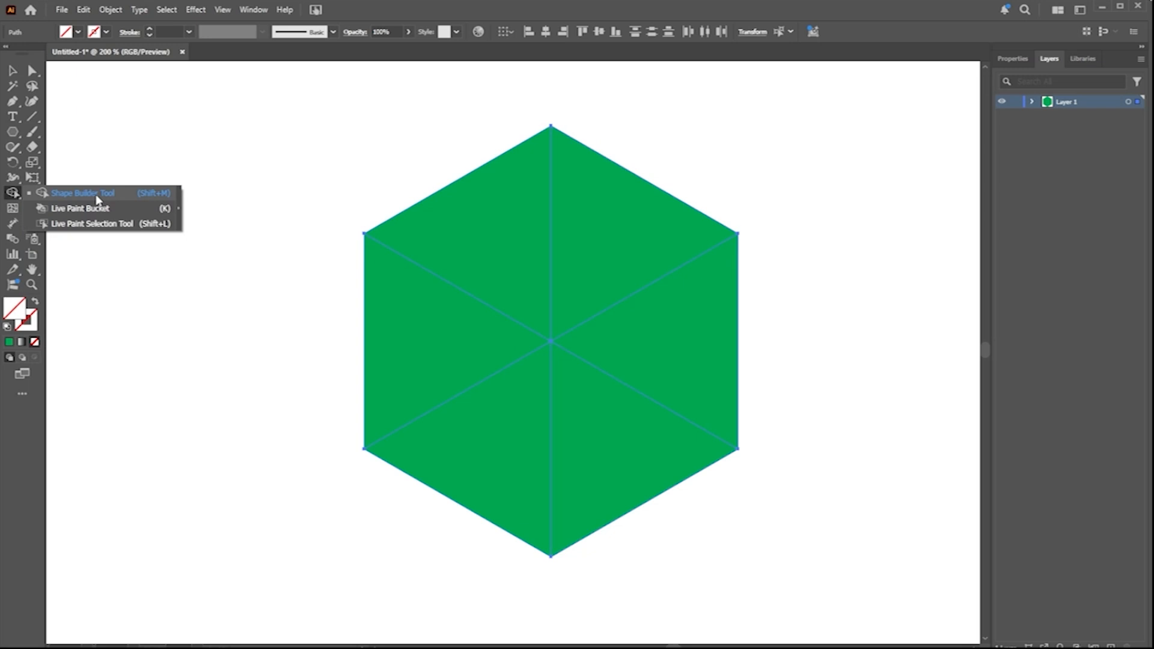
{"action": "left_click", "coordinate": [98, 199]}
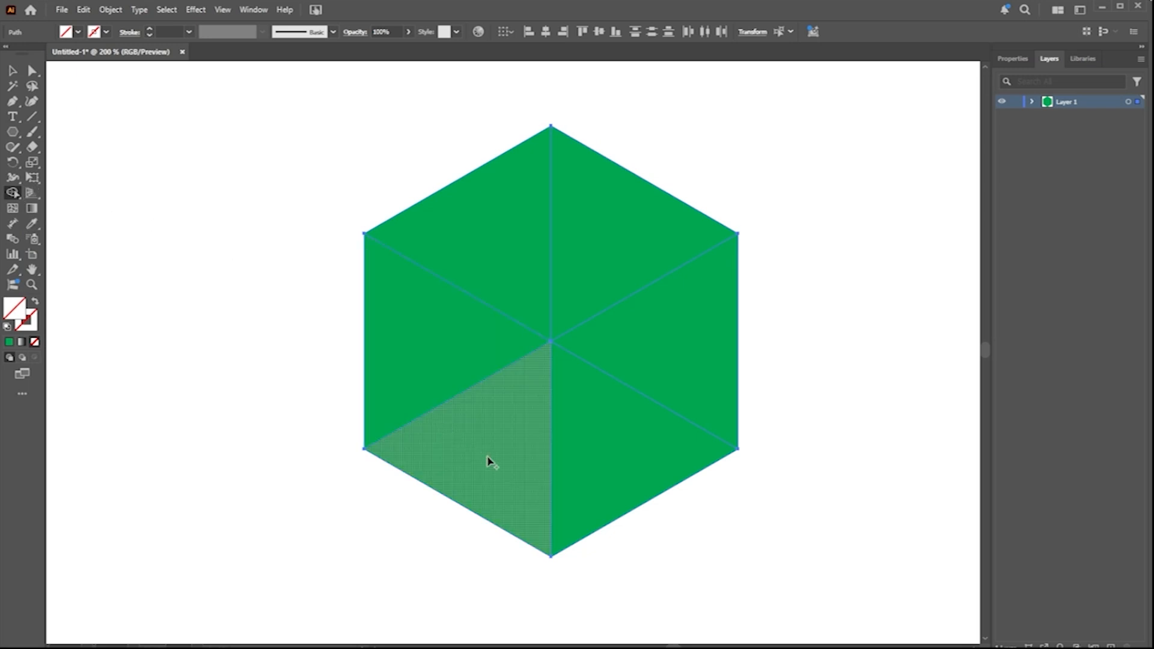
{"action": "left_click_drag", "start_coordinate": [490, 462], "coordinate": [411, 360]}
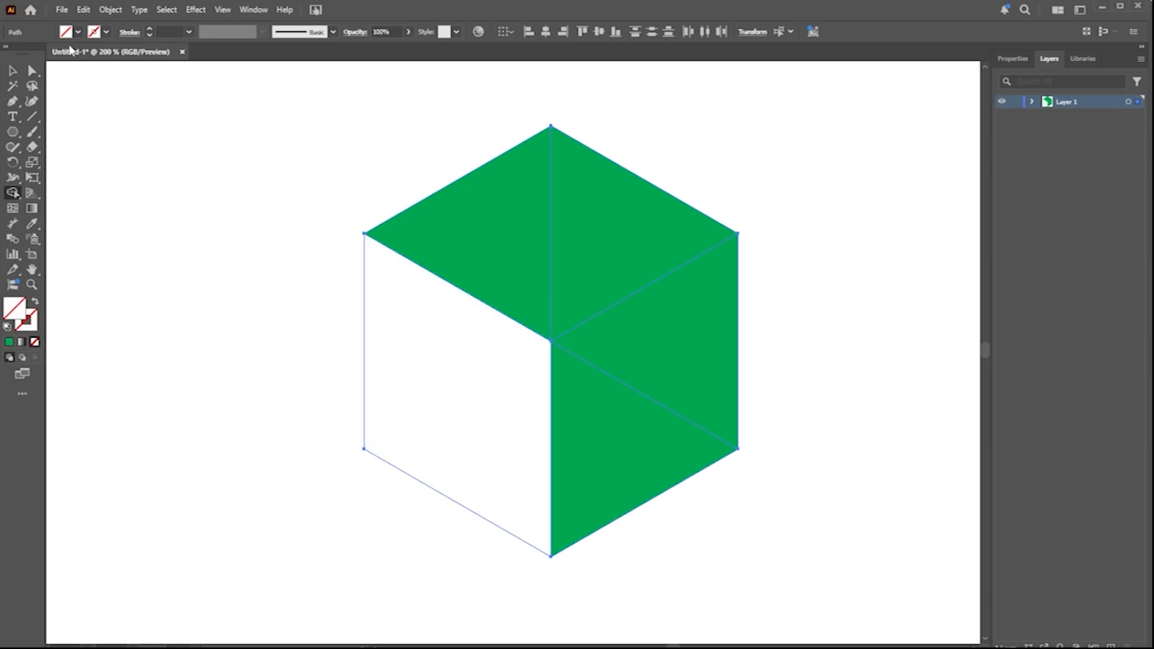
- Fill the merged lower-left face of the cube with teal
{"action": "left_click", "coordinate": [77, 32]}
{"action": "left_click", "coordinate": [77, 32]}
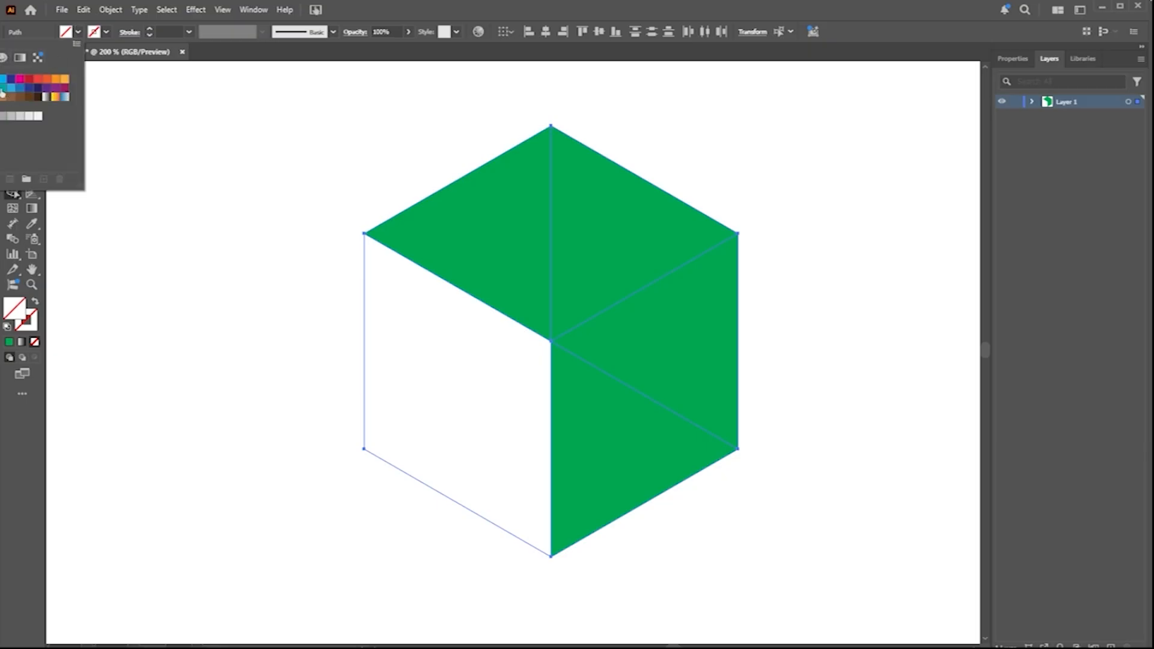
{"action": "left_click", "coordinate": [2, 89]}
{"action": "left_click", "coordinate": [422, 375]}
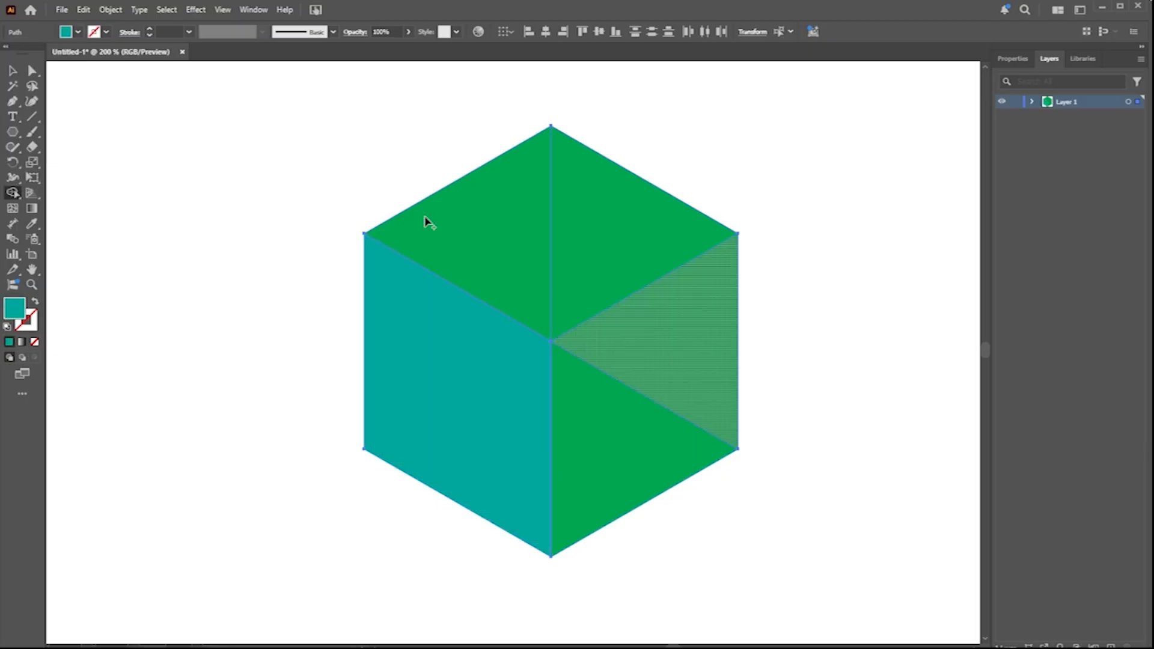
- Merge the two upper triangles into one top face with the Shape Builder tool and fill it with light green
{"action": "left_click_drag", "start_coordinate": [481, 240], "coordinate": [608, 244]}
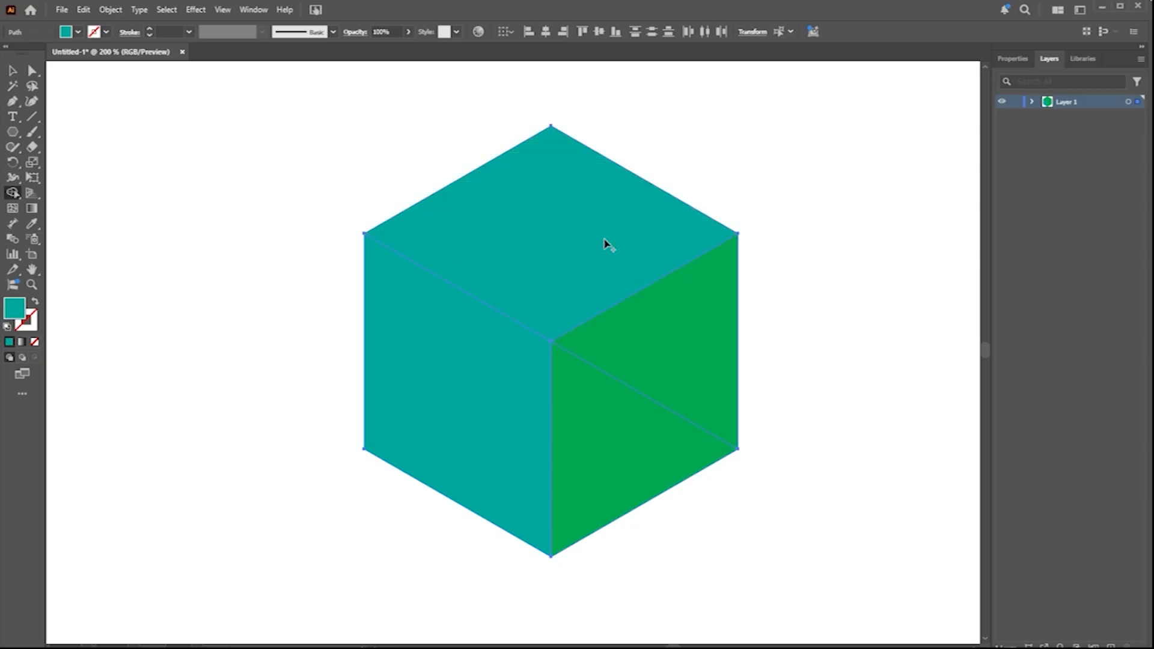
{"action": "left_click", "coordinate": [77, 32]}
{"action": "left_click", "coordinate": [0, 88]}
{"action": "left_click", "coordinate": [519, 226]}
{"action": "left_click", "coordinate": [519, 227]}
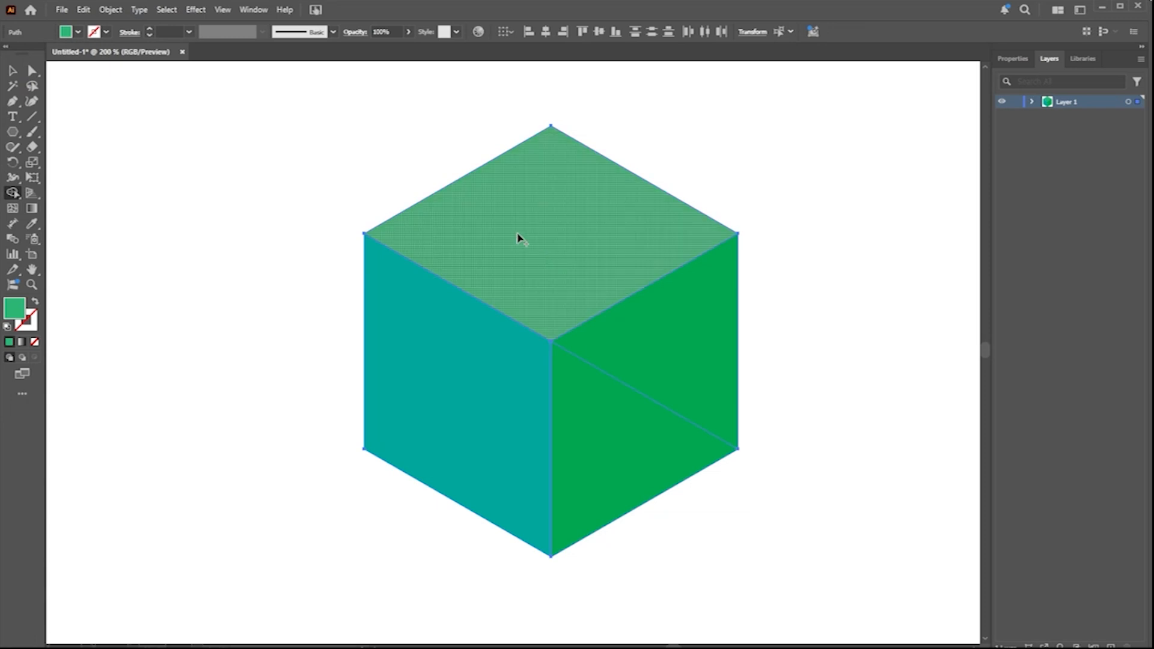
- Merge the two lower-right triangles into one face with the Shape Builder tool, fill it dark green, and deselect the cube
{"action": "mouse_move", "coordinate": [719, 335]}
{"action": "left_mouse_down"}
{"action": "mouse_move", "coordinate": [682, 353]}
{"action": "mouse_move", "coordinate": [616, 448]}
{"action": "left_mouse_up"}
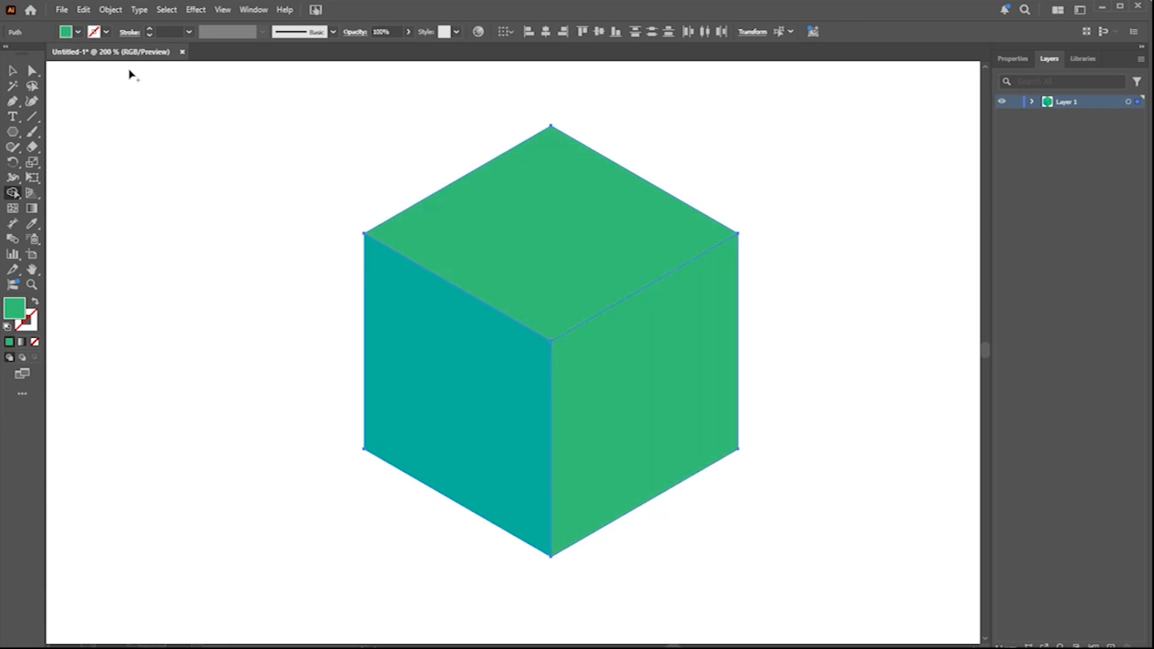
{"action": "left_click", "coordinate": [77, 31]}
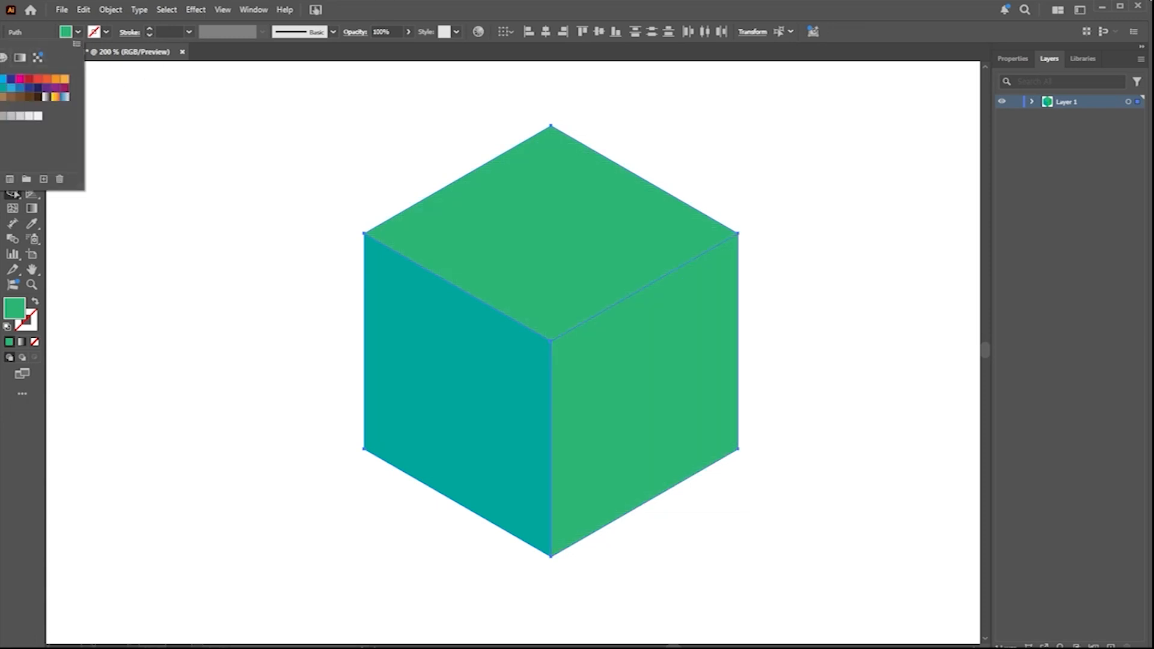
{"action": "left_click", "coordinate": [3, 88]}
{"action": "left_click", "coordinate": [664, 375]}
{"action": "left_click", "coordinate": [663, 374]}
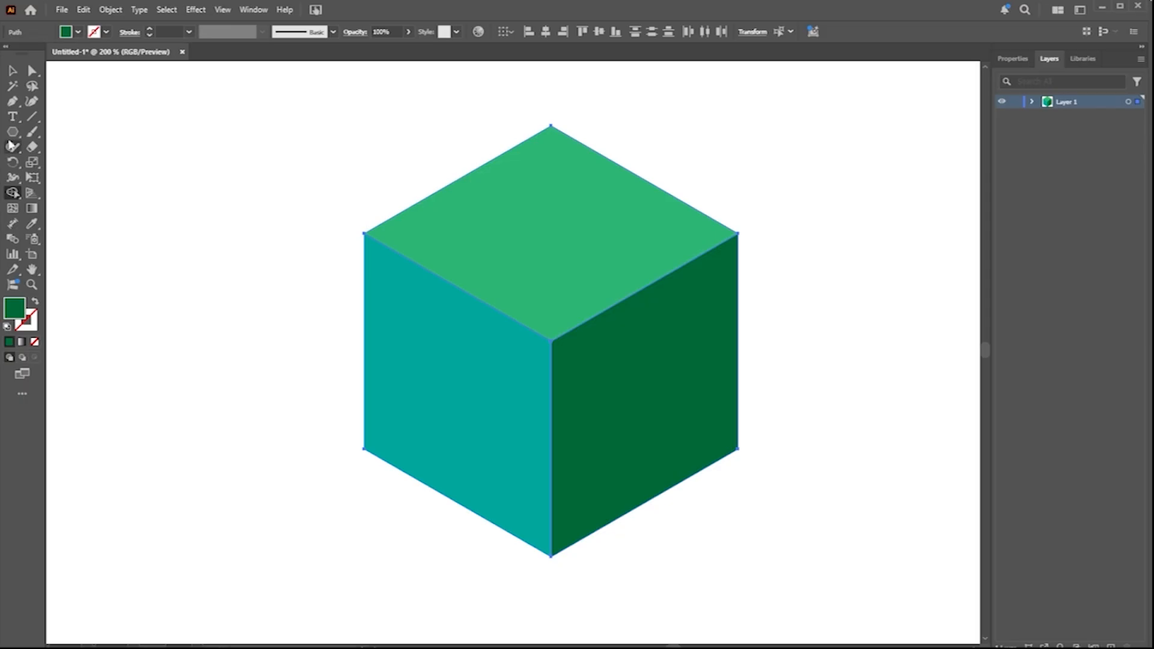
{"action": "left_click", "coordinate": [12, 71]}
{"action": "left_click", "coordinate": [181, 190]}
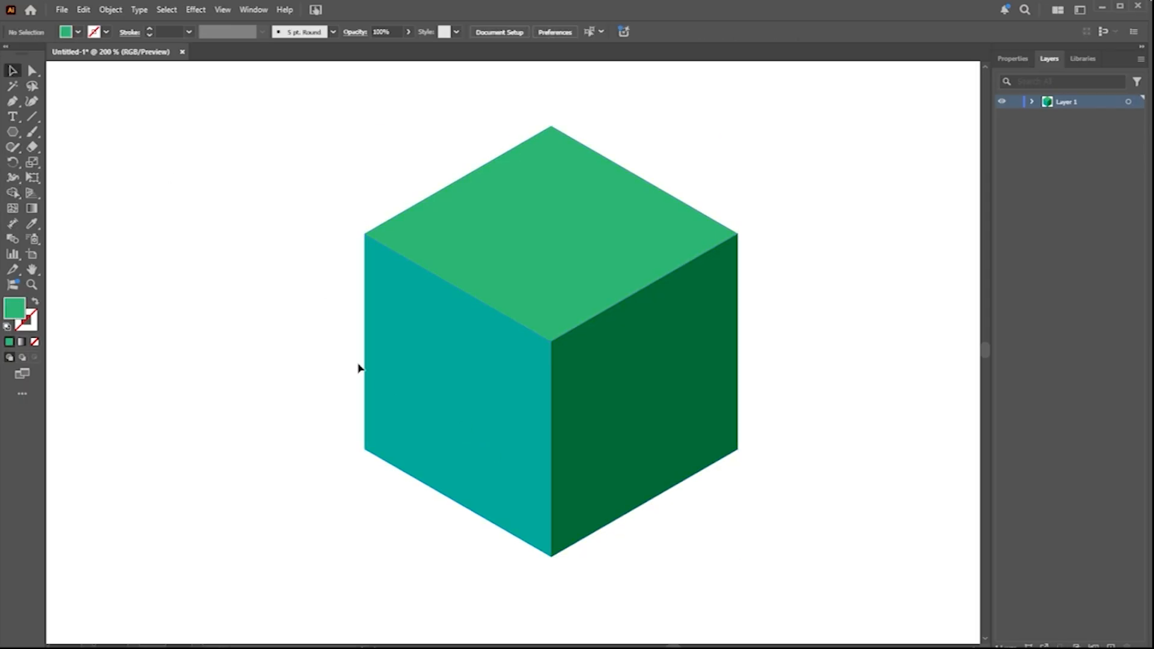
- Pull the left and right faces away from the cube to test their separation, and undo both moves
{"action": "left_click_drag", "start_coordinate": [472, 363], "coordinate": [451, 399]}
{"action": "left_click_drag", "start_coordinate": [646, 408], "coordinate": [649, 450]}
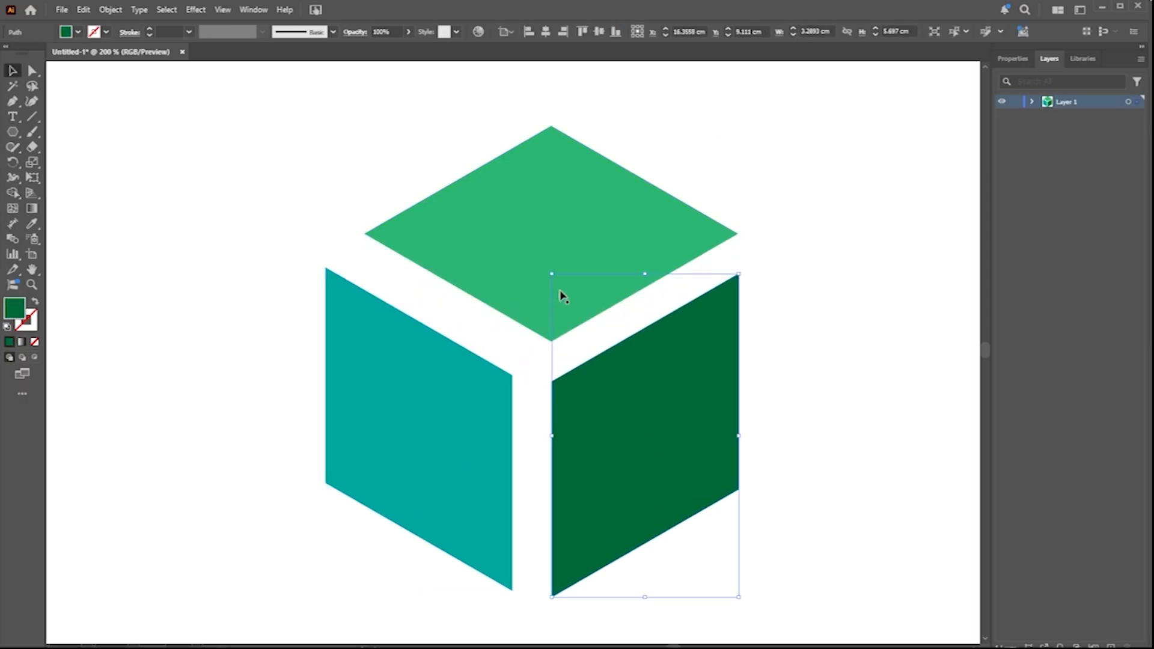
{"action": "key", "text": "ctrl+z"}
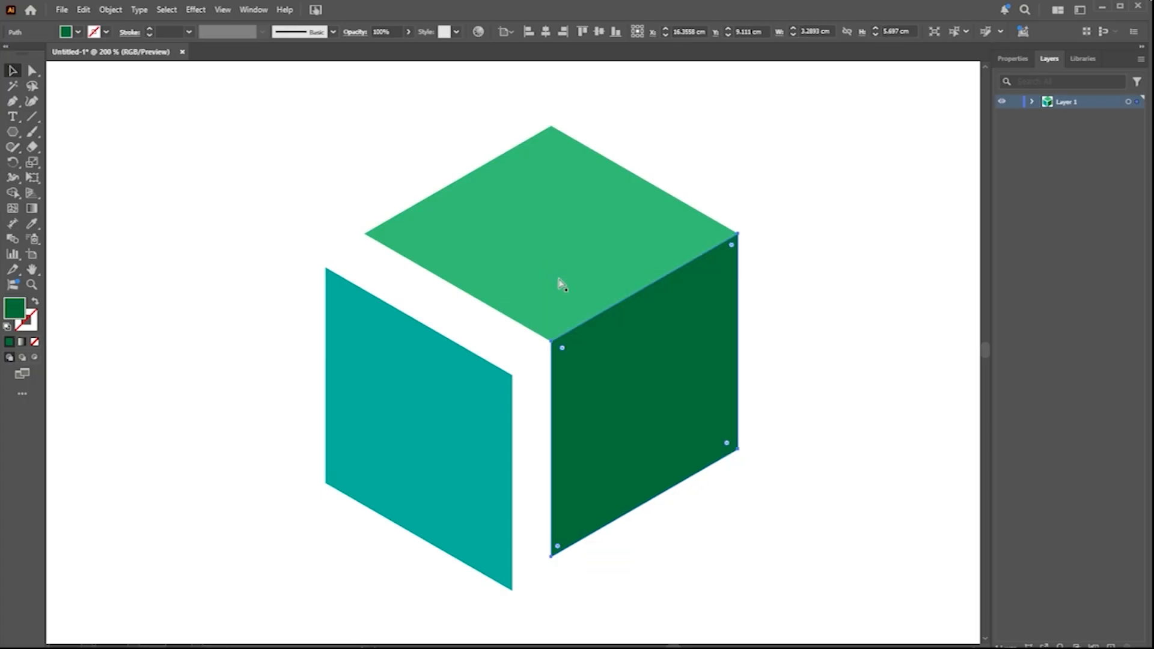
{"action": "key", "text": "ctrl+z"}
{"action": "left_click", "coordinate": [901, 358]}
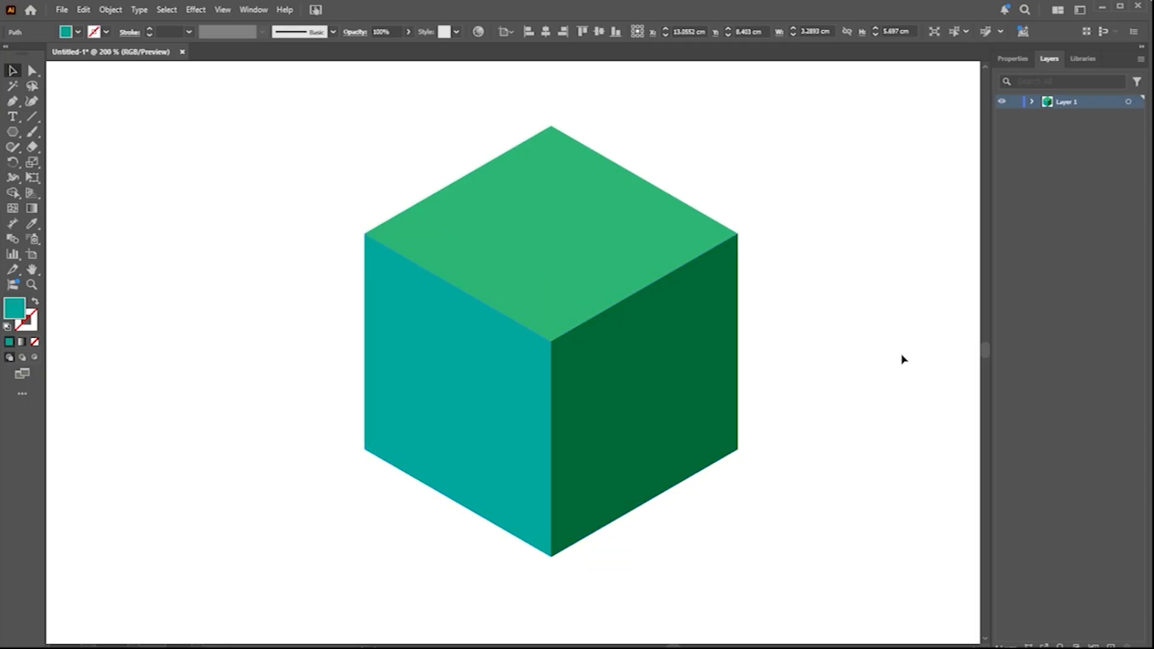
- Change the fill of the cube's left face to light tan
{"action": "left_click", "coordinate": [408, 404]}
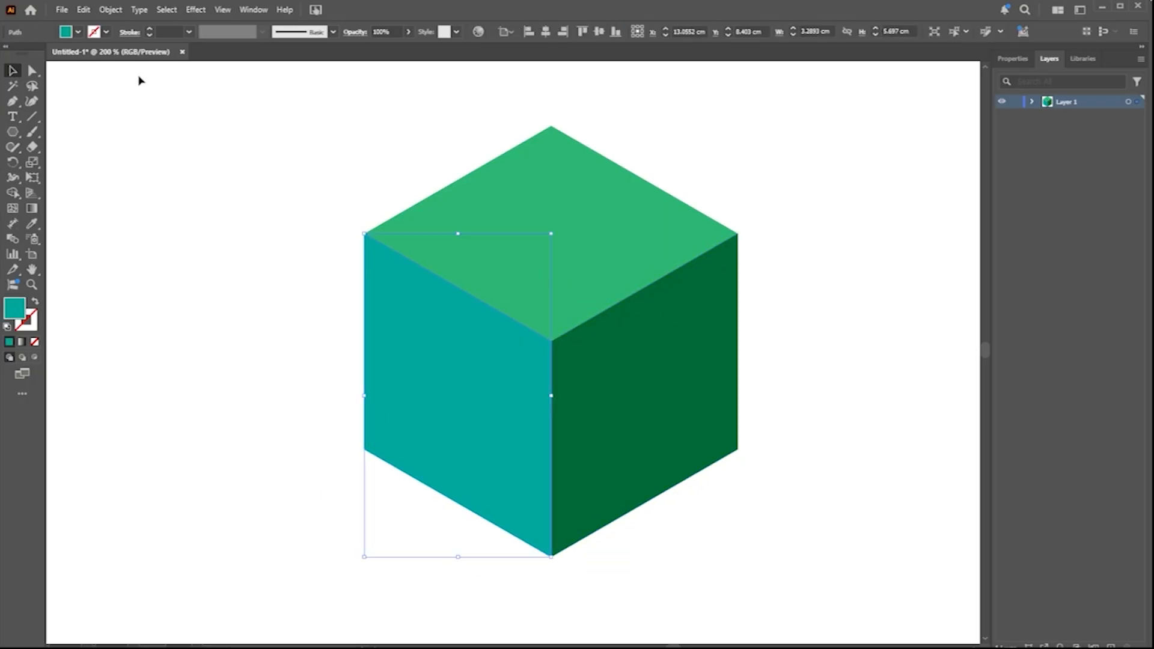
{"action": "left_click", "coordinate": [78, 34]}
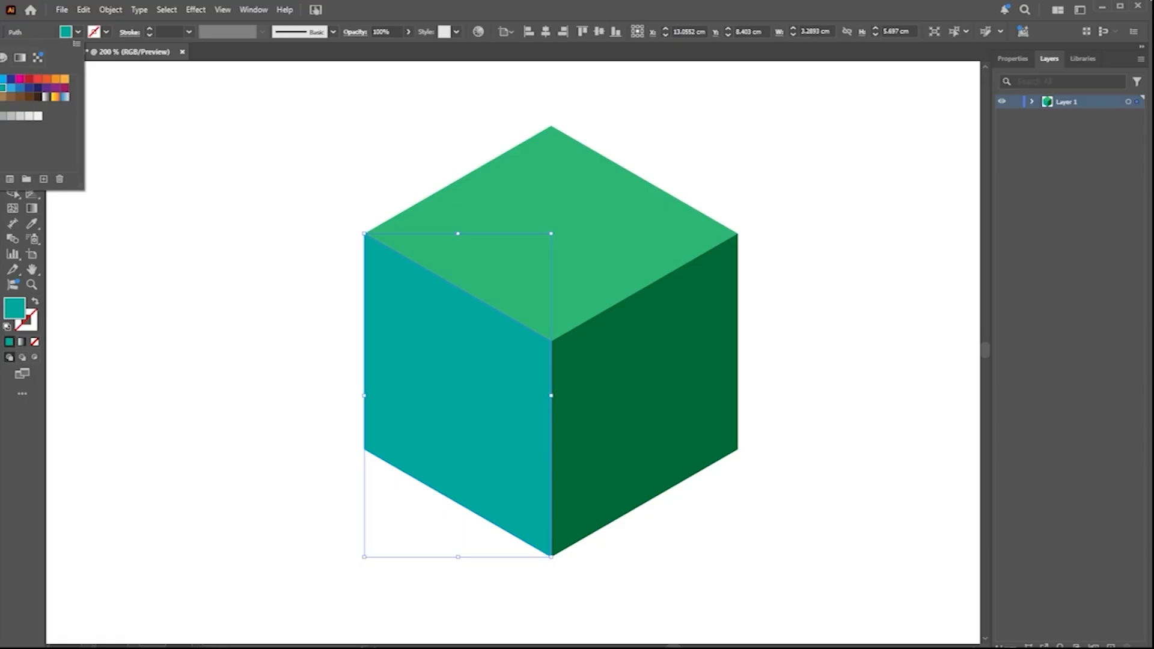
{"action": "left_click", "coordinate": [2, 96]}
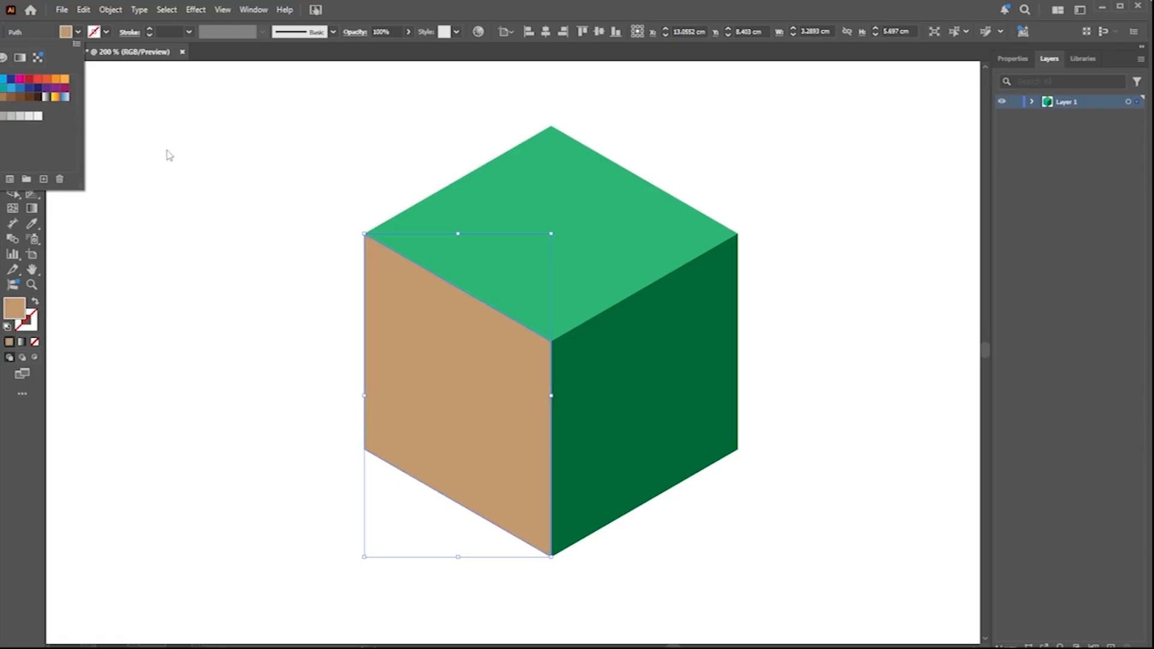
{"action": "left_click", "coordinate": [303, 177]}
{"action": "left_click", "coordinate": [309, 179]}
- Change the fill of the cube's top face to a medium light brown
{"action": "left_click", "coordinate": [502, 219]}
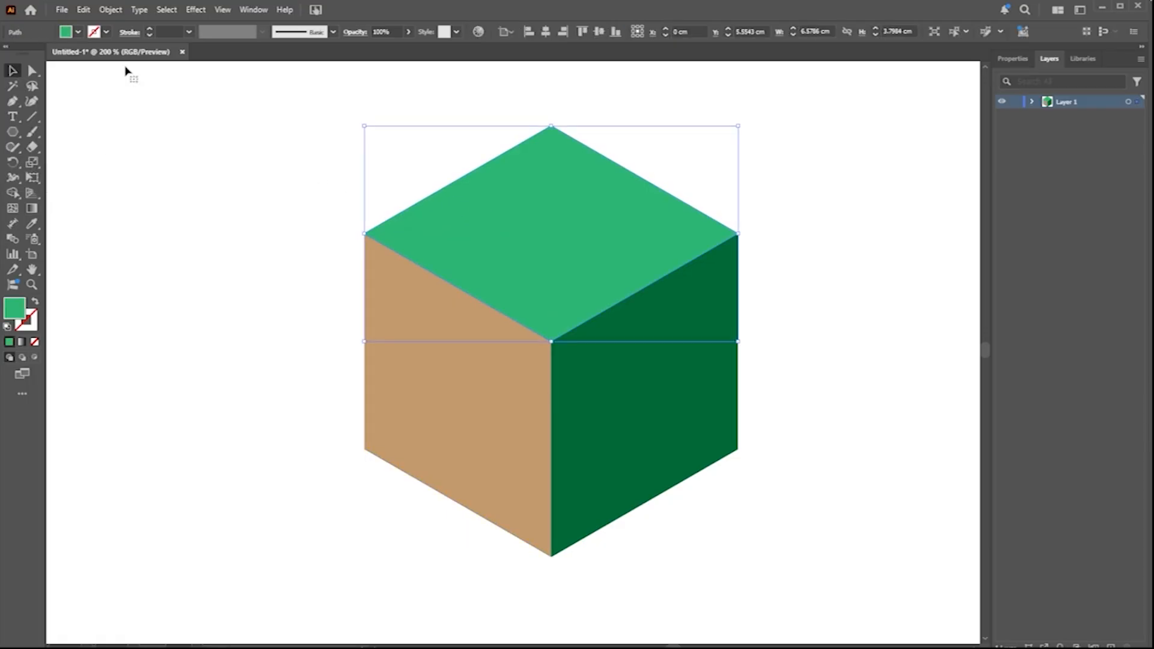
{"action": "left_click", "coordinate": [79, 33]}
{"action": "left_click", "coordinate": [3, 101]}
{"action": "left_click", "coordinate": [229, 245]}
{"action": "left_click", "coordinate": [229, 245]}
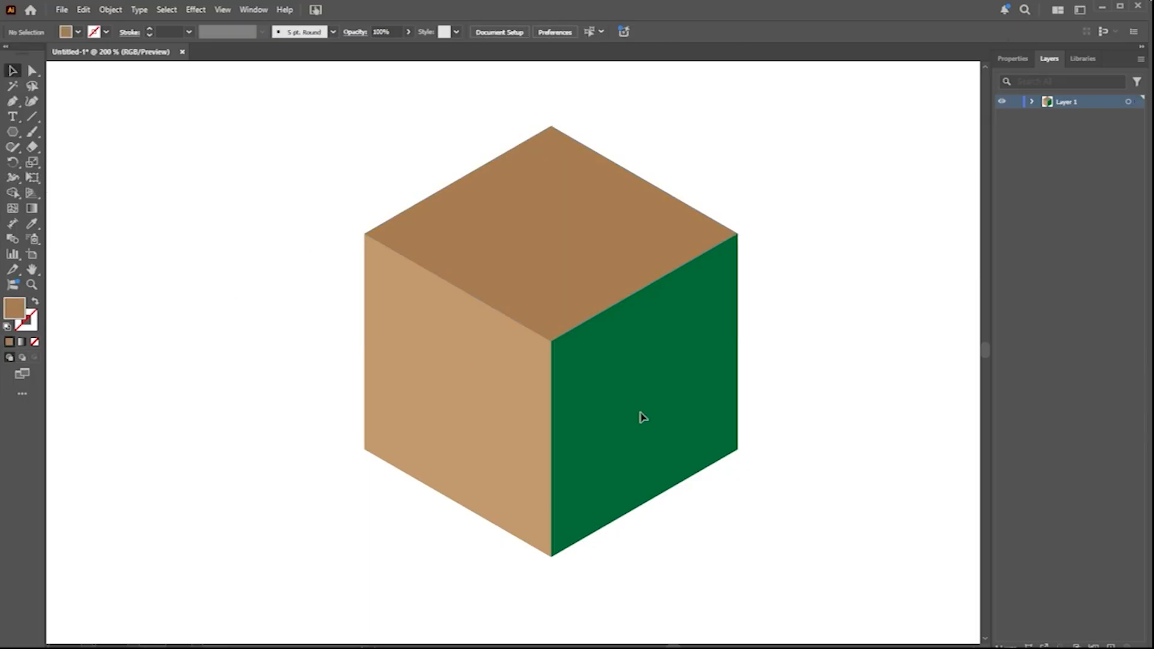
- Change the fill of the cube's right face to a very dark brown
{"action": "left_click", "coordinate": [680, 425]}
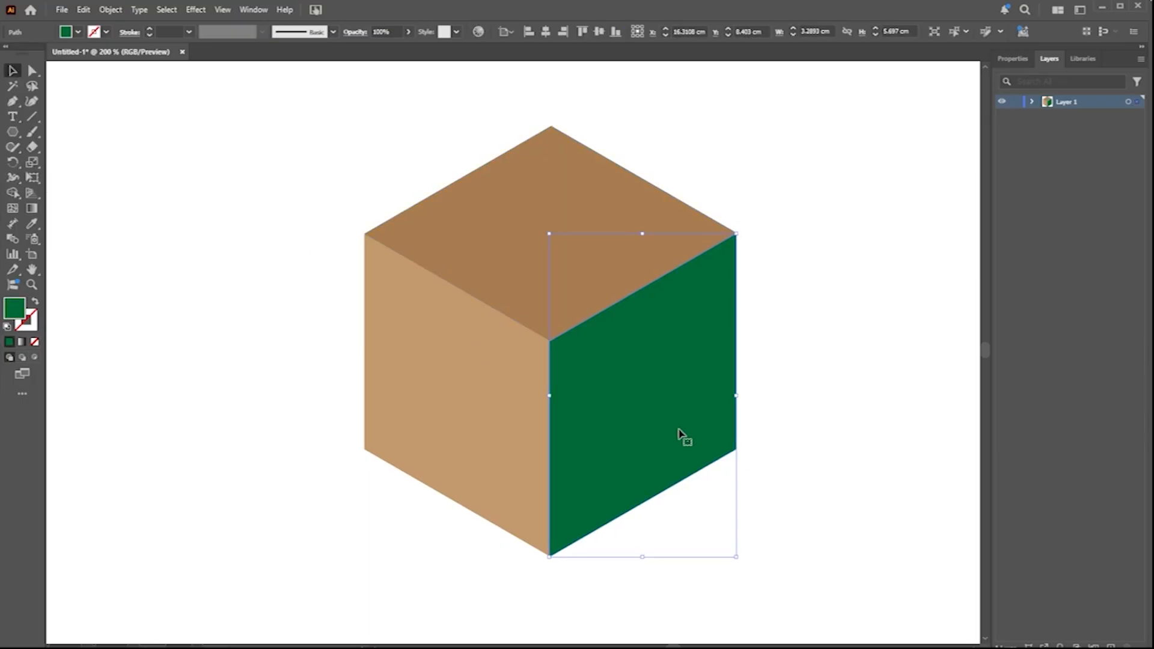
{"action": "left_click", "coordinate": [79, 33]}
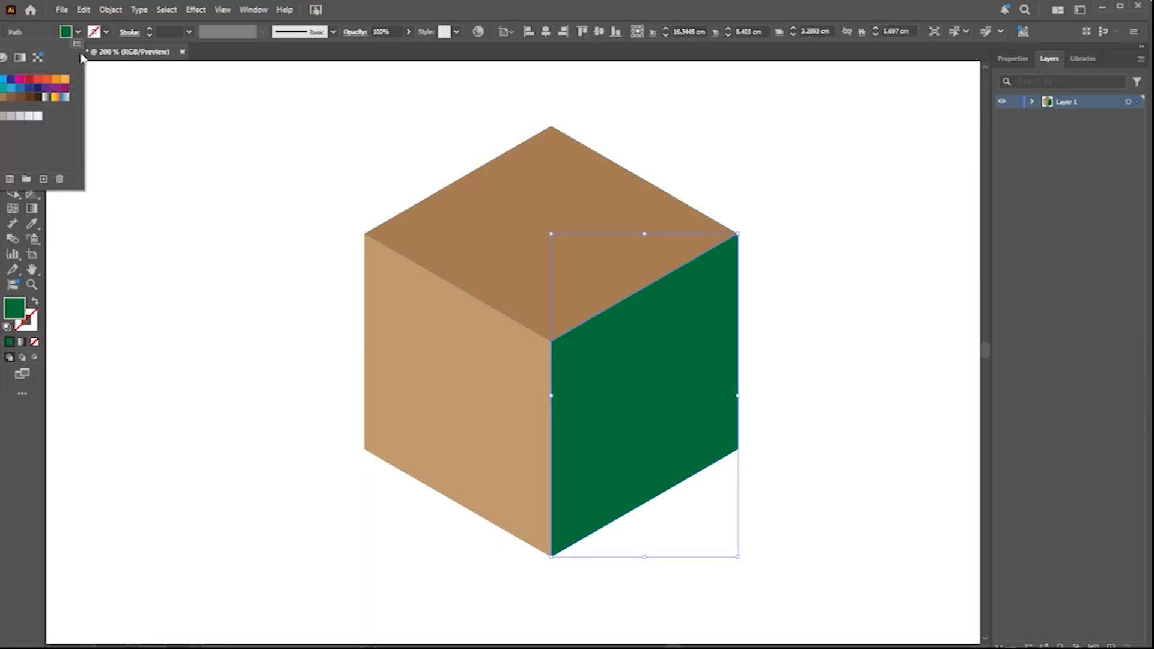
{"action": "left_click", "coordinate": [37, 97]}
{"action": "left_click", "coordinate": [183, 191]}
{"action": "left_click", "coordinate": [186, 193]}
- Recolour the cube's top face with a deeper brown and deselect it
{"action": "left_click", "coordinate": [471, 208]}
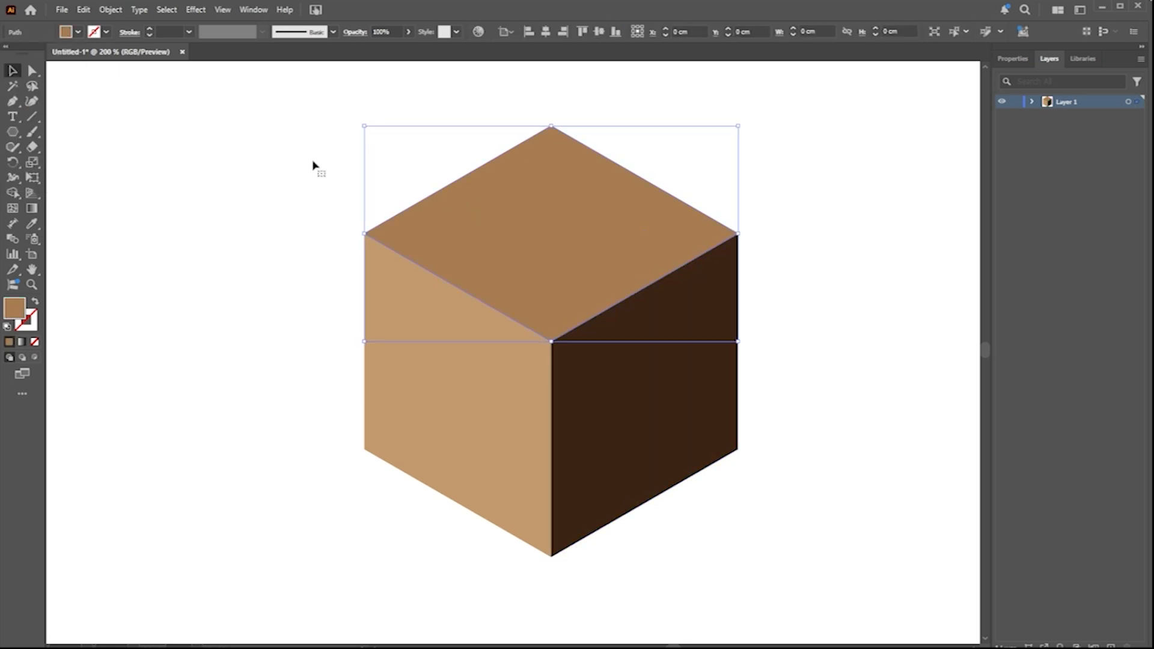
{"action": "left_click", "coordinate": [77, 33]}
{"action": "left_click", "coordinate": [20, 97]}
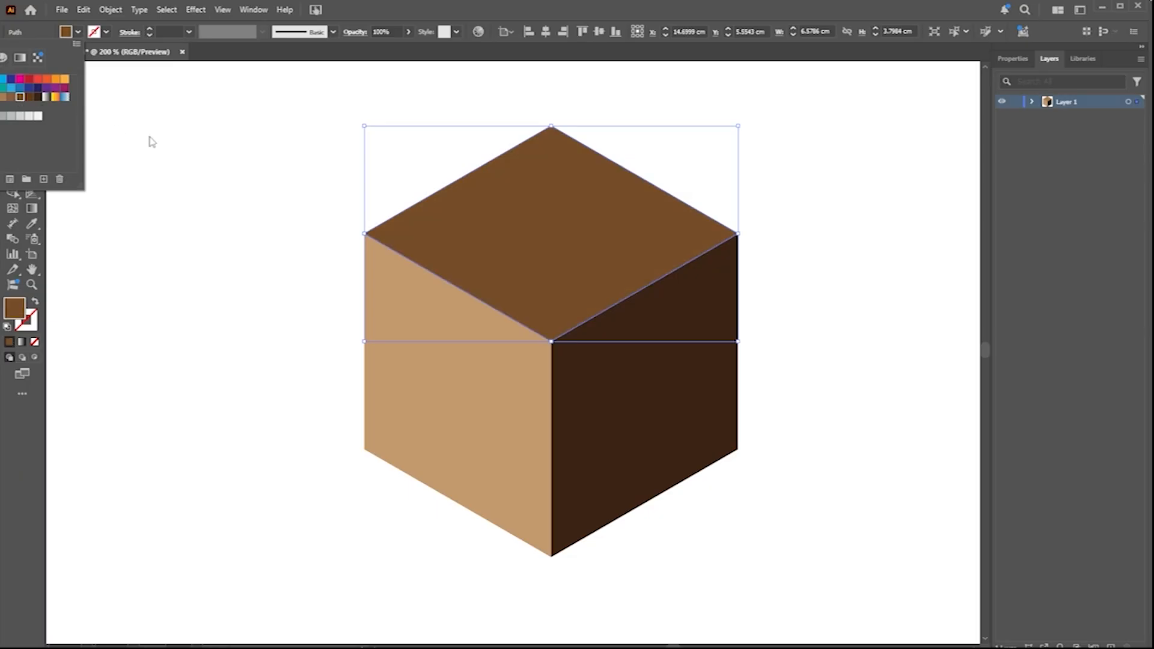
{"action": "left_click", "coordinate": [169, 147]}
{"action": "left_click", "coordinate": [287, 199]}
- Select all three cube faces, scale the cube down to about 0.69 x 0.80 cm, and place it near the artboard's centre
{"action": "scroll", "coordinate": [337, 224], "scroll_direction": "down", "scroll_amount": 5}
{"action": "left_click_drag", "start_coordinate": [441, 316], "coordinate": [369, 242]}
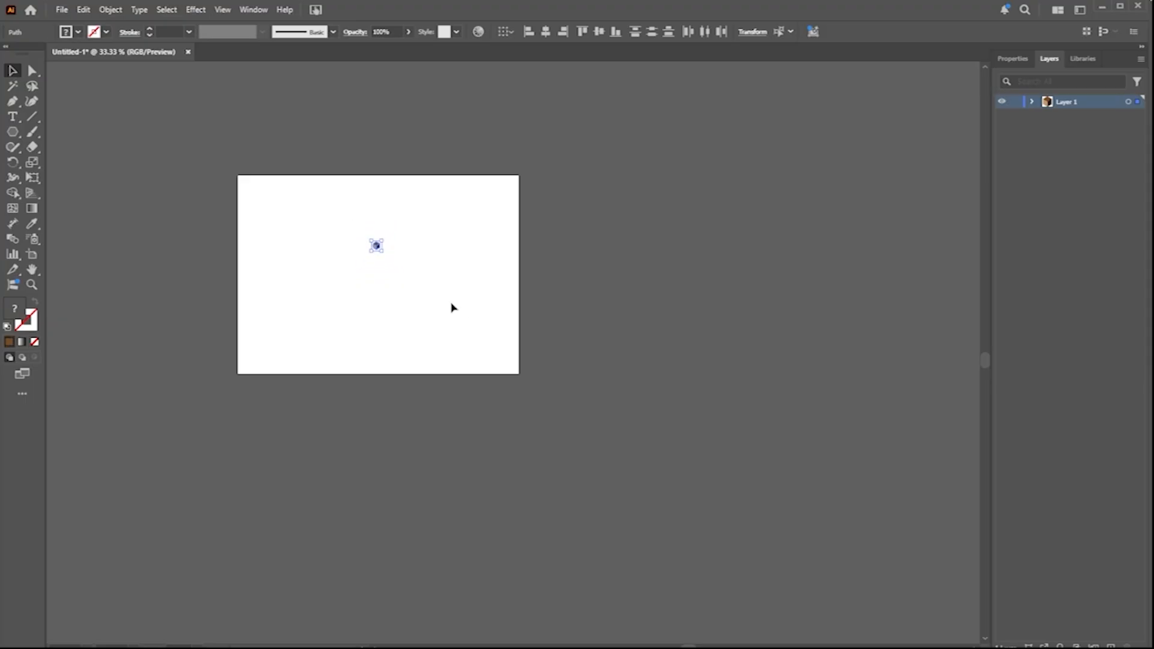
{"action": "scroll", "coordinate": [411, 281], "scroll_direction": "up", "scroll_amount": 3}
{"action": "scroll", "coordinate": [405, 245], "scroll_direction": "down", "scroll_amount": 2}
{"action": "left_click_drag", "start_coordinate": [395, 177], "coordinate": [283, 263]}
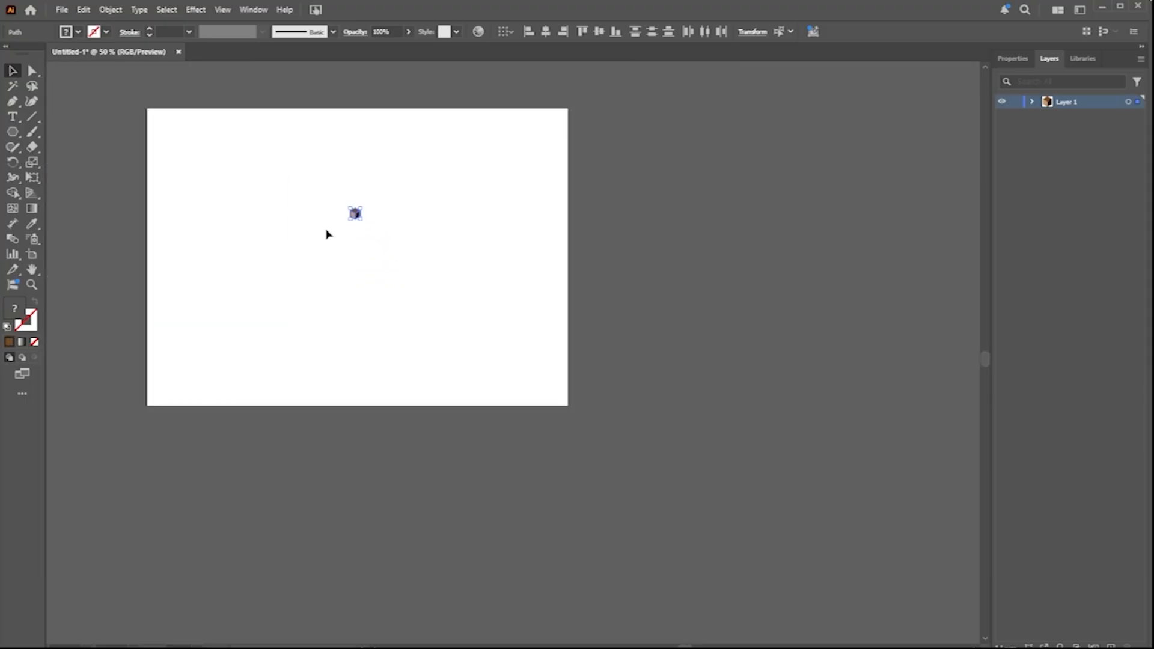
{"action": "left_click", "coordinate": [377, 253]}
{"action": "left_click", "coordinate": [358, 218]}
{"action": "scroll", "coordinate": [363, 230], "scroll_direction": "up", "scroll_amount": 2}
{"action": "left_click_drag", "start_coordinate": [349, 208], "coordinate": [394, 291]}
{"action": "scroll", "coordinate": [474, 330], "scroll_direction": "down", "scroll_amount": 1}
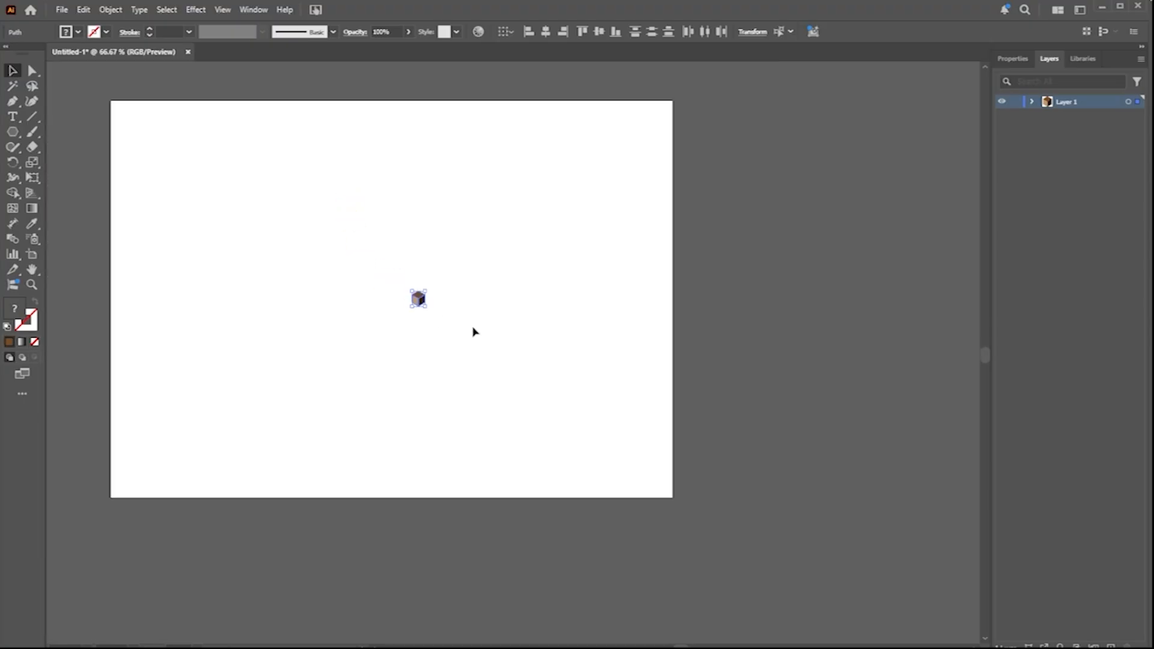
- Expand Layer 1 to examine the paths that make up the cube, and deselect the cube
{"action": "left_click", "coordinate": [1033, 102]}
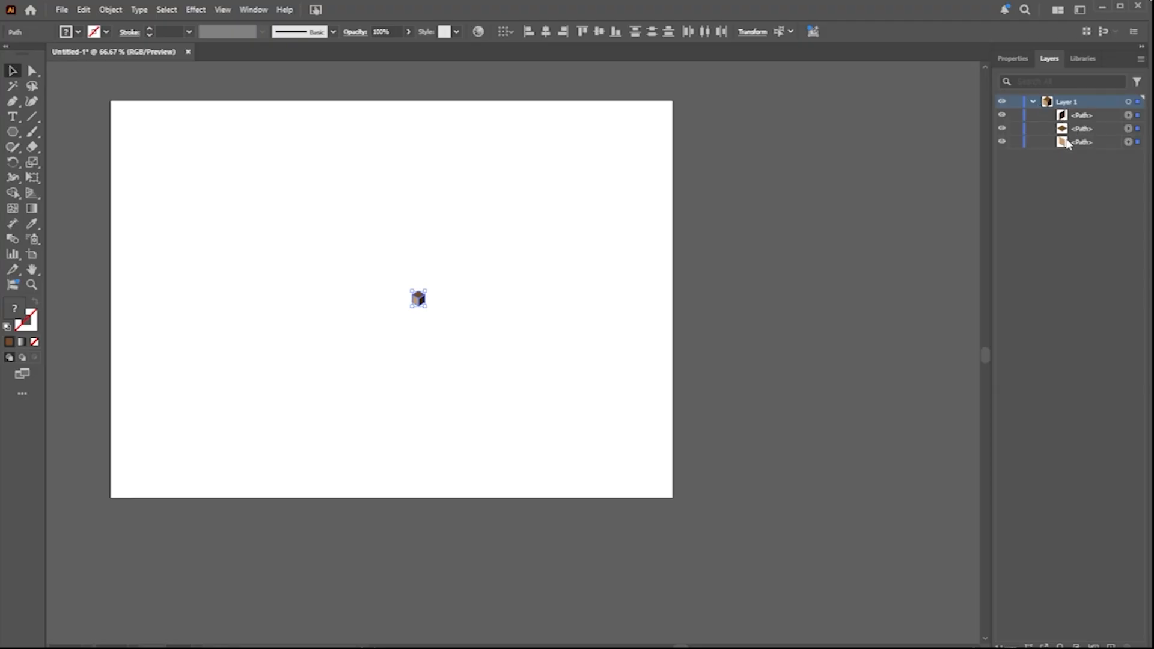
{"action": "left_click", "coordinate": [397, 321]}
{"action": "scroll", "coordinate": [396, 323], "scroll_direction": "up", "scroll_amount": 6}
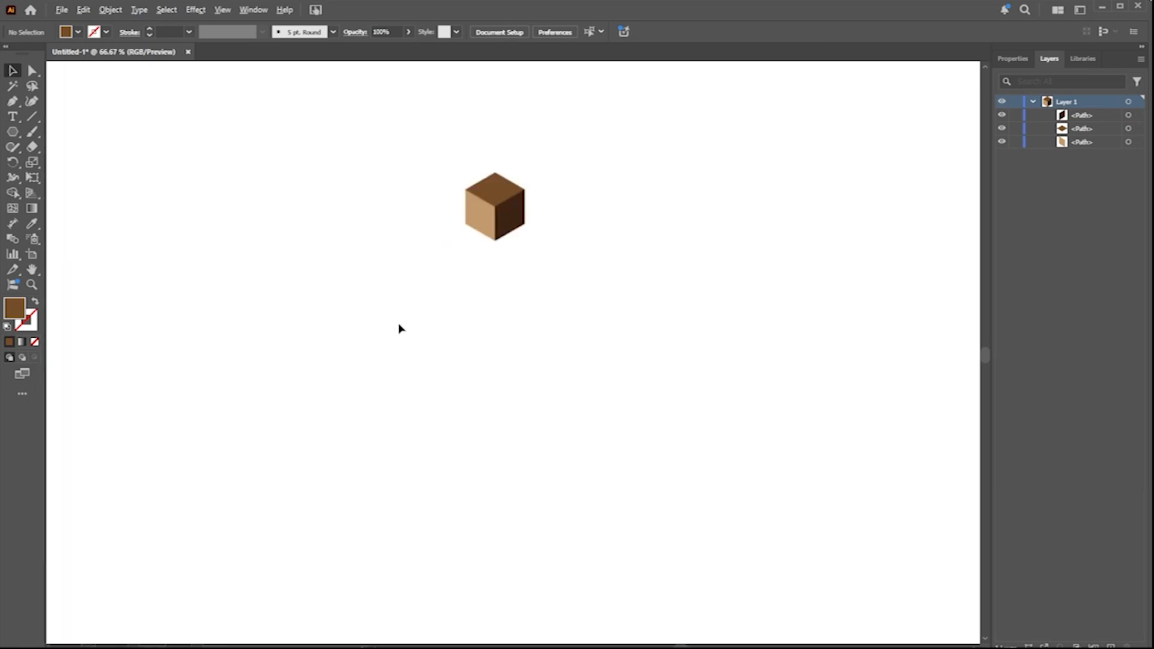
{"action": "left_click_drag", "start_coordinate": [511, 247], "coordinate": [462, 324]}
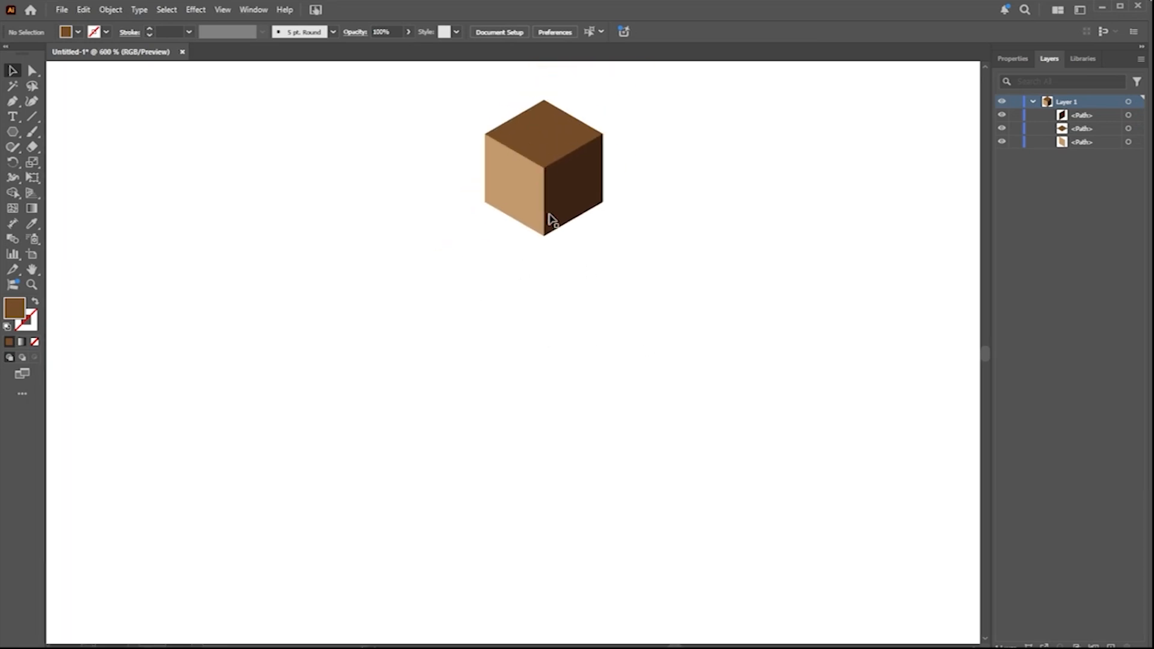
- Separate the dark right face and the tan left face from the small cube, and undo both moves
{"action": "left_click_drag", "start_coordinate": [565, 206], "coordinate": [597, 224]}
{"action": "left_click_drag", "start_coordinate": [507, 196], "coordinate": [502, 217]}
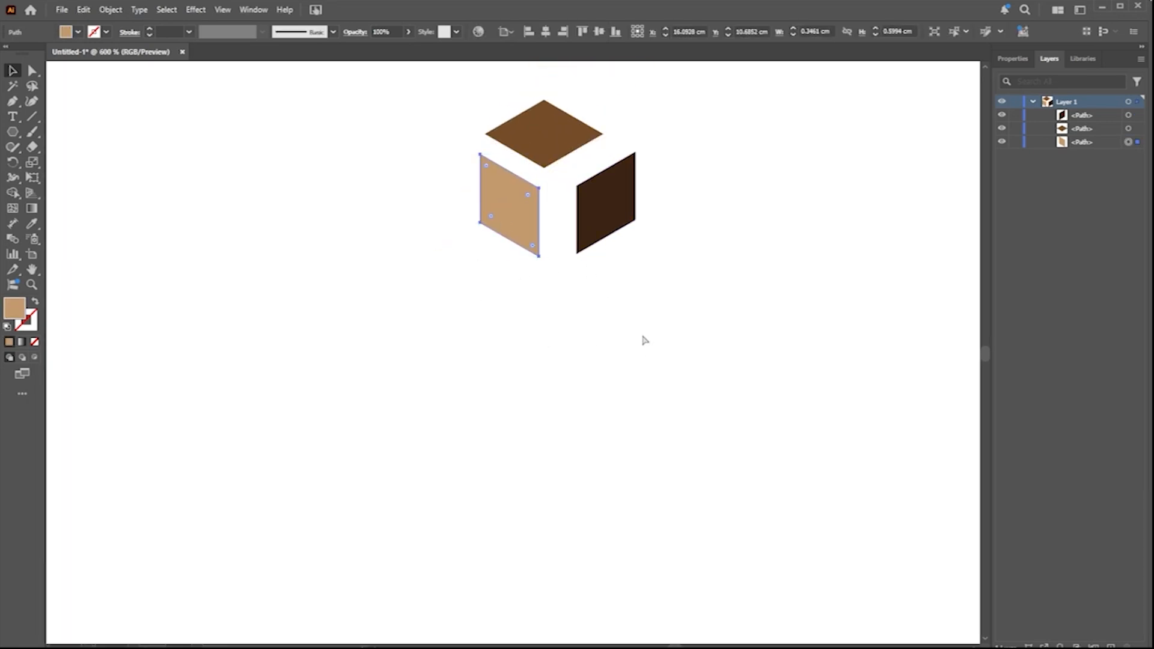
{"action": "key", "text": "ctrl+z"}
{"action": "key", "text": "ctrl+z"}
- Select the whole cube and make a new pattern from it, accepting the notice about the new swatch
{"action": "scroll", "coordinate": [609, 321], "scroll_direction": "down", "scroll_amount": 2}
{"action": "left_click_drag", "start_coordinate": [650, 313], "coordinate": [501, 214]}
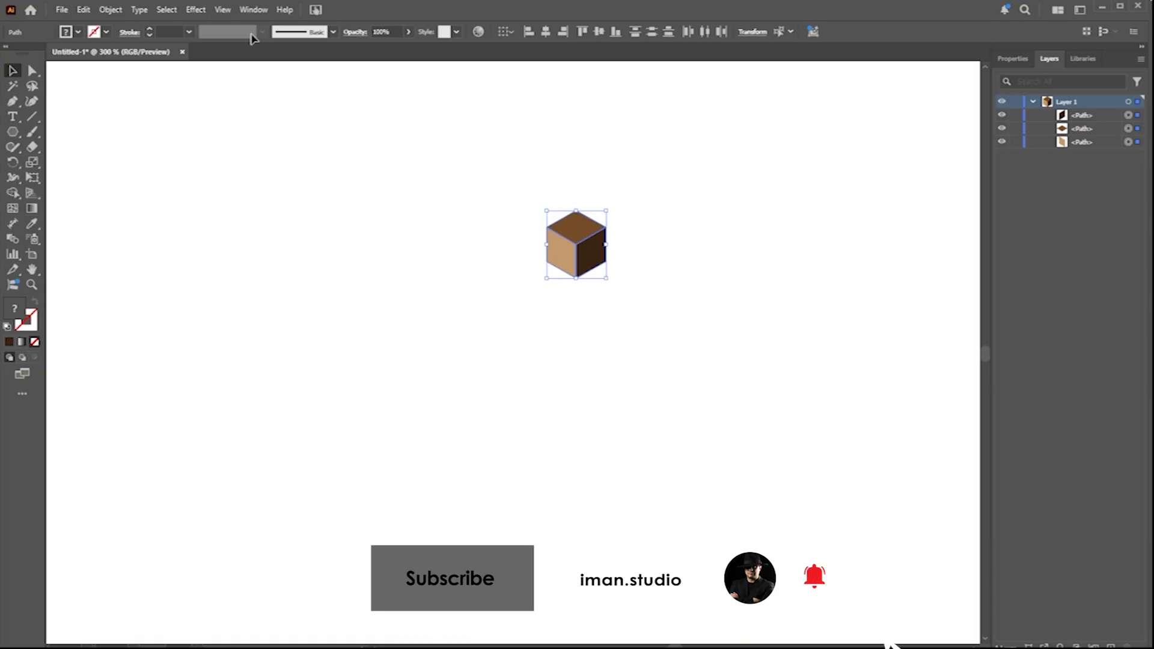
{"action": "left_click", "coordinate": [105, 10]}
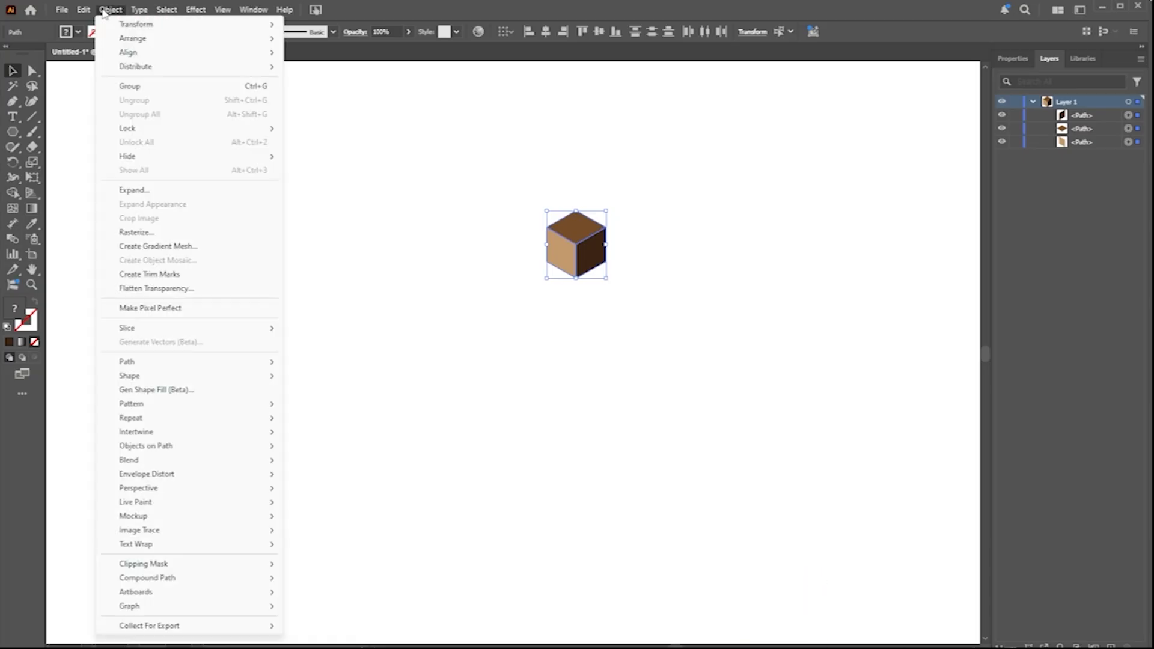
{"action": "mouse_move", "coordinate": [152, 405]}
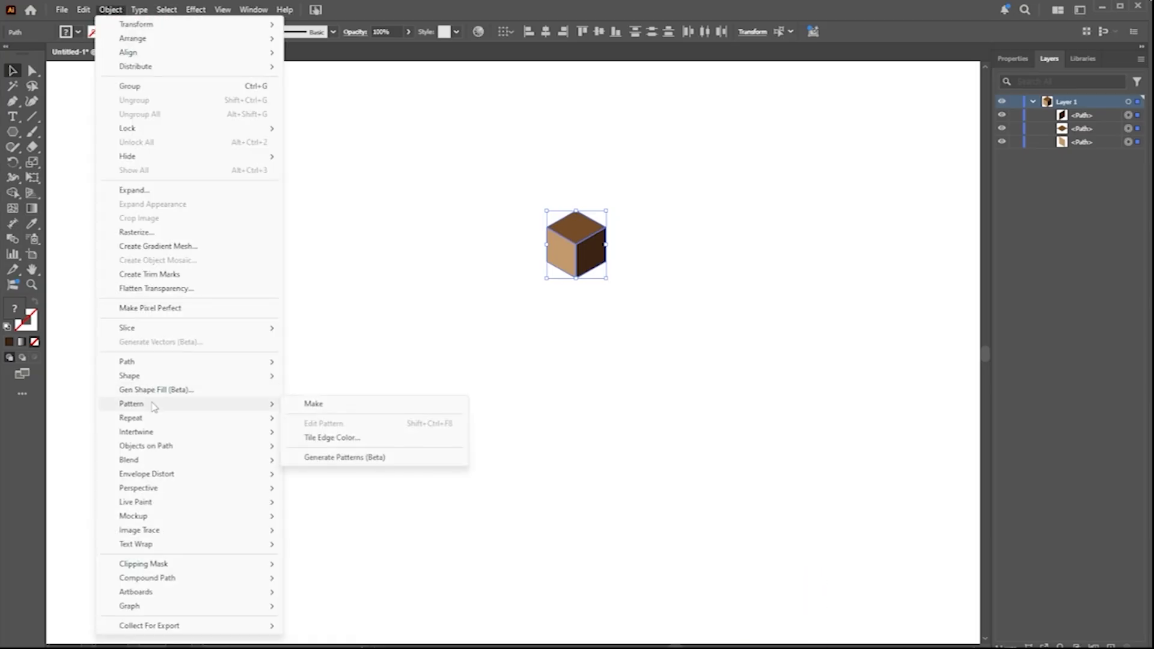
{"action": "left_click", "coordinate": [334, 413]}
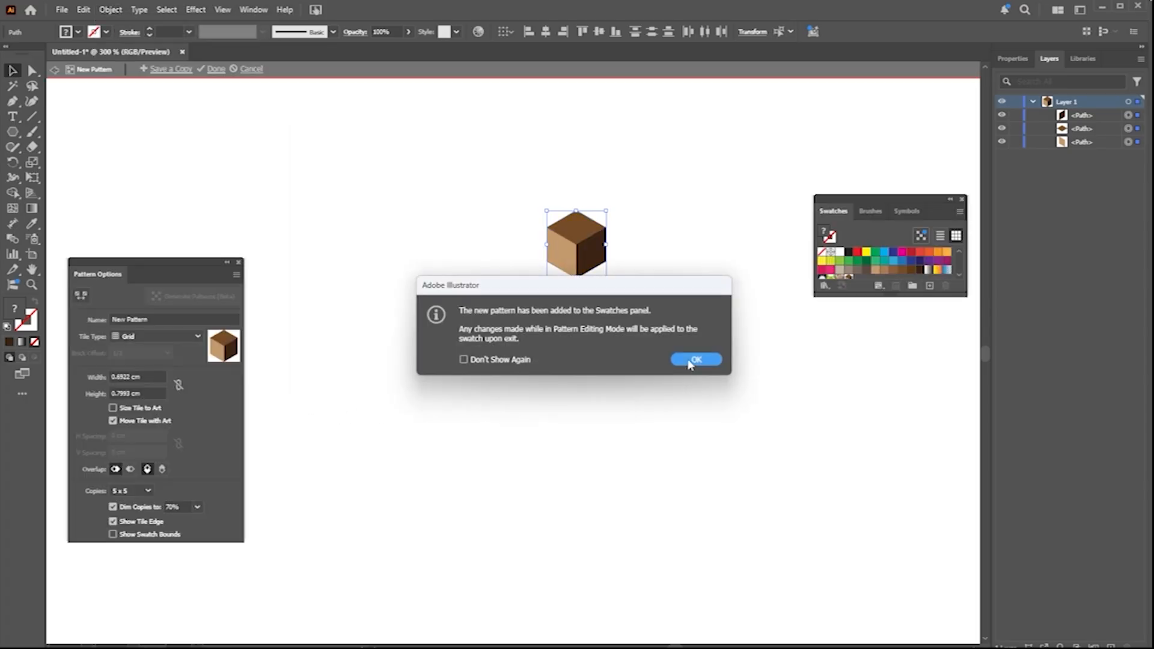
{"action": "left_click", "coordinate": [695, 359]}
- Move the pattern settings closer to the tiled preview and name the pattern cube
{"action": "left_click_drag", "start_coordinate": [205, 279], "coordinate": [261, 216]}
{"action": "left_click", "coordinate": [177, 257]}
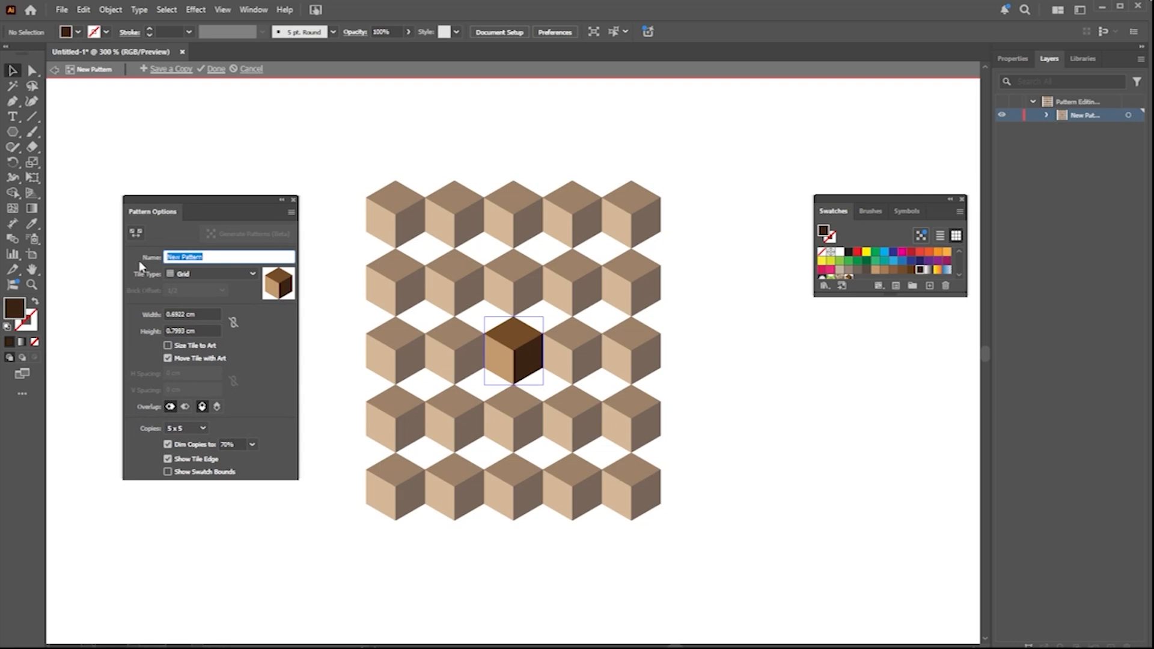
{"action": "type", "text": "cube"}
- Try the Brick by Row, Brick by Column and Hex by Column tile types, and settle on Brick by Row
{"action": "left_click", "coordinate": [192, 275]}
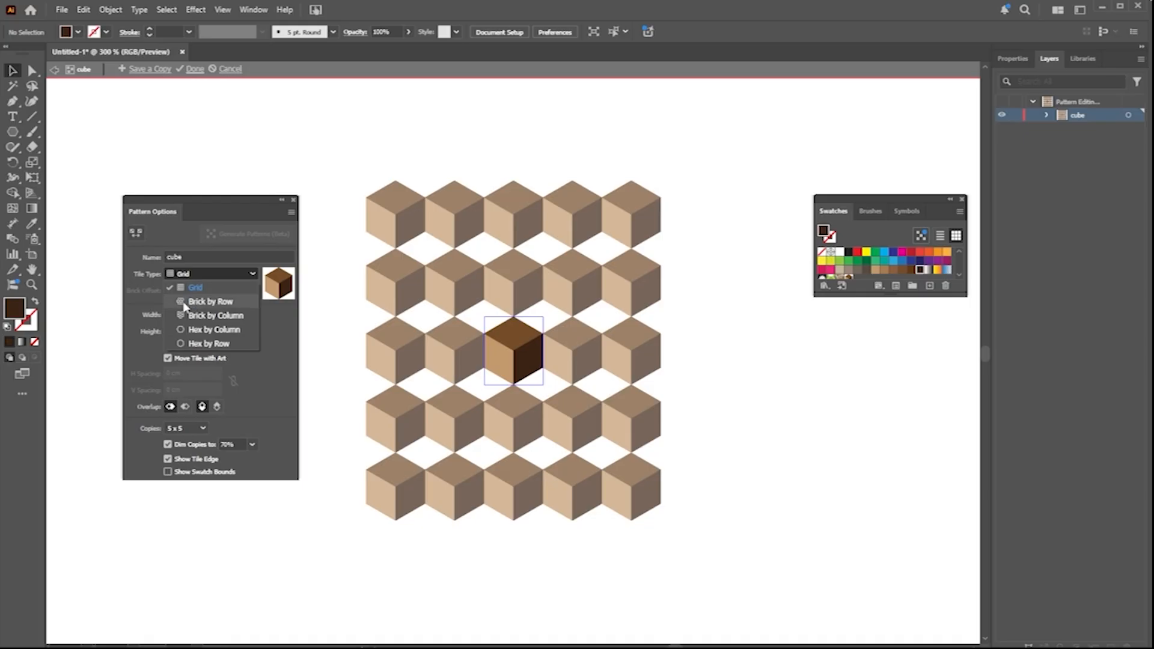
{"action": "left_click", "coordinate": [187, 304]}
{"action": "left_click", "coordinate": [198, 274]}
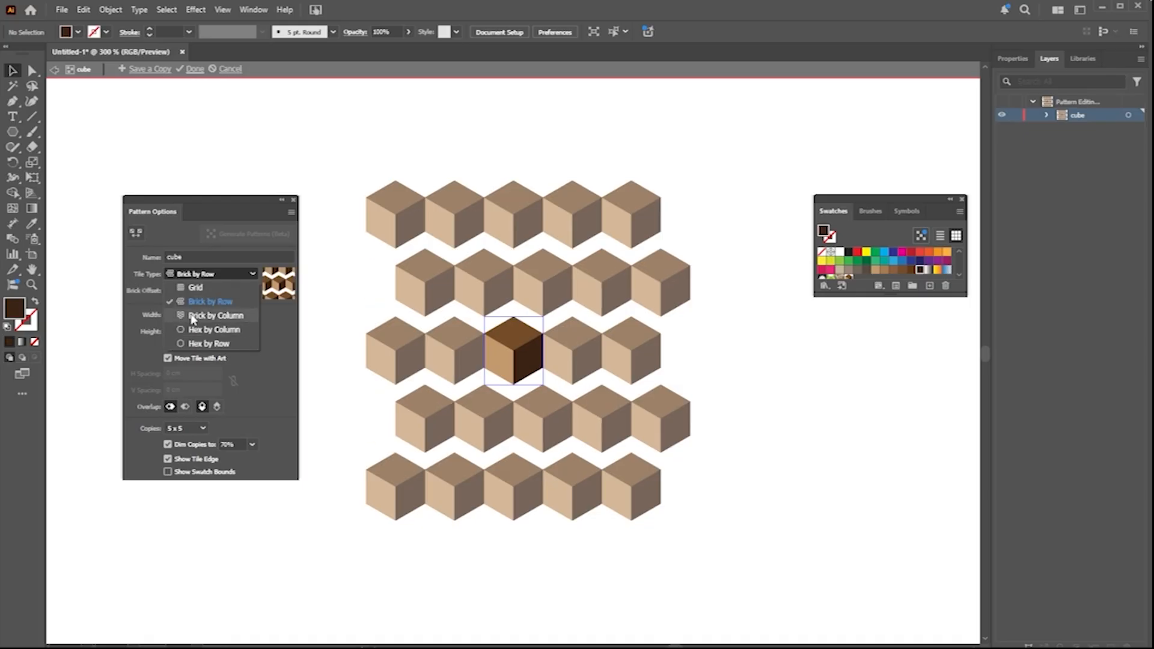
{"action": "left_click", "coordinate": [195, 313]}
{"action": "left_click", "coordinate": [203, 277]}
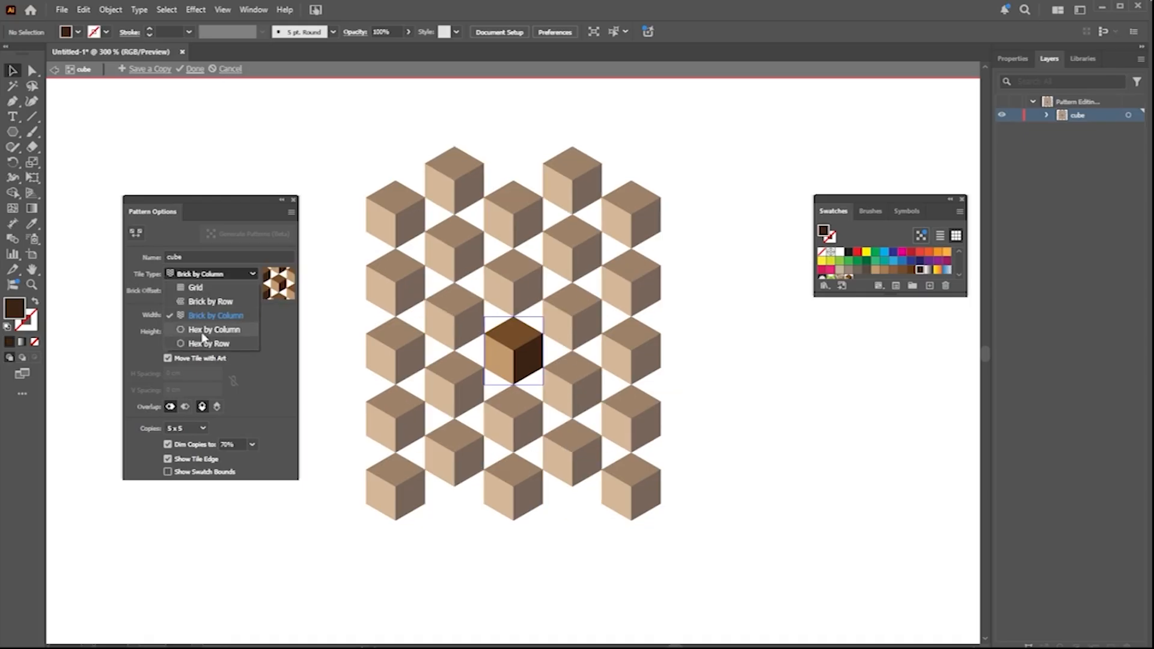
{"action": "left_click", "coordinate": [203, 327]}
{"action": "left_click", "coordinate": [203, 275]}
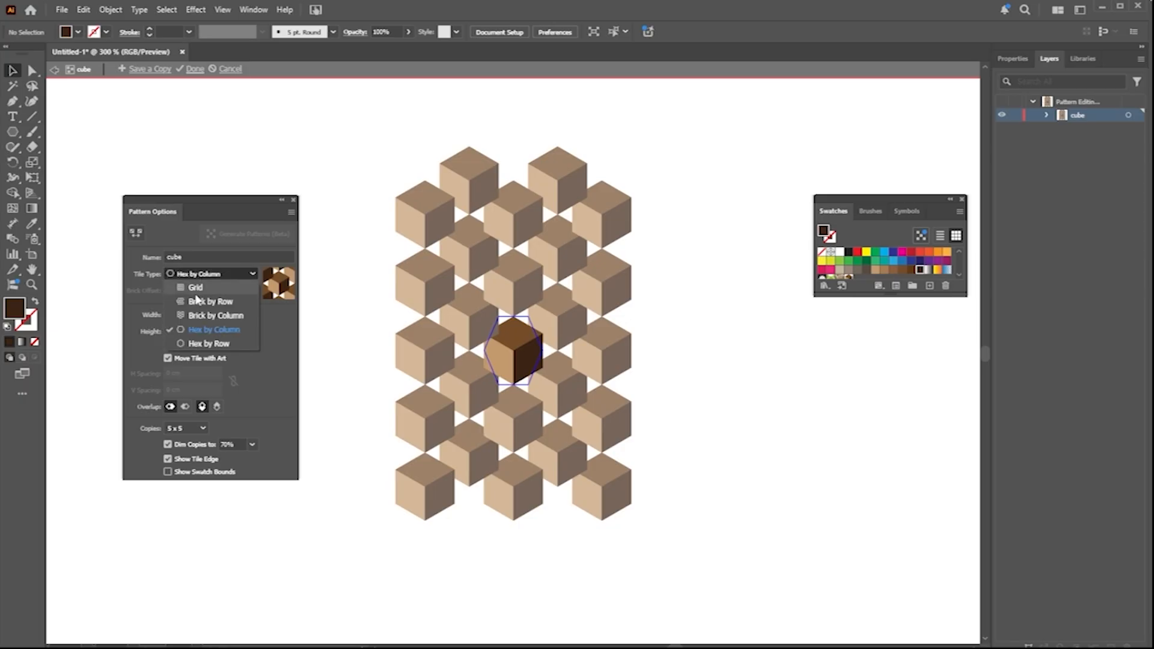
{"action": "left_click", "coordinate": [194, 304]}
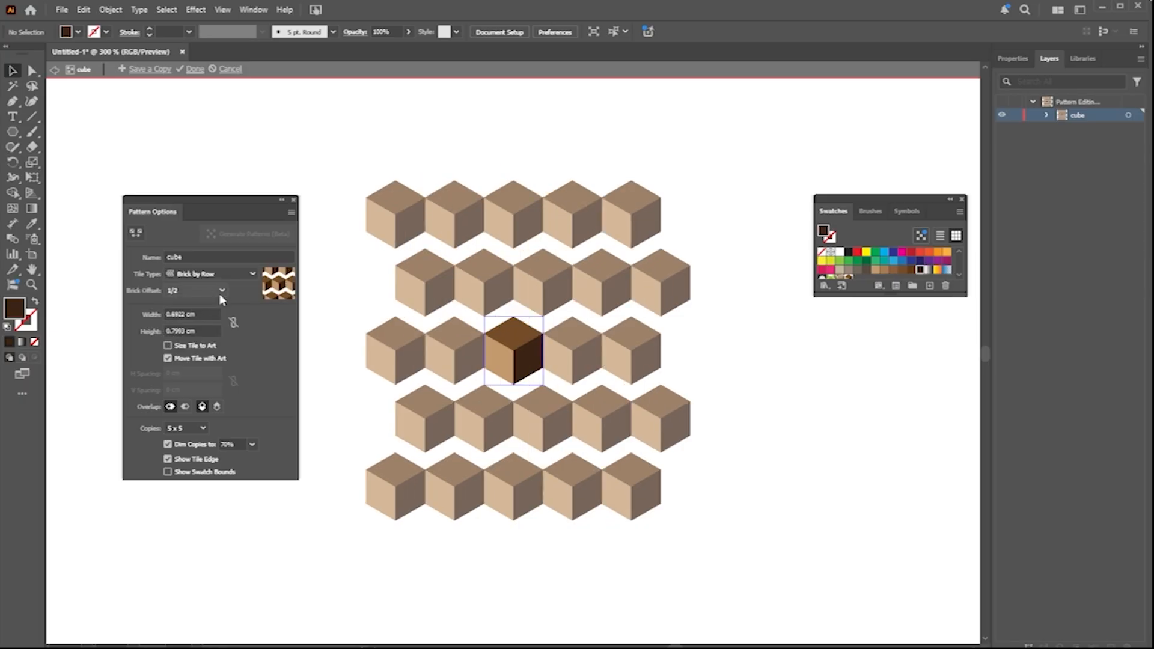
- Try brick offsets of 1/4, 1/5 and 3/5 for the cube pattern, and set the offset back to 1/2
{"action": "left_click", "coordinate": [176, 293]}
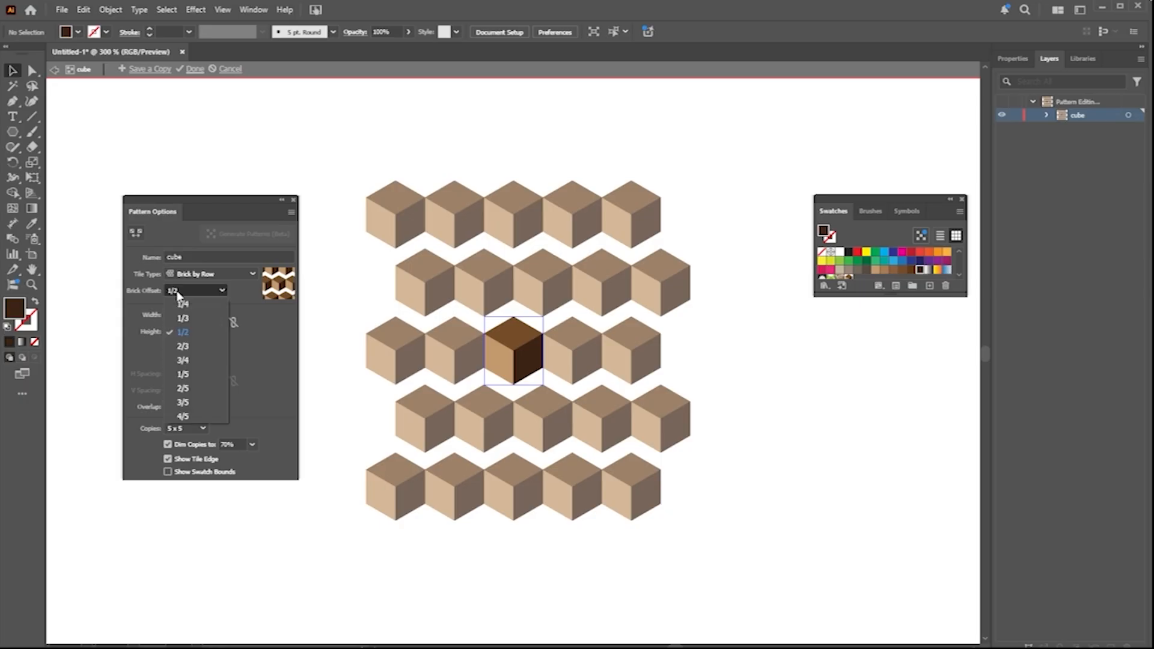
{"action": "left_click", "coordinate": [193, 308]}
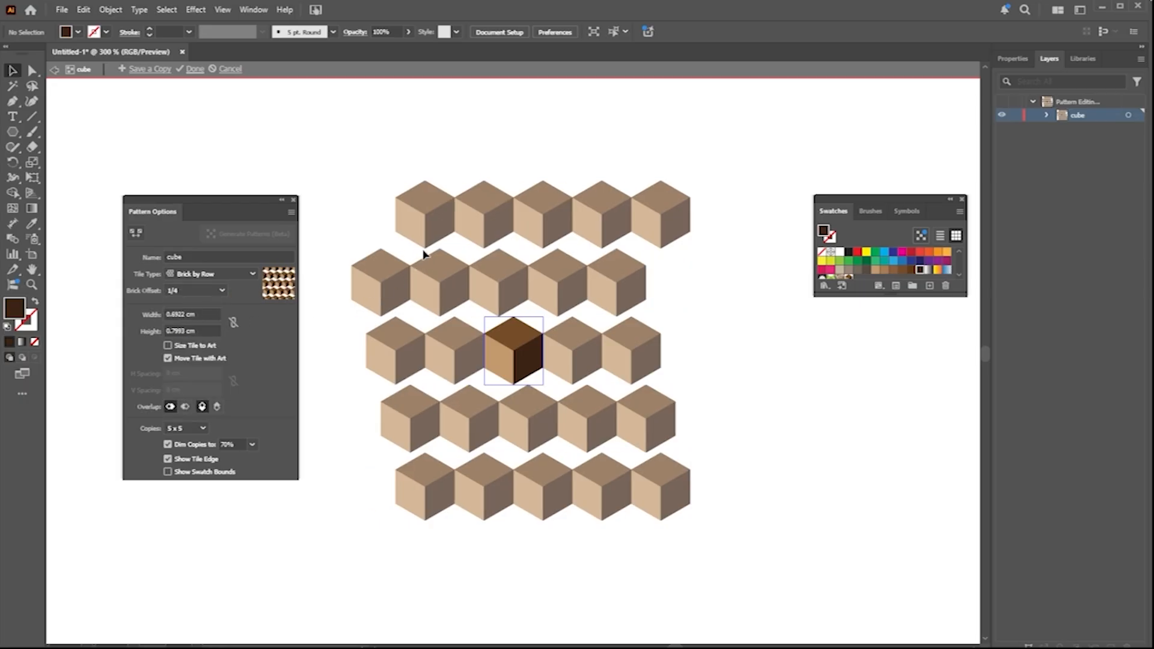
{"action": "left_click", "coordinate": [219, 290]}
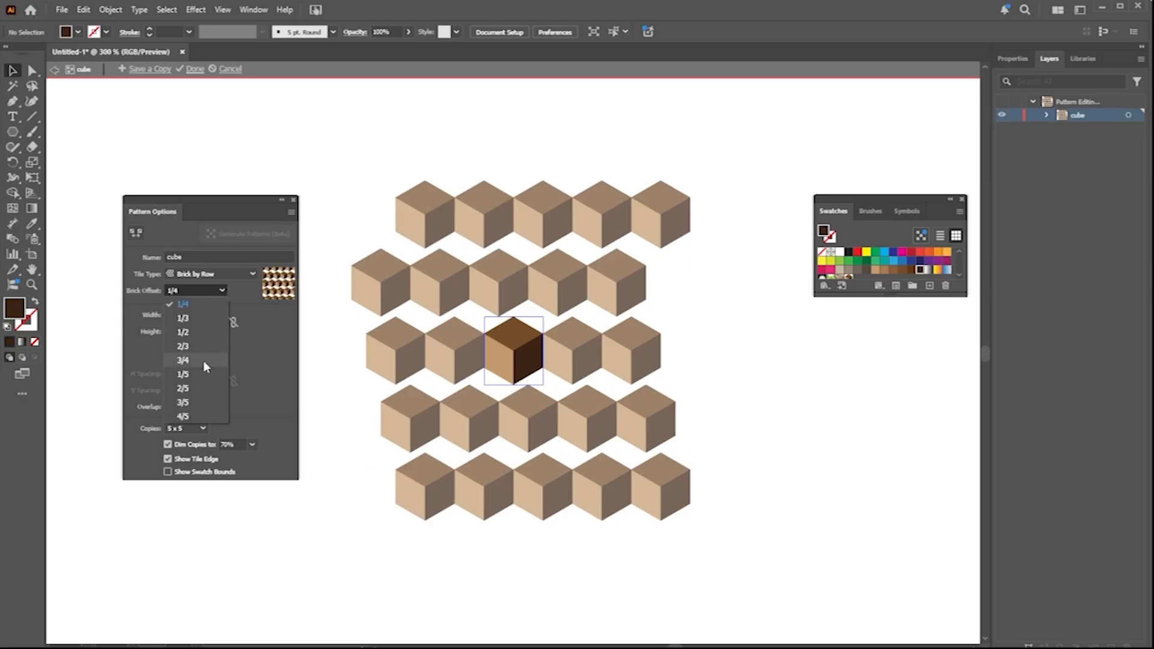
{"action": "left_click", "coordinate": [196, 371]}
{"action": "left_click", "coordinate": [218, 291]}
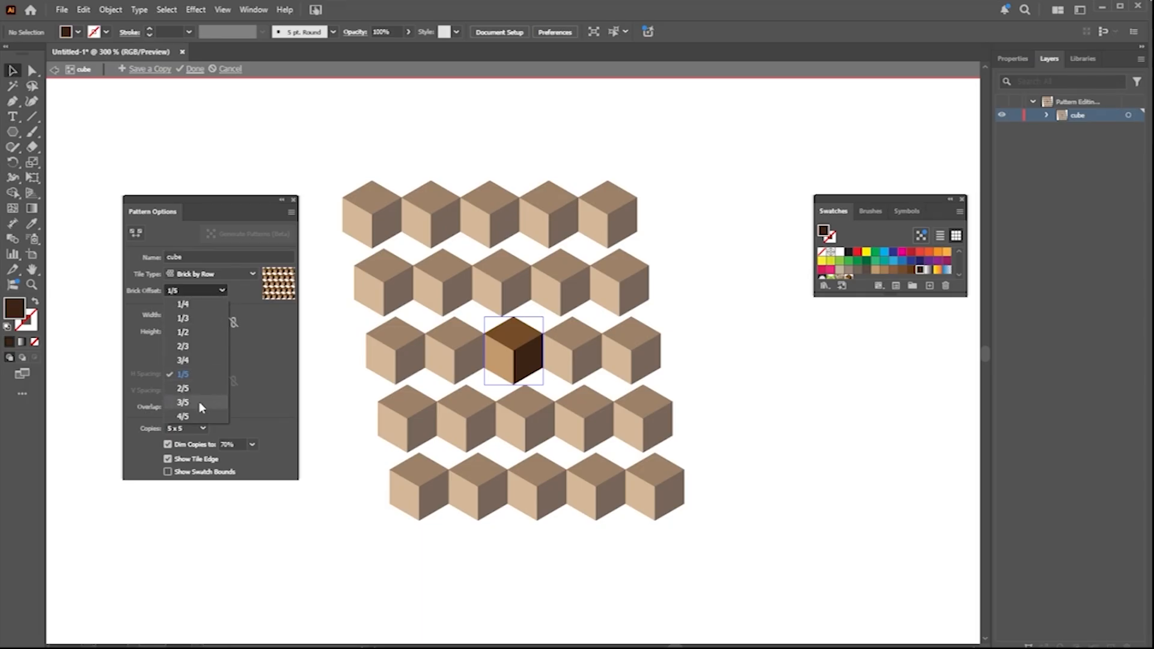
{"action": "left_click", "coordinate": [183, 402]}
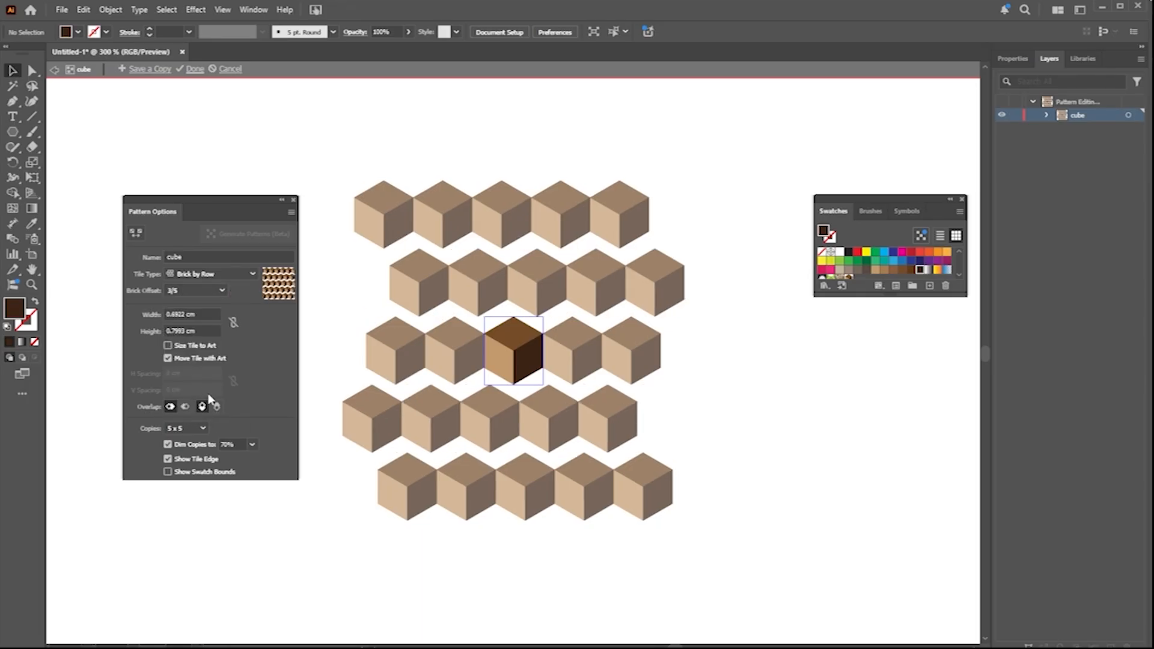
{"action": "left_click", "coordinate": [213, 291]}
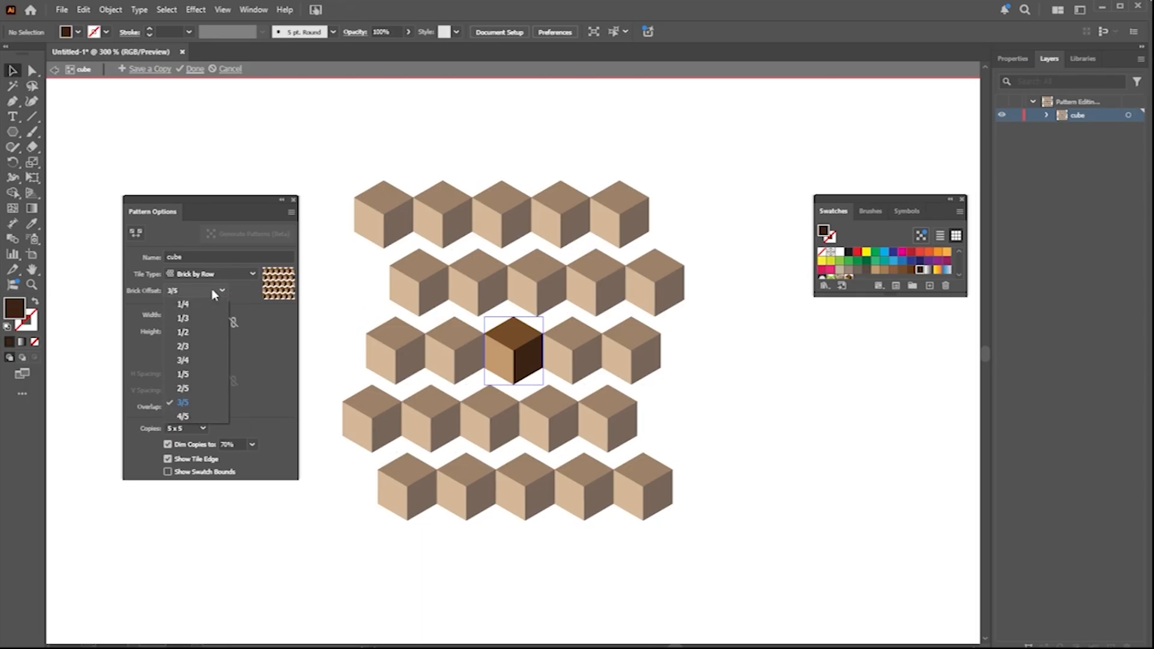
{"action": "left_click", "coordinate": [187, 333]}
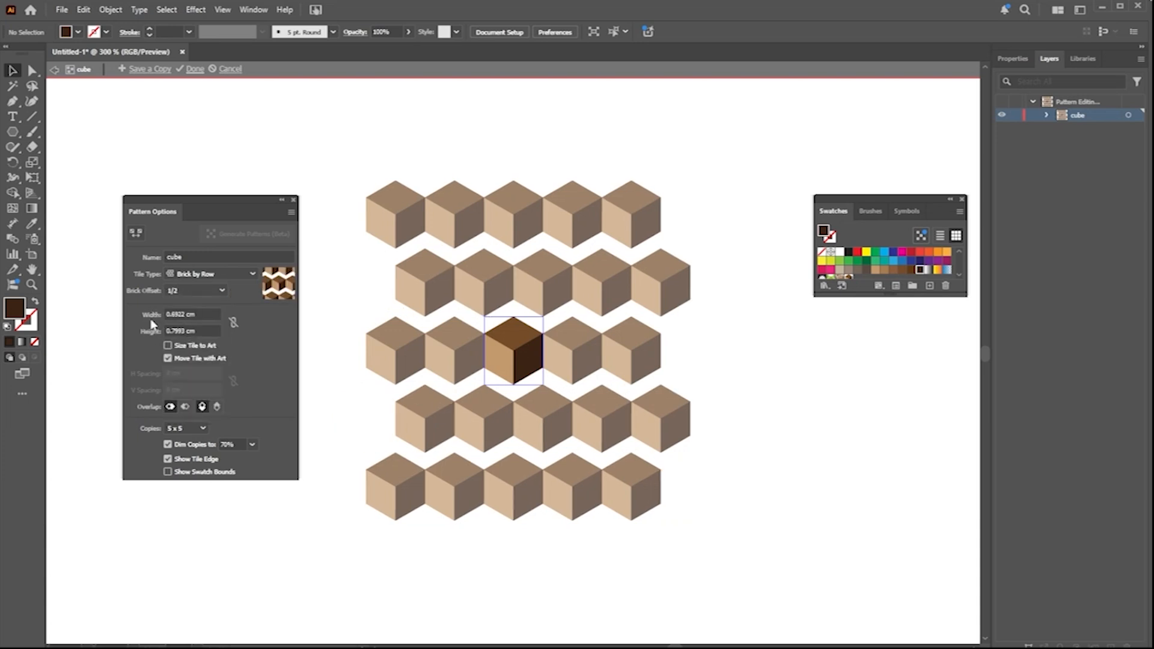
- Set the pattern tile's width to 0.7 cm and its height to 0.6 cm, trying a height of 0.7 cm first
{"action": "left_click", "coordinate": [195, 313]}
{"action": "type", "text": "0.7"}
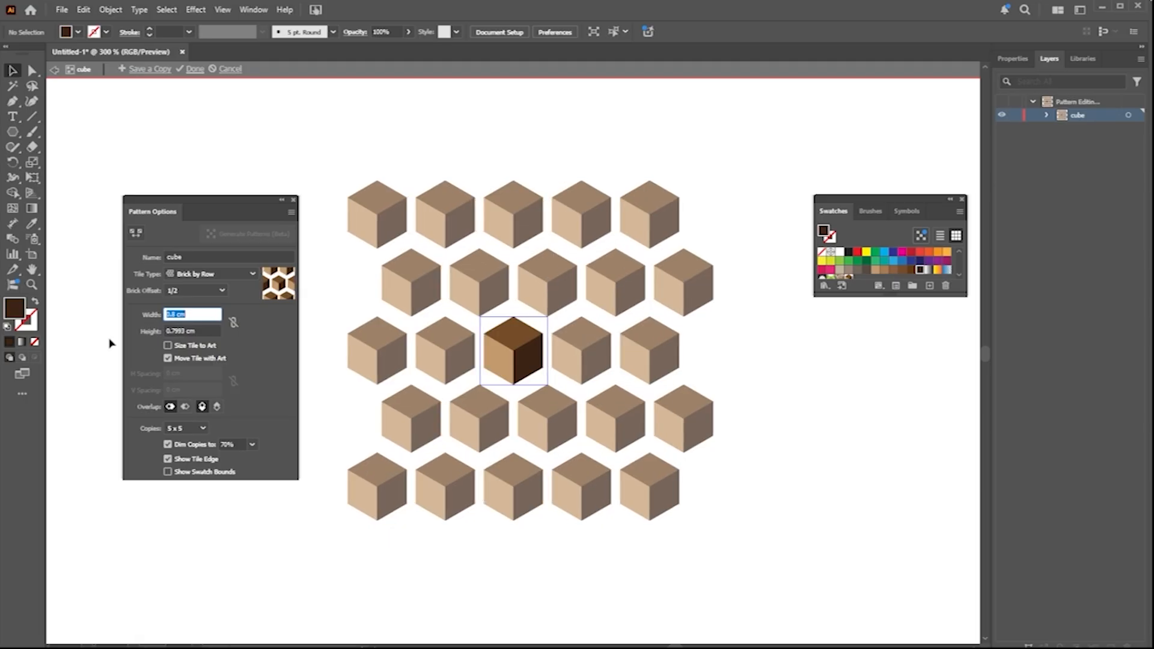
{"action": "key", "text": "Return"}
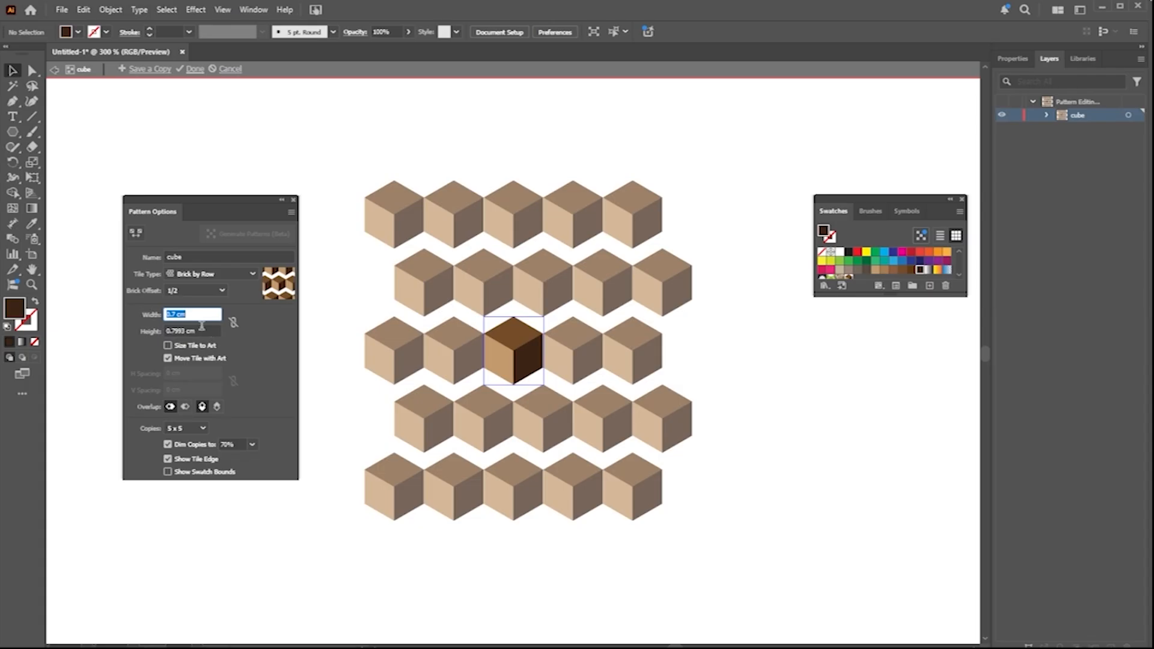
{"action": "key", "text": "Tab"}
{"action": "type", "text": "0.7"}
{"action": "key", "text": "Return"}
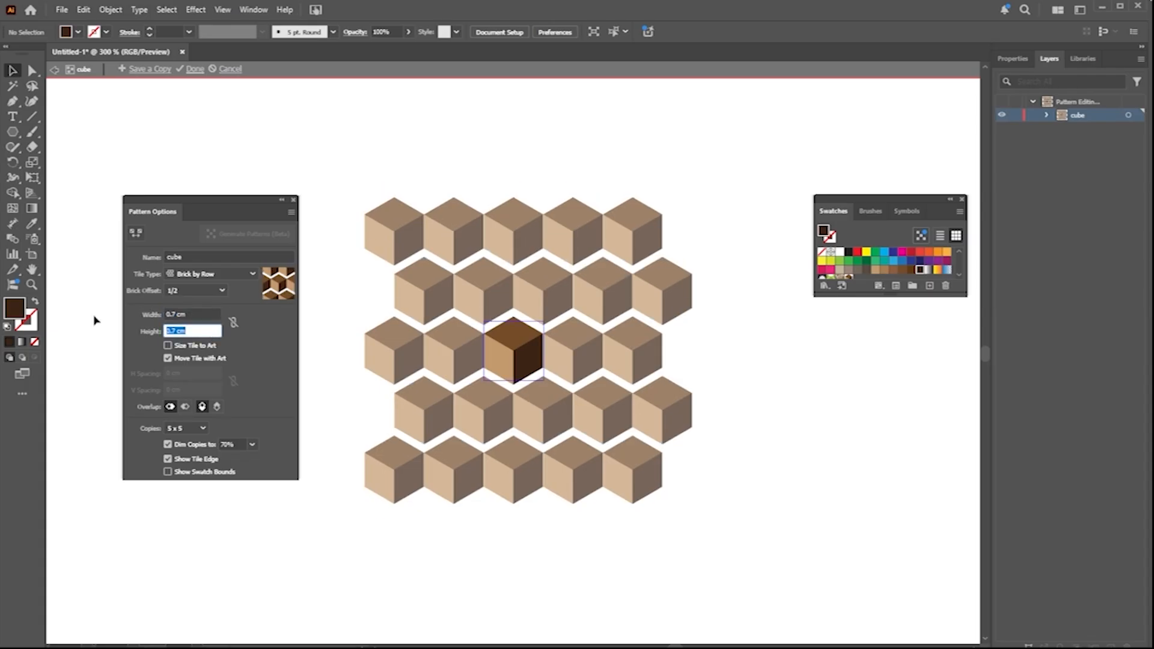
{"action": "type", "text": "0.6"}
{"action": "key", "text": "Return"}
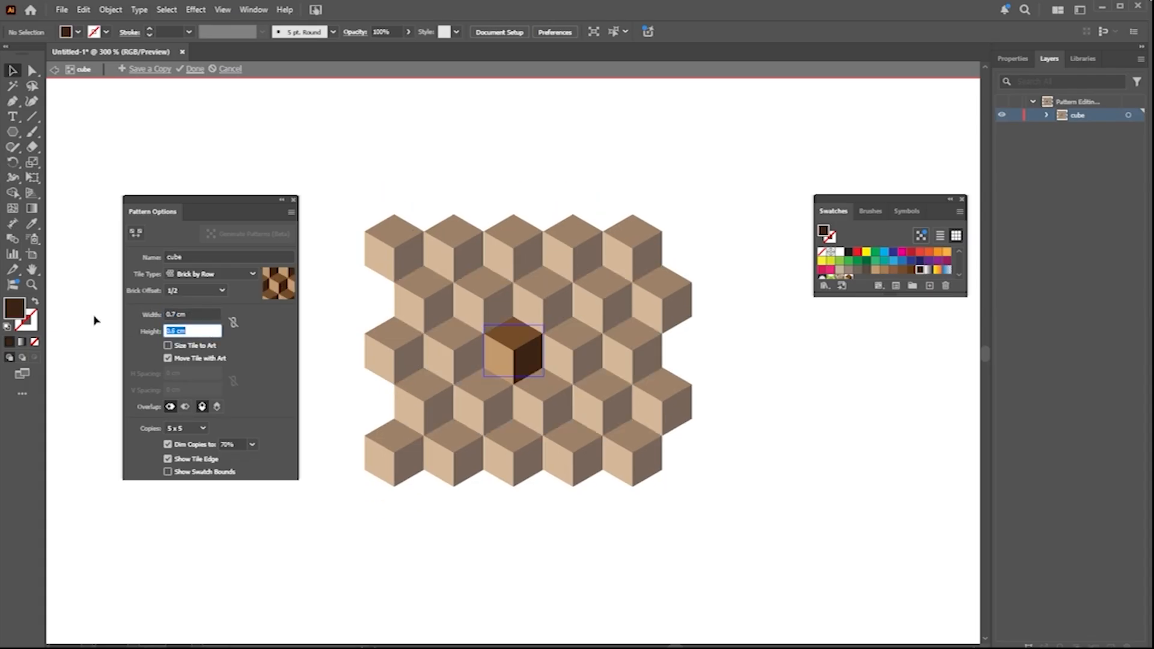
- Try a tile height of 0.7 cm and return it to 0.6 cm, and switch the horizontal overlap order and back
{"action": "key", "text": "Up"}
{"action": "key", "text": "Up"}
{"action": "key", "text": "Up"}
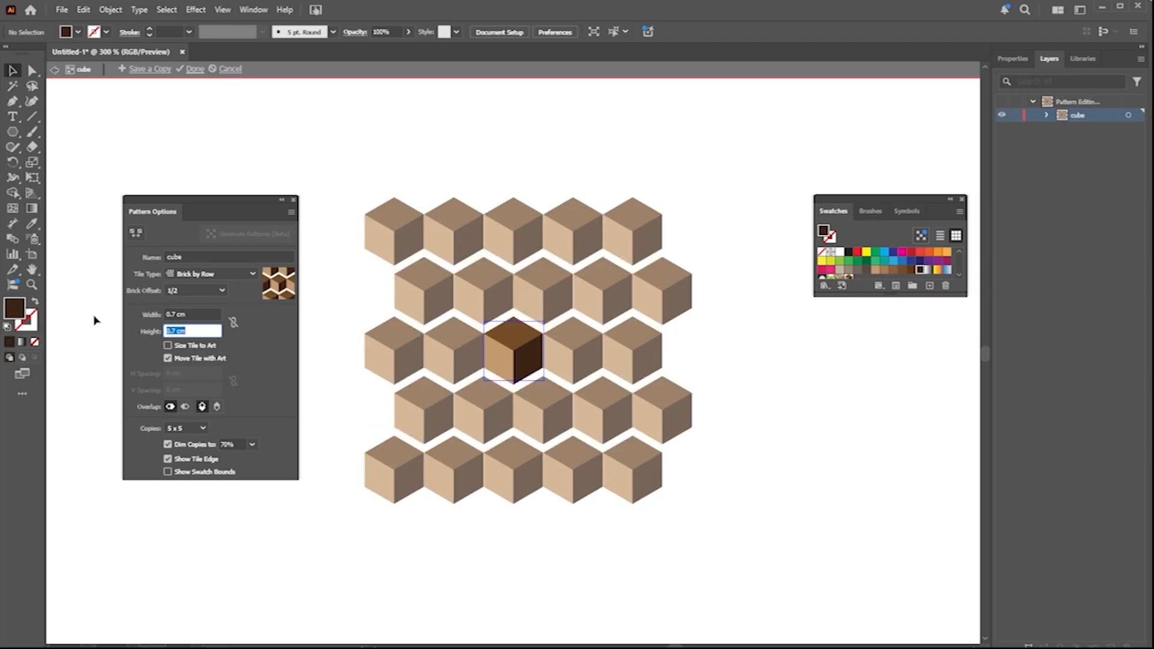
{"action": "key", "text": "Down"}
{"action": "key", "text": "Down"}
{"action": "key", "text": "Down"}
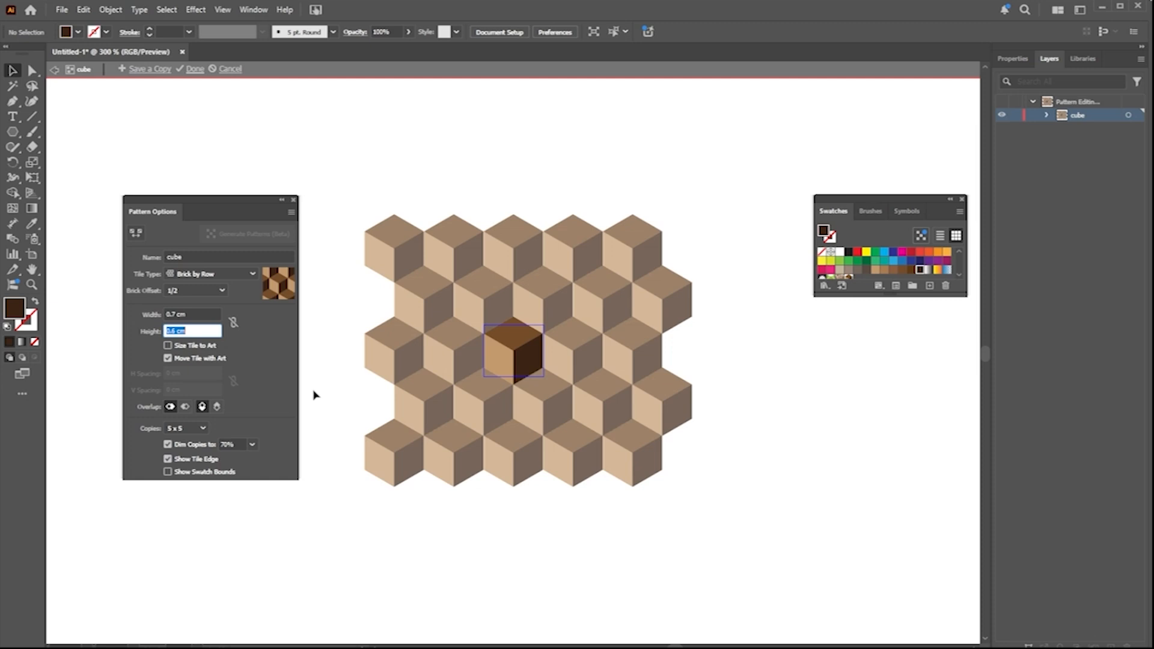
{"action": "left_click", "coordinate": [185, 407]}
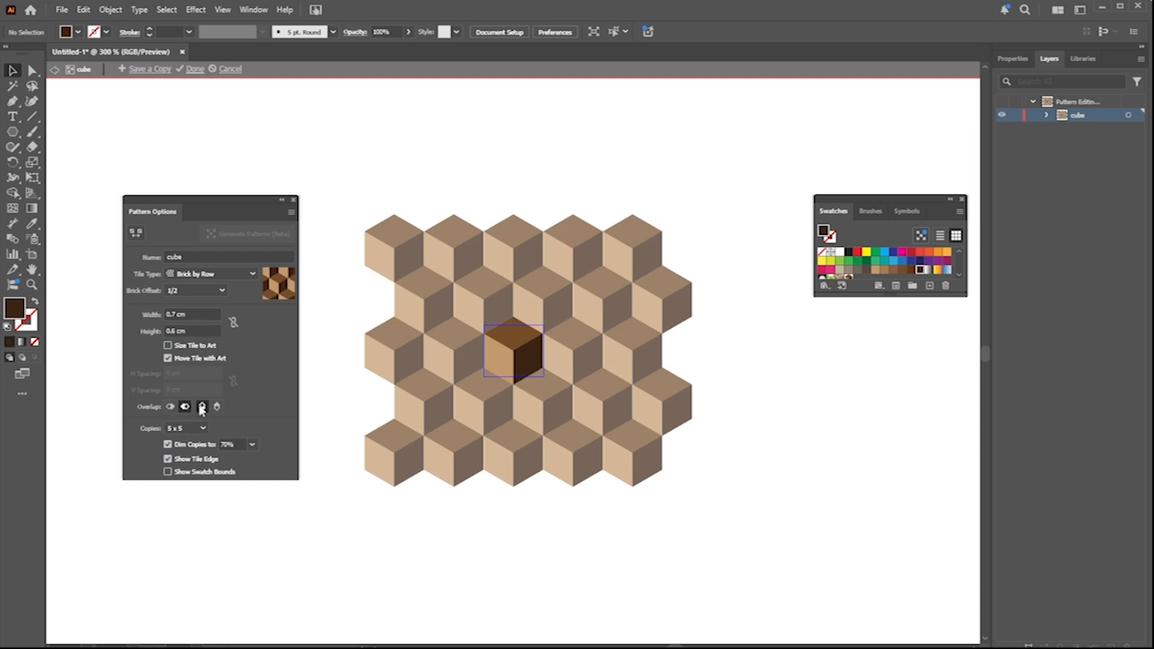
{"action": "left_click", "coordinate": [168, 408]}
- Set the number of pattern copies in the preview to 7 x 7
{"action": "left_click", "coordinate": [186, 427]}
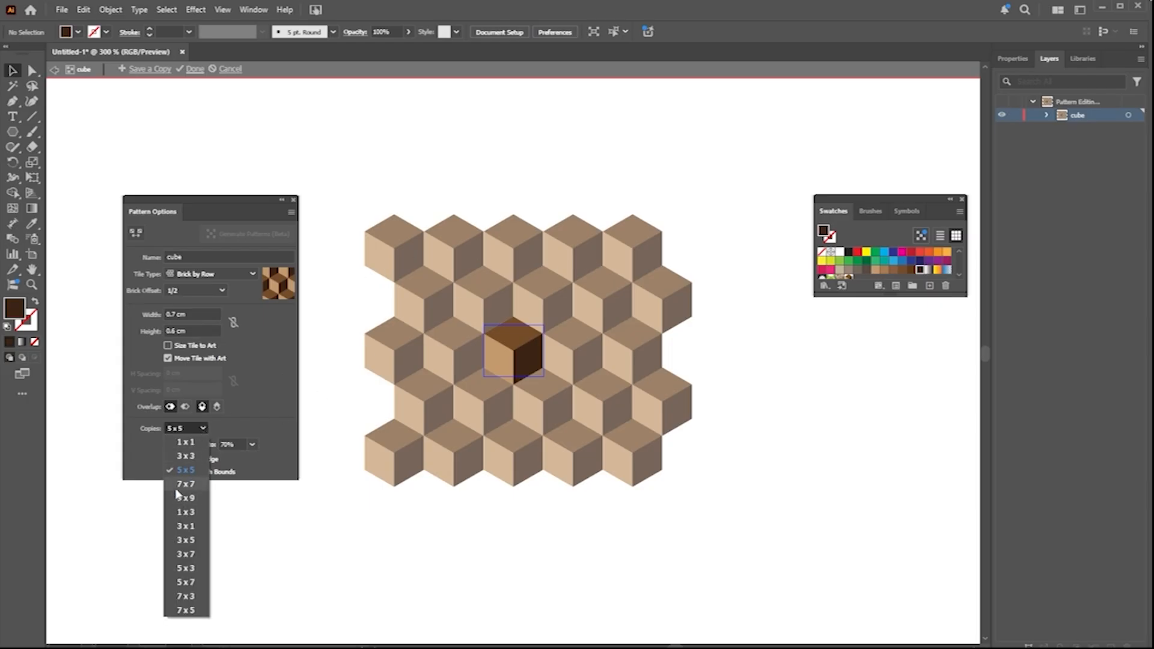
{"action": "left_click", "coordinate": [176, 485]}
{"action": "left_click", "coordinate": [199, 430]}
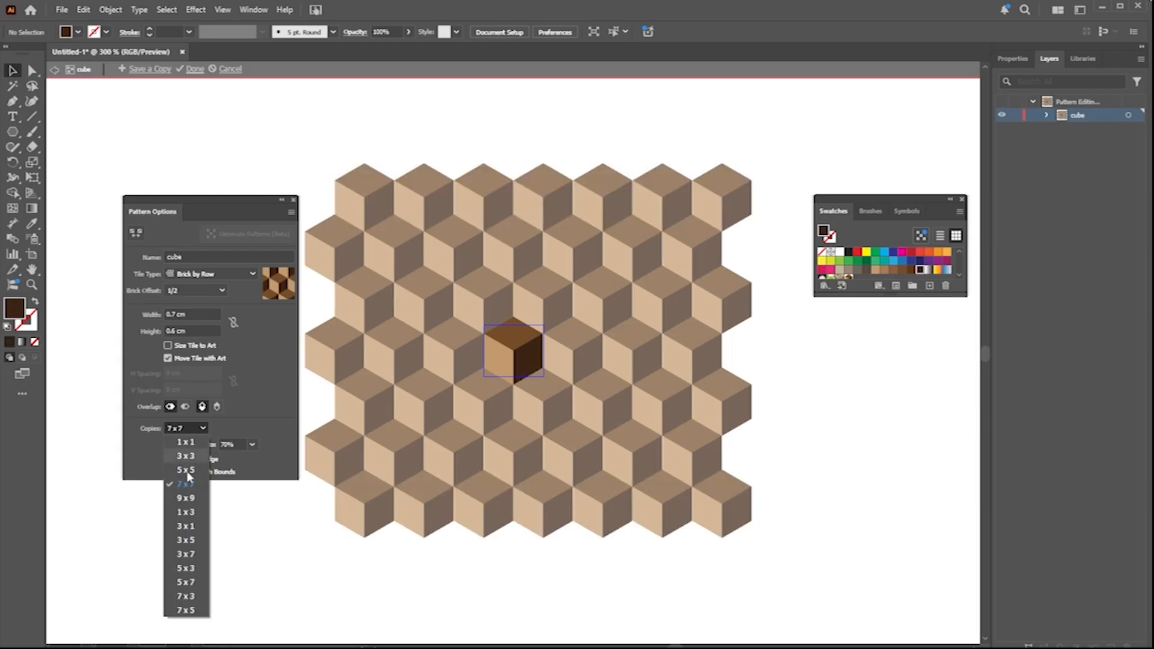
{"action": "left_click", "coordinate": [271, 427]}
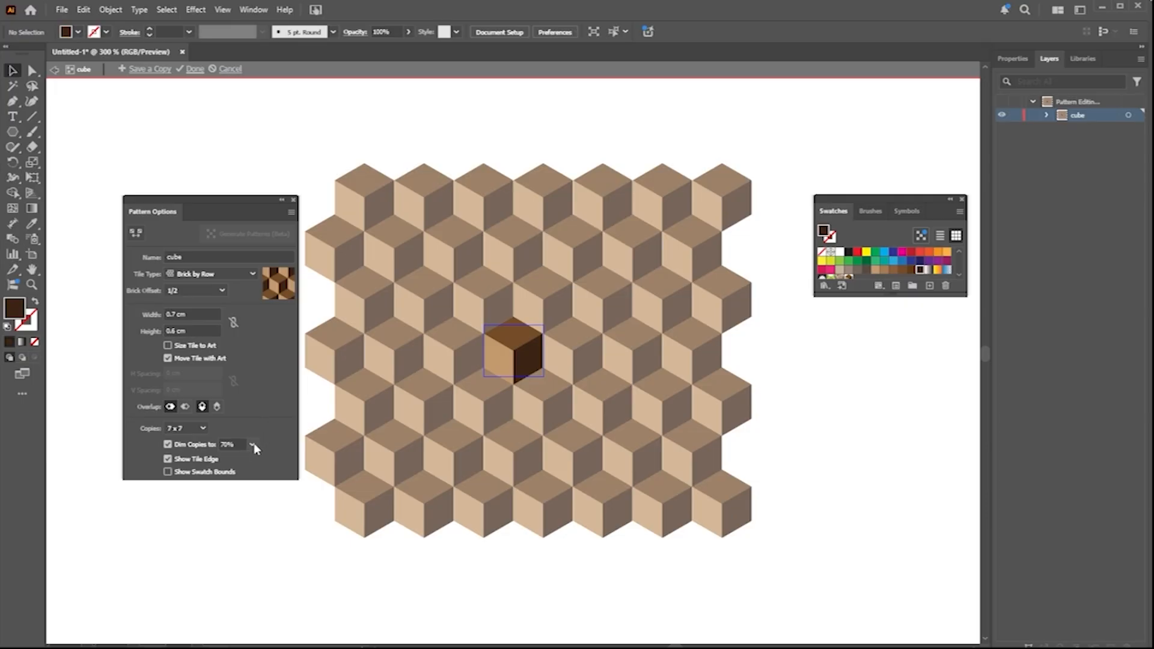
- Try dimming the pattern copies to 100% and 70%, and set the dimming to 80%
{"action": "left_click", "coordinate": [252, 445]}
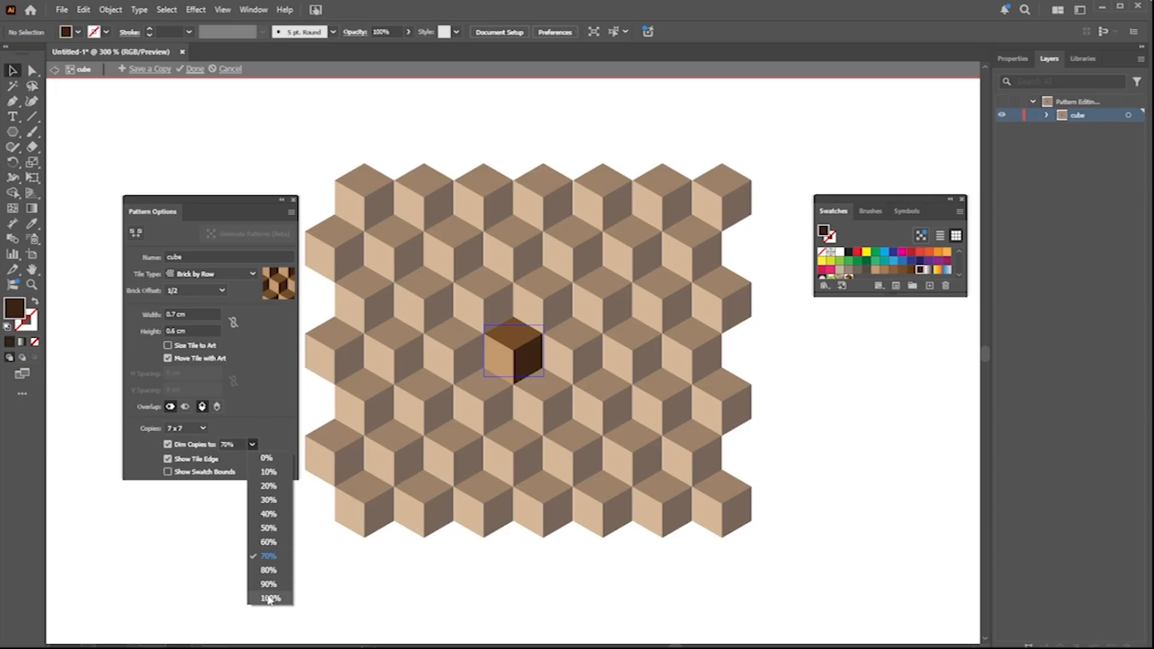
{"action": "left_click", "coordinate": [268, 598]}
{"action": "left_click", "coordinate": [252, 445]}
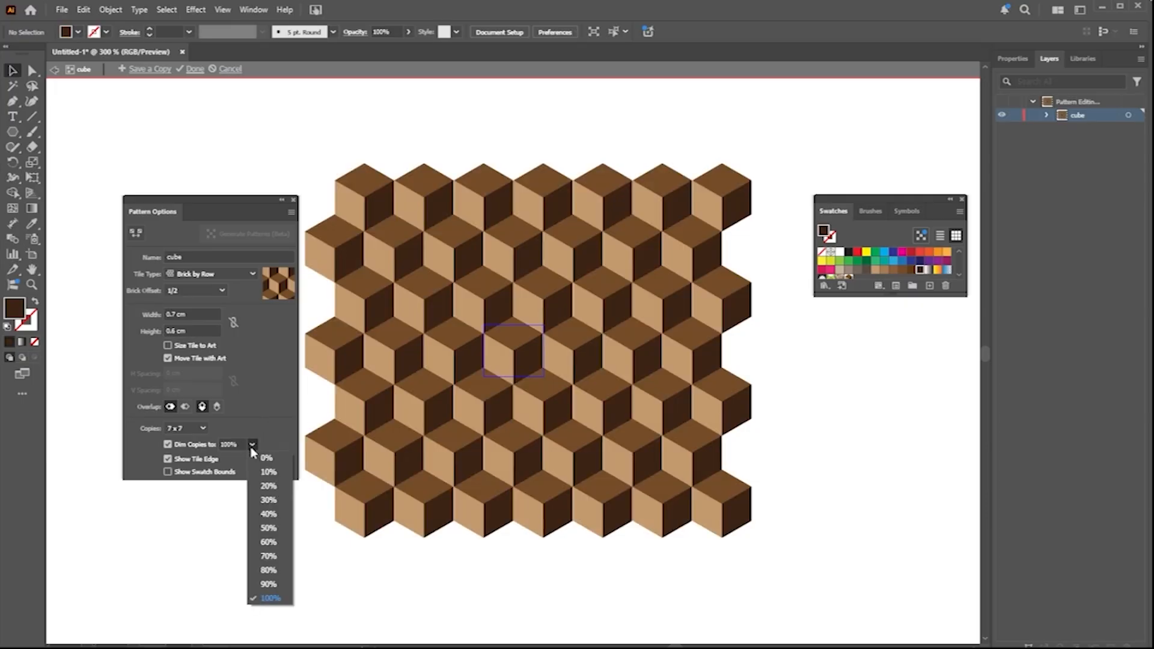
{"action": "left_click", "coordinate": [274, 559]}
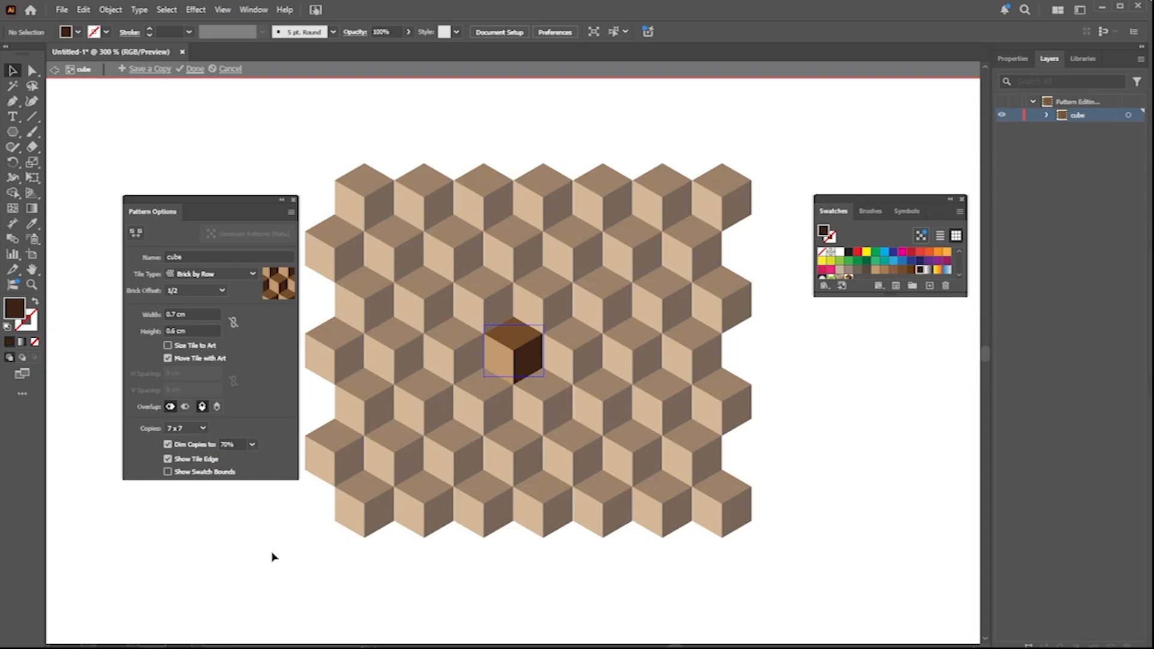
{"action": "left_click", "coordinate": [251, 443]}
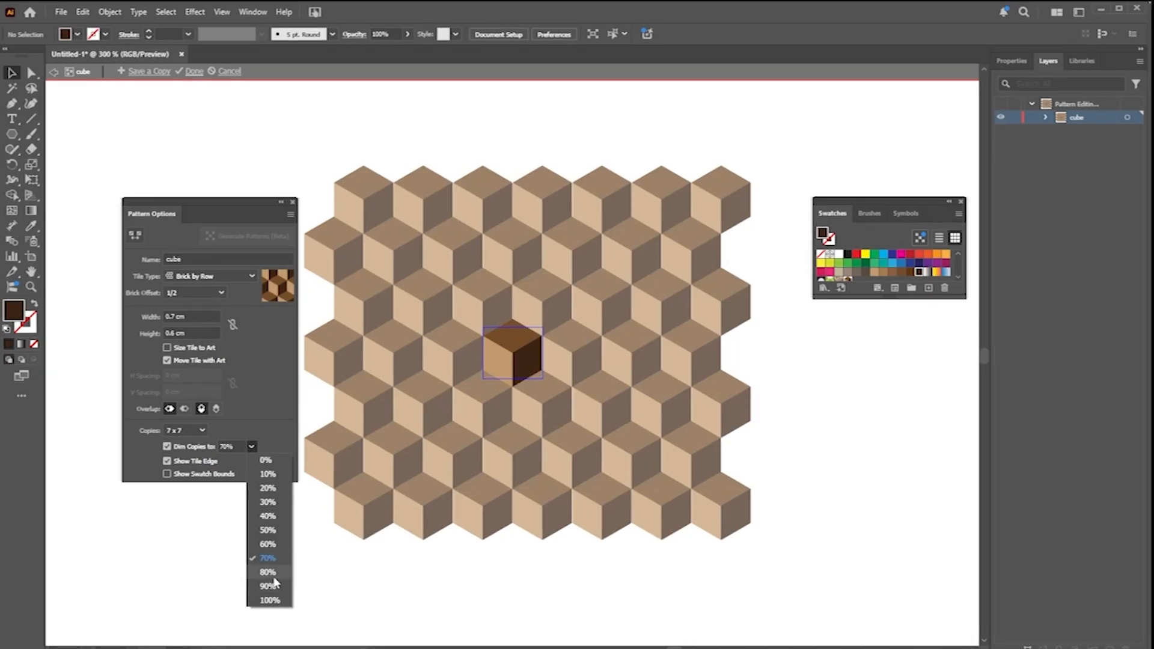
{"action": "left_click", "coordinate": [270, 570]}
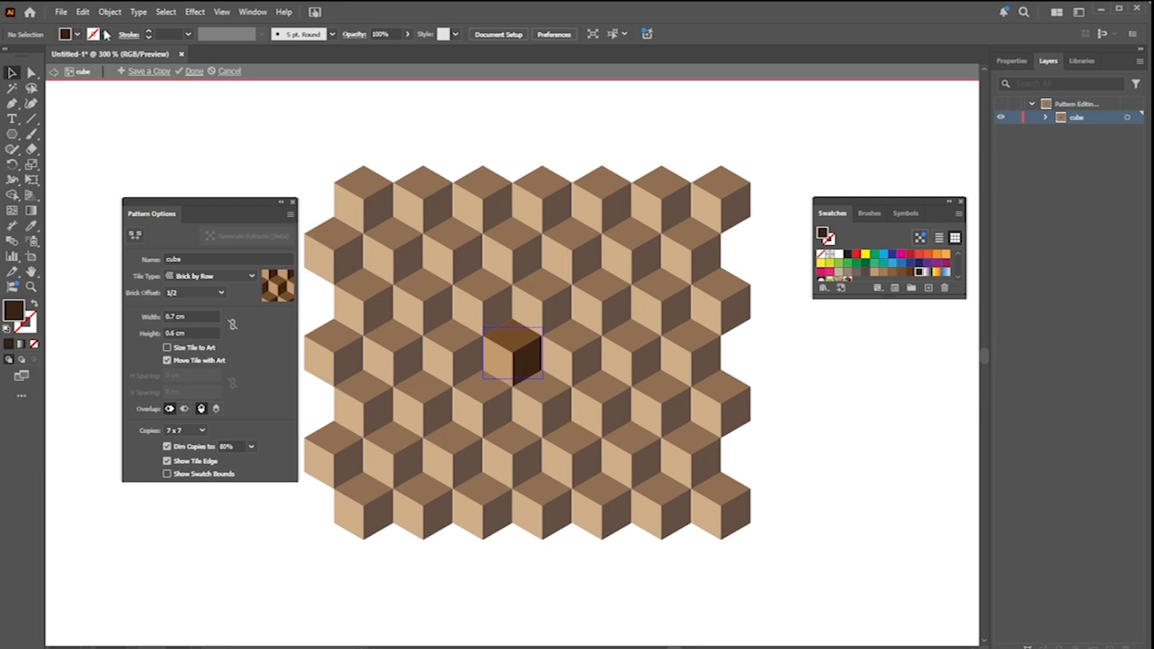
- Save a copy of the pattern under the name cube1, accept the notice, and finish editing the pattern
{"action": "left_click", "coordinate": [77, 34]}
{"action": "left_click", "coordinate": [149, 71]}
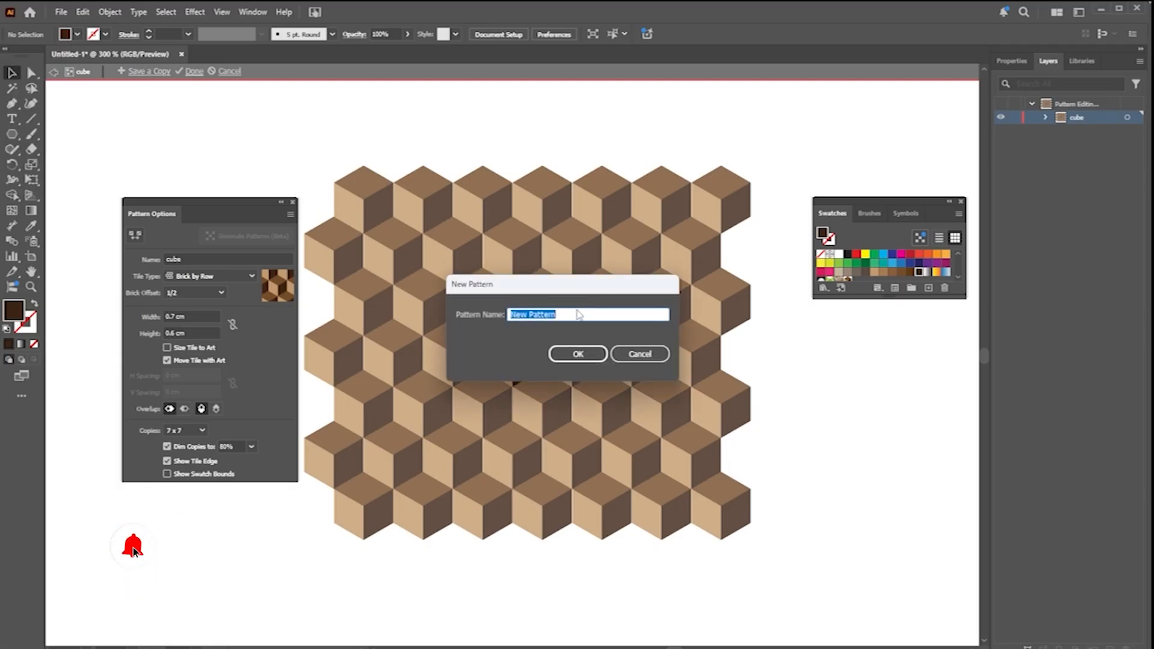
{"action": "type", "text": "cube"}
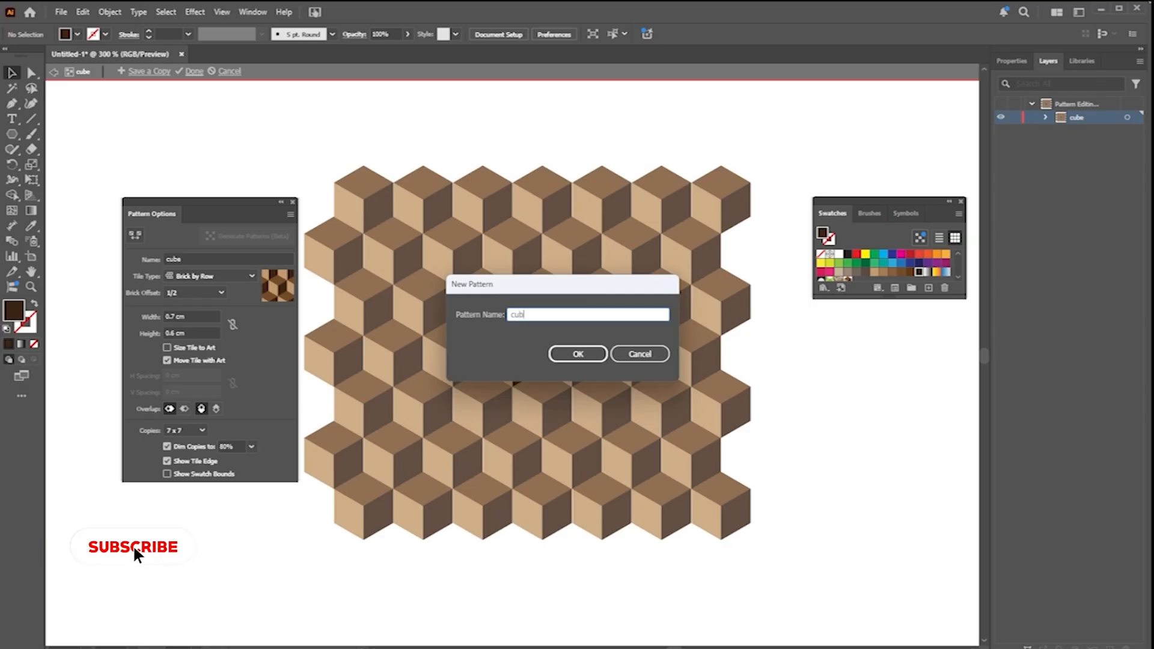
{"action": "left_click", "coordinate": [576, 354]}
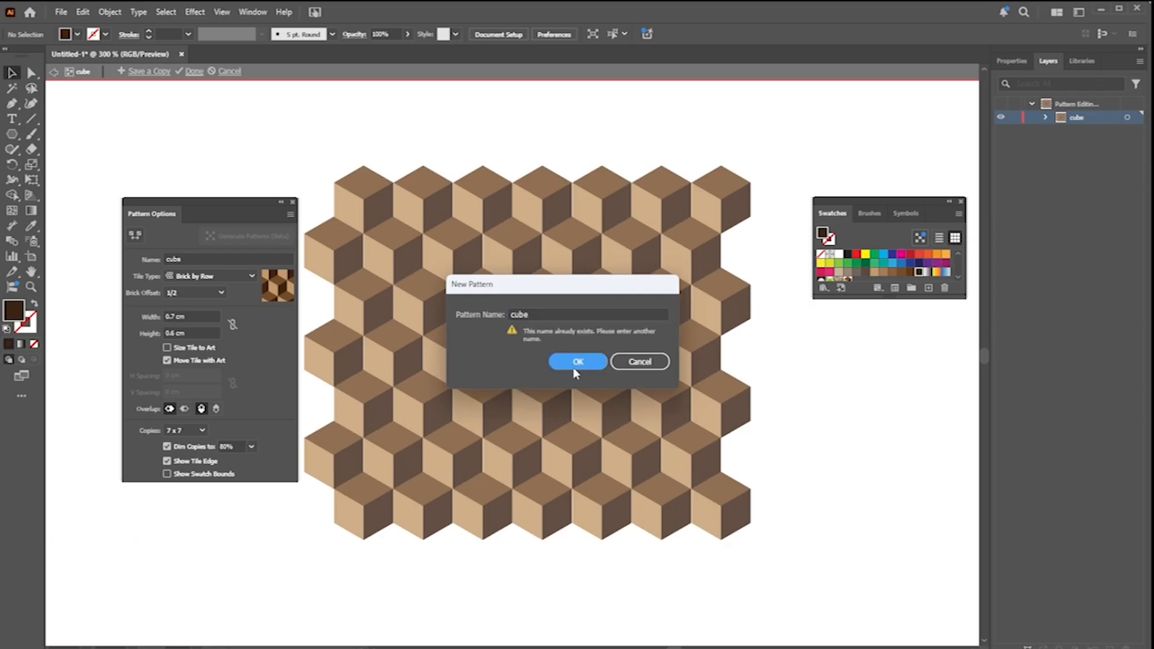
{"action": "left_click", "coordinate": [535, 315]}
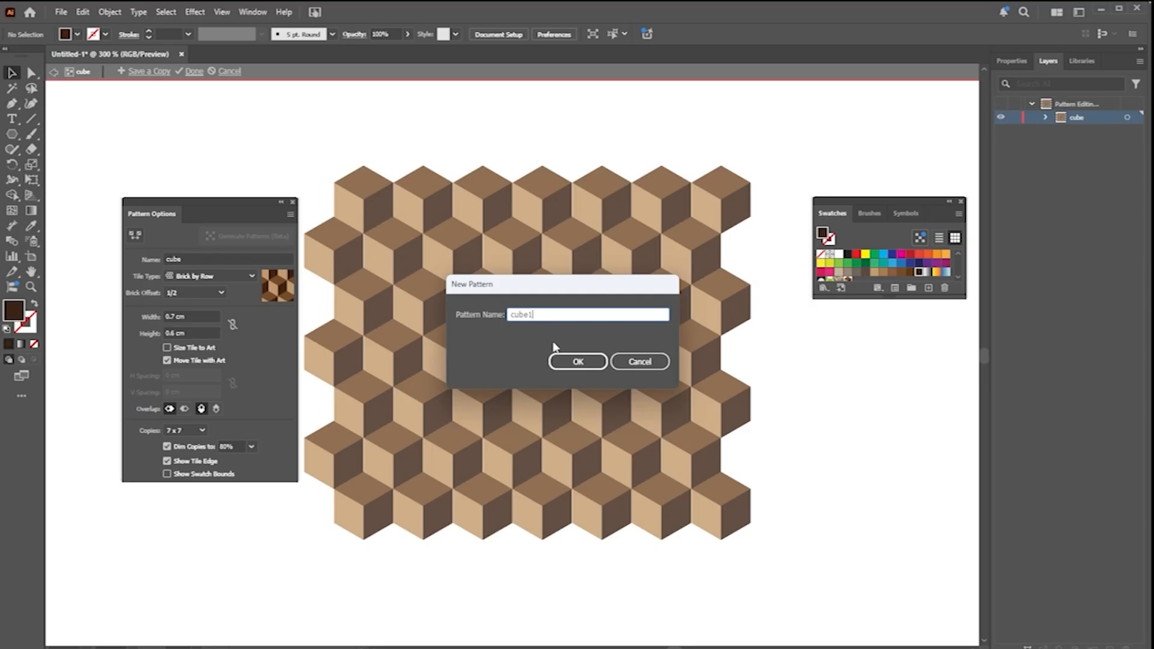
{"action": "left_click", "coordinate": [580, 362]}
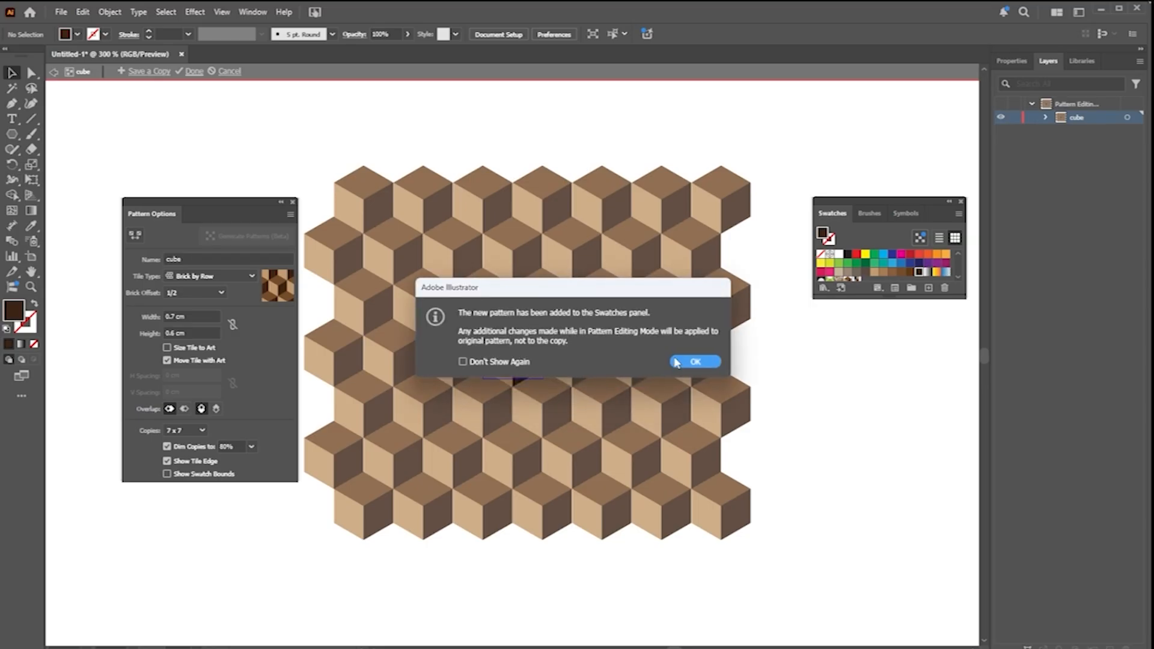
{"action": "left_click", "coordinate": [676, 362]}
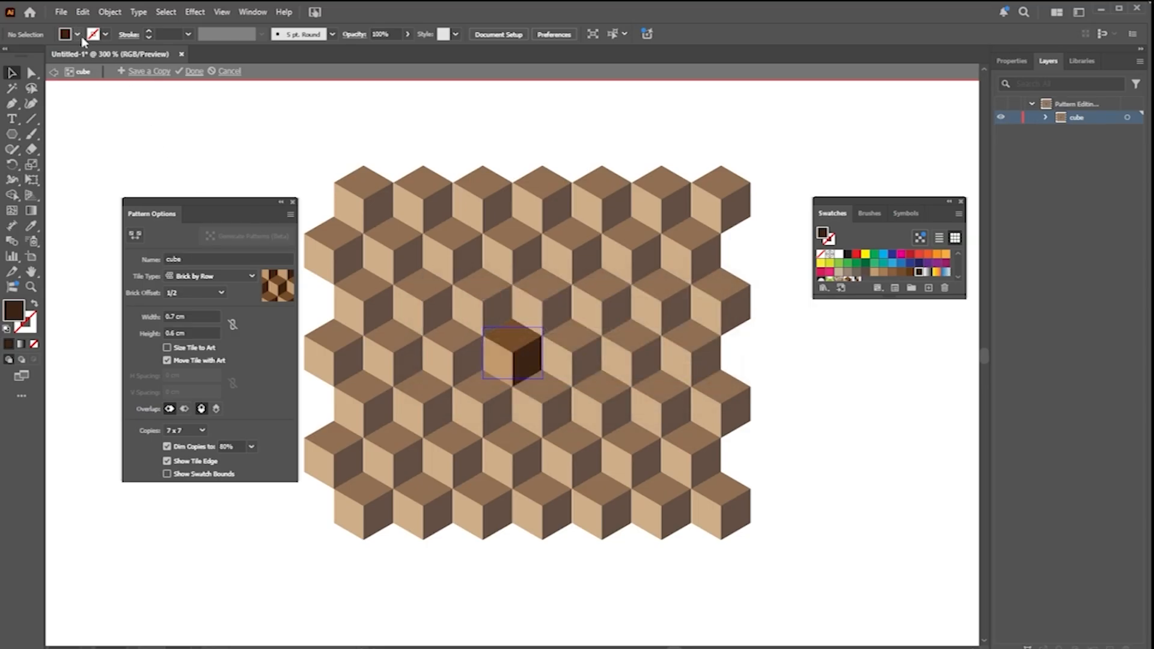
{"action": "left_click", "coordinate": [193, 71]}
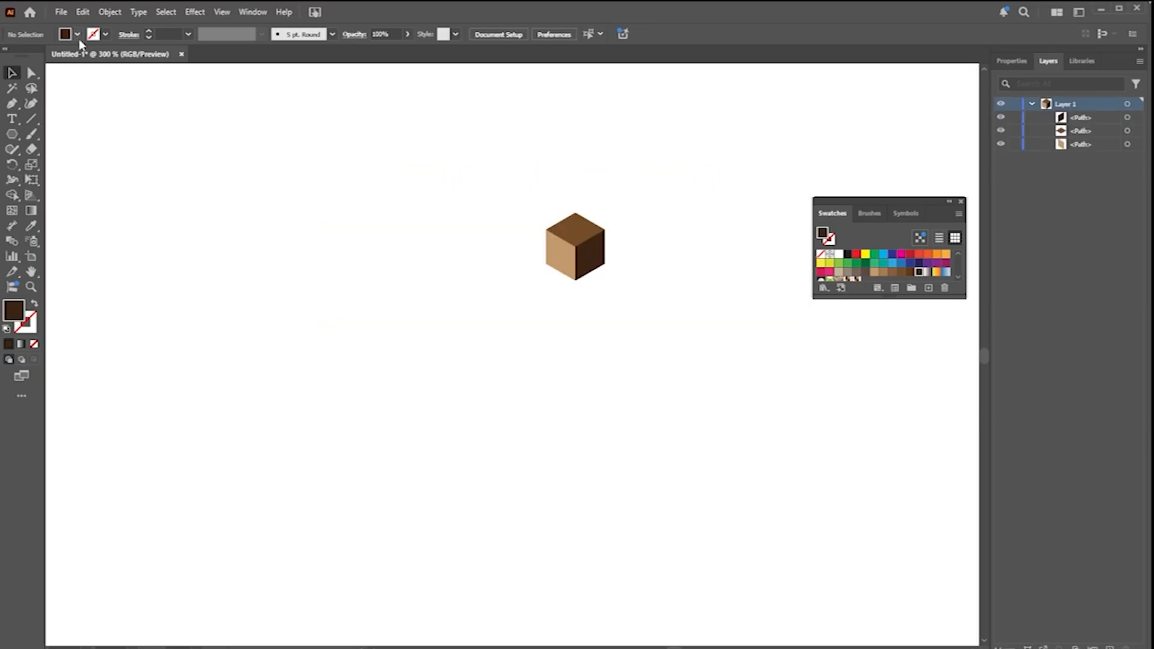
- Delete the three paths of the original cube from the artboard
{"action": "left_click", "coordinate": [78, 35]}
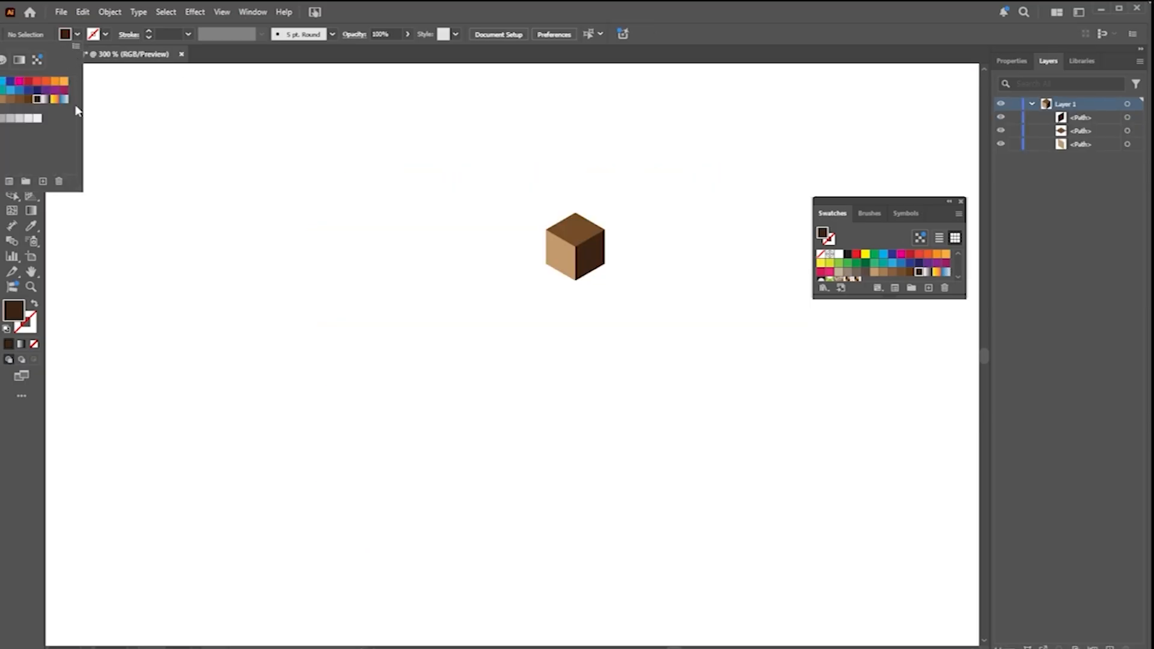
{"action": "left_click", "coordinate": [340, 243]}
{"action": "scroll", "coordinate": [403, 299], "scroll_direction": "down", "scroll_amount": 3}
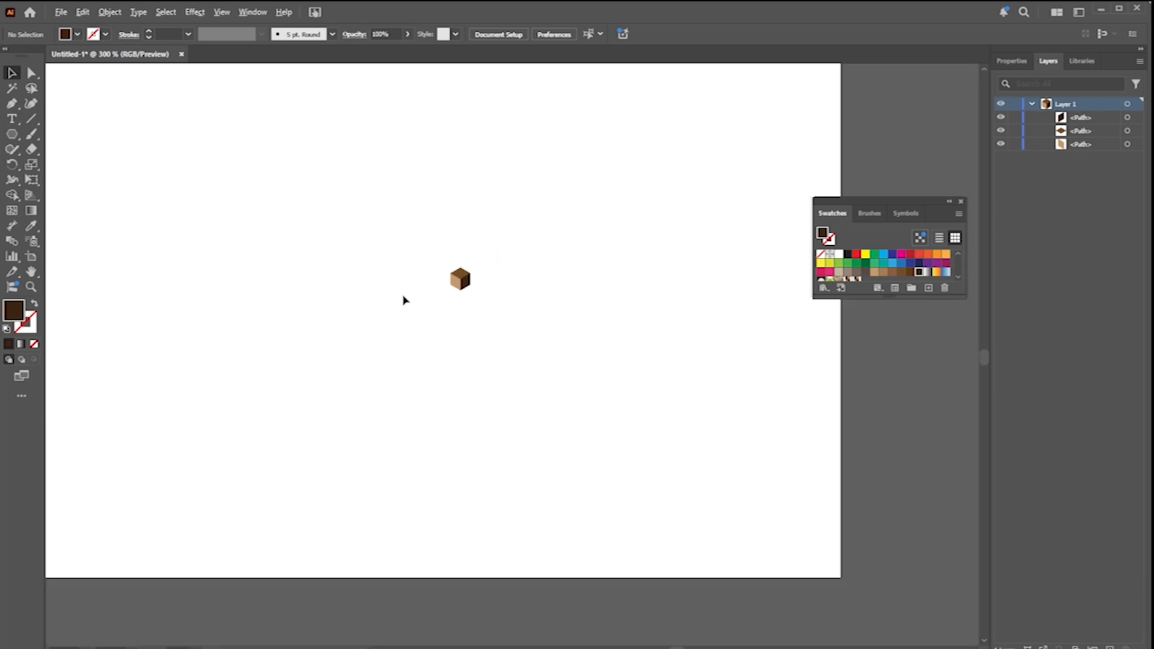
{"action": "left_click_drag", "start_coordinate": [515, 247], "coordinate": [411, 317]}
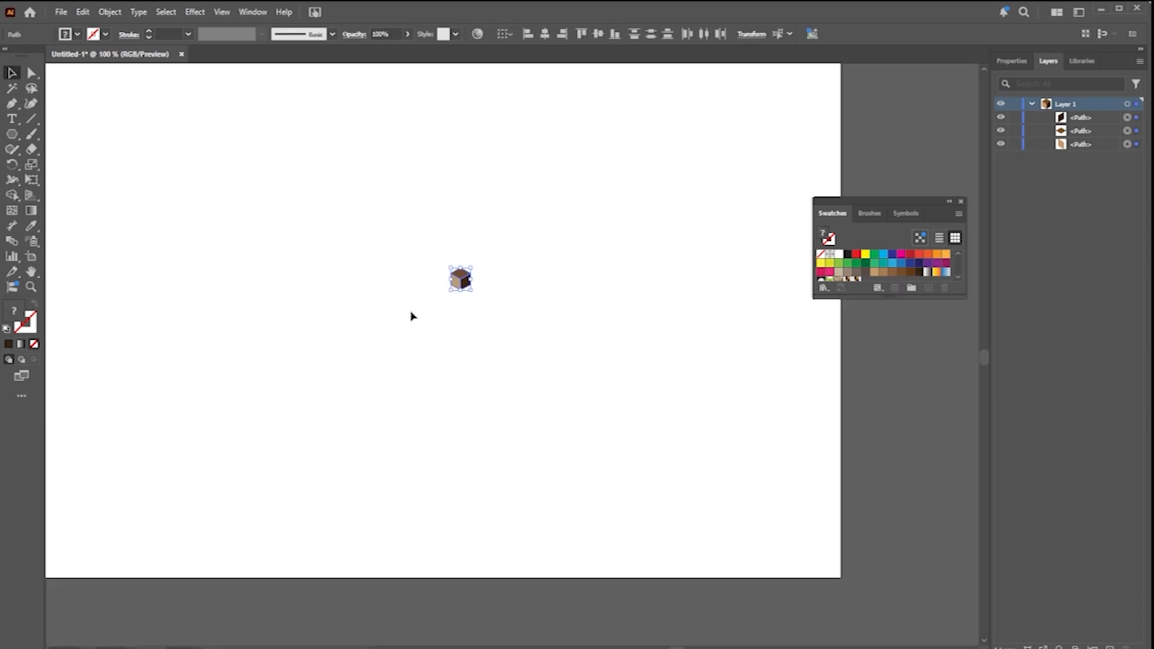
{"action": "key", "text": "Delete"}
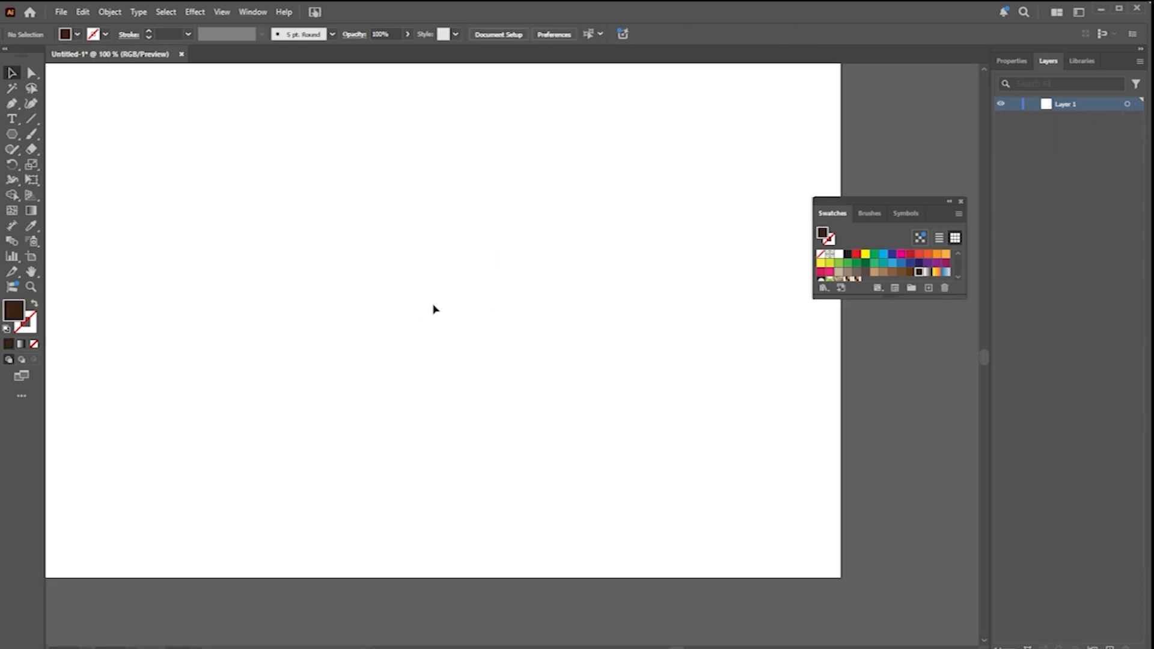
- Draw a rectangle about 29.9 × 21 cm that covers the whole artboard
{"action": "scroll", "coordinate": [452, 308], "scroll_direction": "down", "scroll_amount": 3}
{"action": "scroll", "coordinate": [452, 308], "scroll_direction": "up", "scroll_amount": 1}
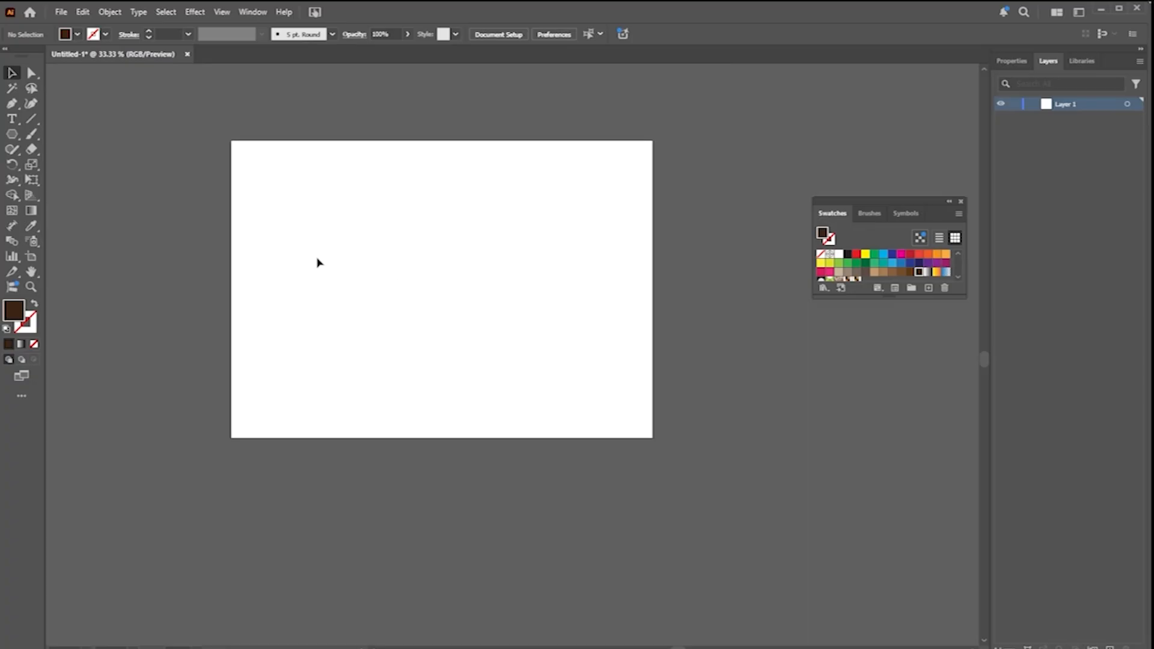
{"action": "left_click_drag", "start_coordinate": [19, 133], "coordinate": [60, 132]}
{"action": "left_click_drag", "start_coordinate": [231, 141], "coordinate": [651, 438]}
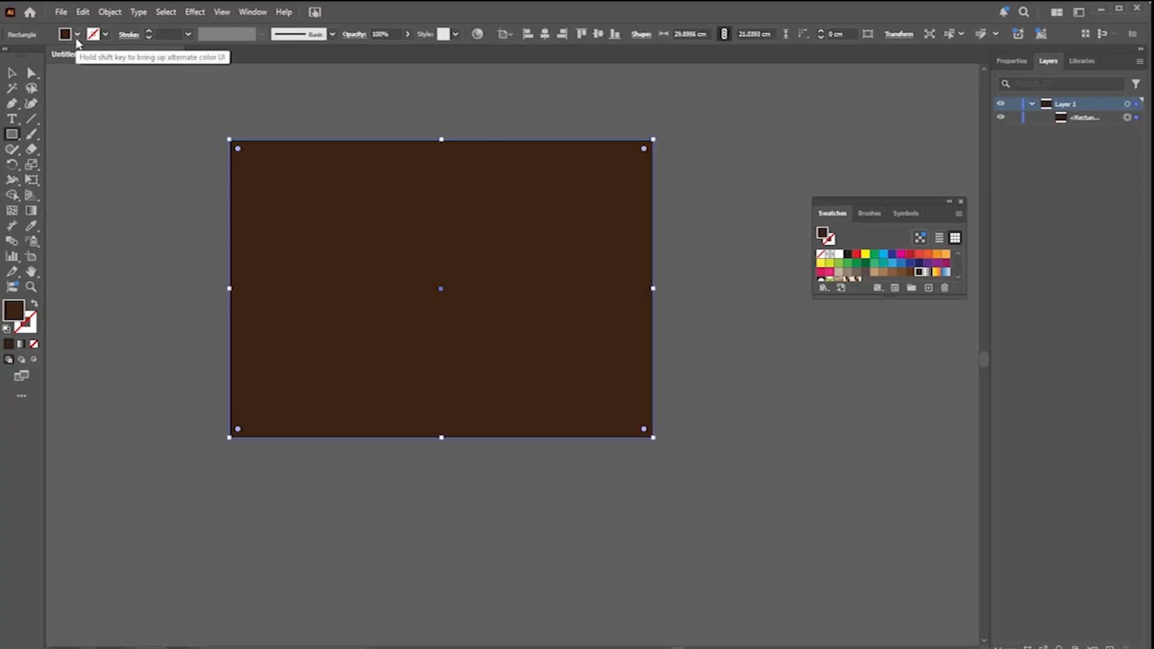
- Fill the artboard-sized rectangle with the cube pattern swatch
{"action": "left_click", "coordinate": [77, 37]}
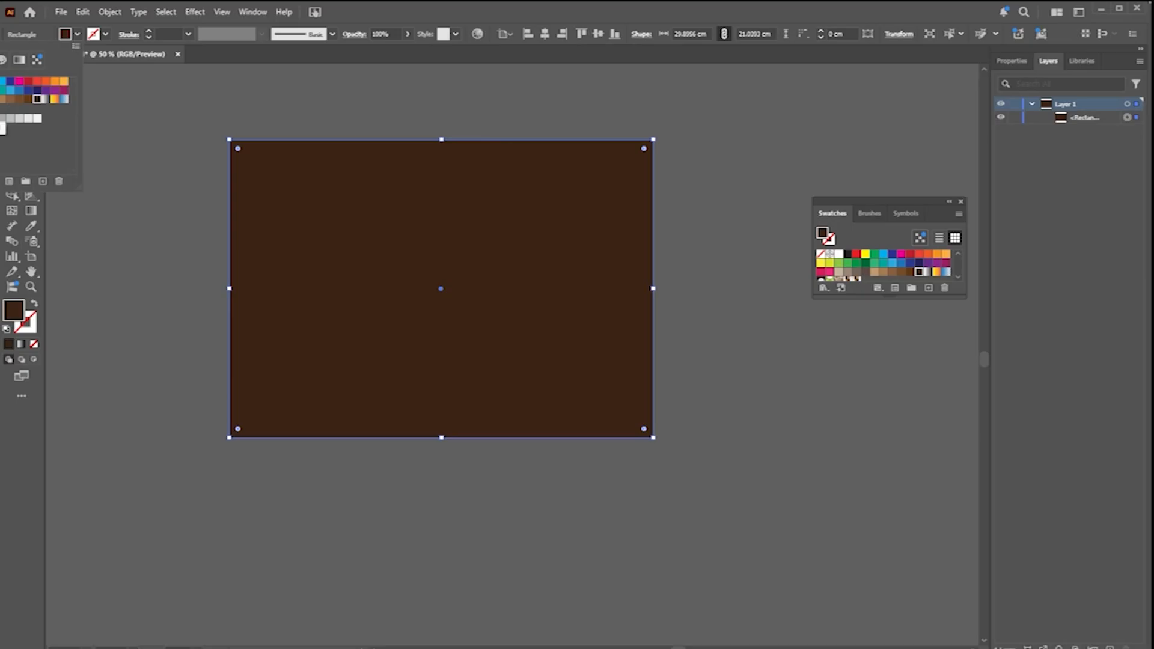
{"action": "left_click", "coordinate": [1, 108]}
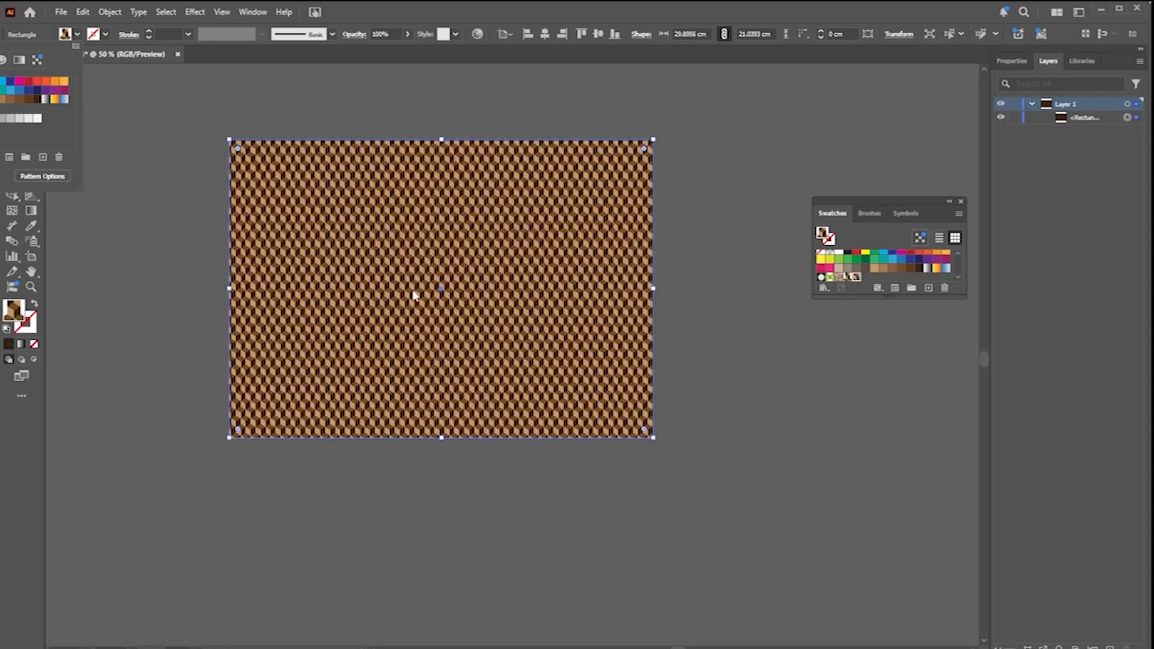
{"action": "left_click", "coordinate": [153, 172]}
{"action": "scroll", "coordinate": [436, 327], "scroll_direction": "up", "scroll_amount": 2}
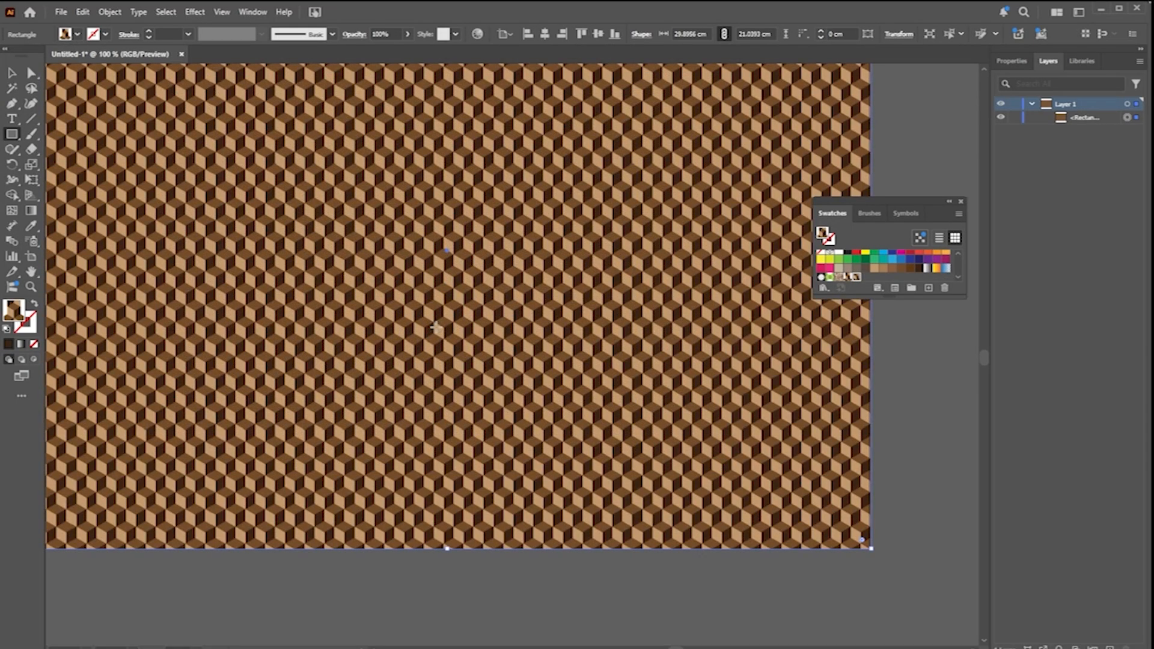
- Draw a tilted, pattern-filled hexagon about 16.8 cm wide in the empty area left of the artboard
{"action": "scroll", "coordinate": [439, 328], "scroll_direction": "down", "scroll_amount": 1}
{"action": "left_click_drag", "start_coordinate": [366, 309], "coordinate": [677, 344]}
{"action": "left_click", "coordinate": [11, 134]}
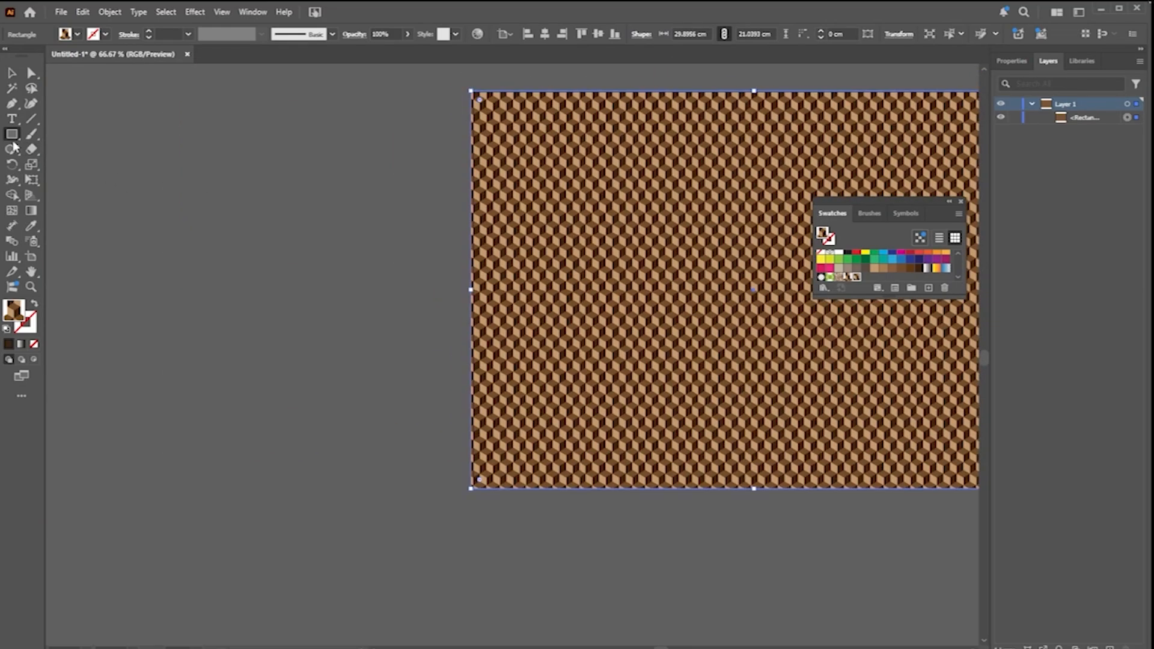
{"action": "left_click", "coordinate": [66, 180]}
{"action": "left_click_drag", "start_coordinate": [148, 151], "coordinate": [224, 293]}
{"action": "left_click_drag", "start_coordinate": [192, 252], "coordinate": [424, 319]}
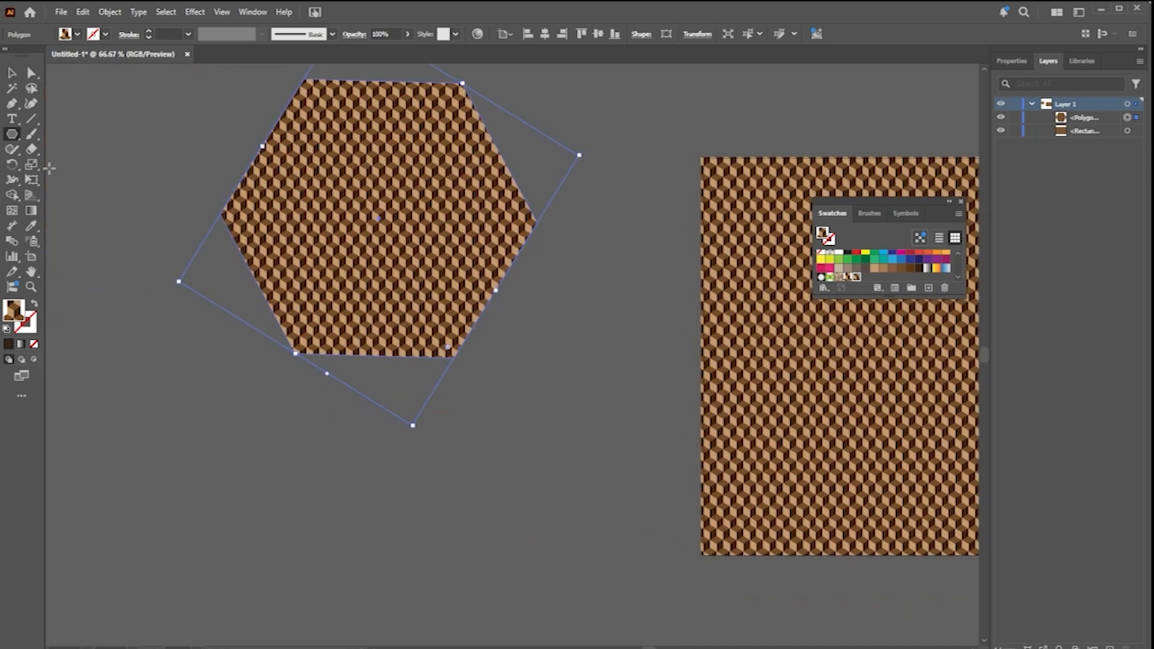
- Fill the hexagon with solid red and draw a red circle about 13.5 cm in diameter below it
{"action": "left_click", "coordinate": [11, 134]}
{"action": "left_click", "coordinate": [44, 165]}
{"action": "left_click", "coordinate": [77, 34]}
{"action": "left_click", "coordinate": [23, 83]}
{"action": "left_click_drag", "start_coordinate": [384, 364], "coordinate": [419, 321]}
{"action": "left_click_drag", "start_coordinate": [312, 379], "coordinate": [569, 571]}
- Fill the red circle with the cube pattern swatch
{"action": "left_click", "coordinate": [77, 35]}
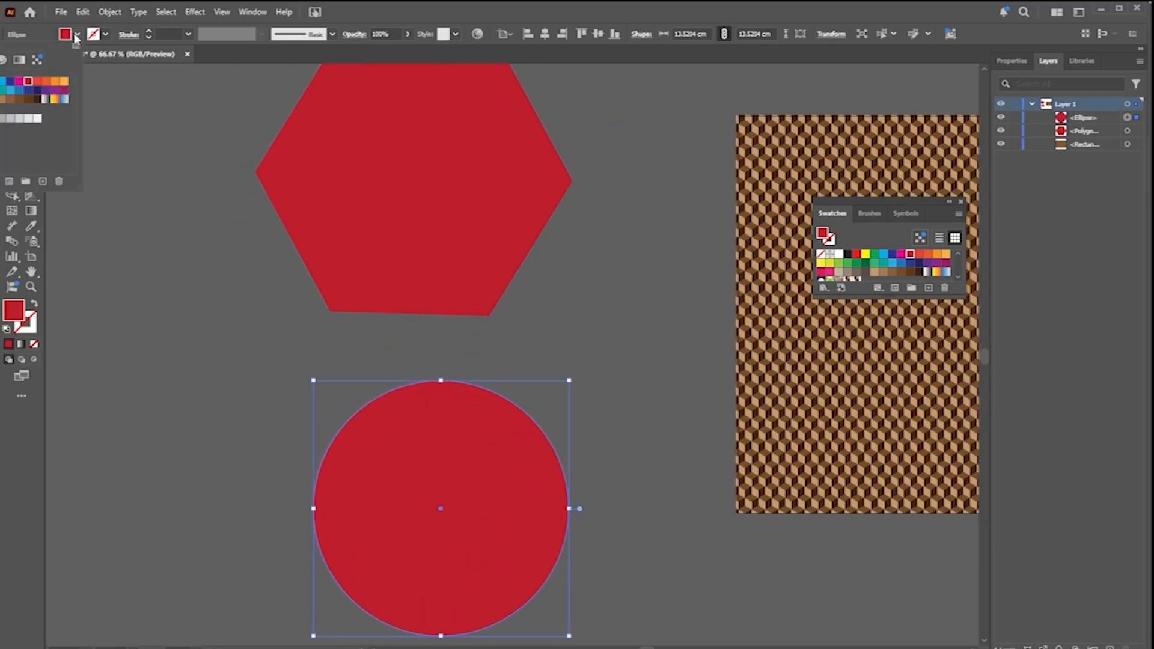
{"action": "left_click", "coordinate": [2, 127]}
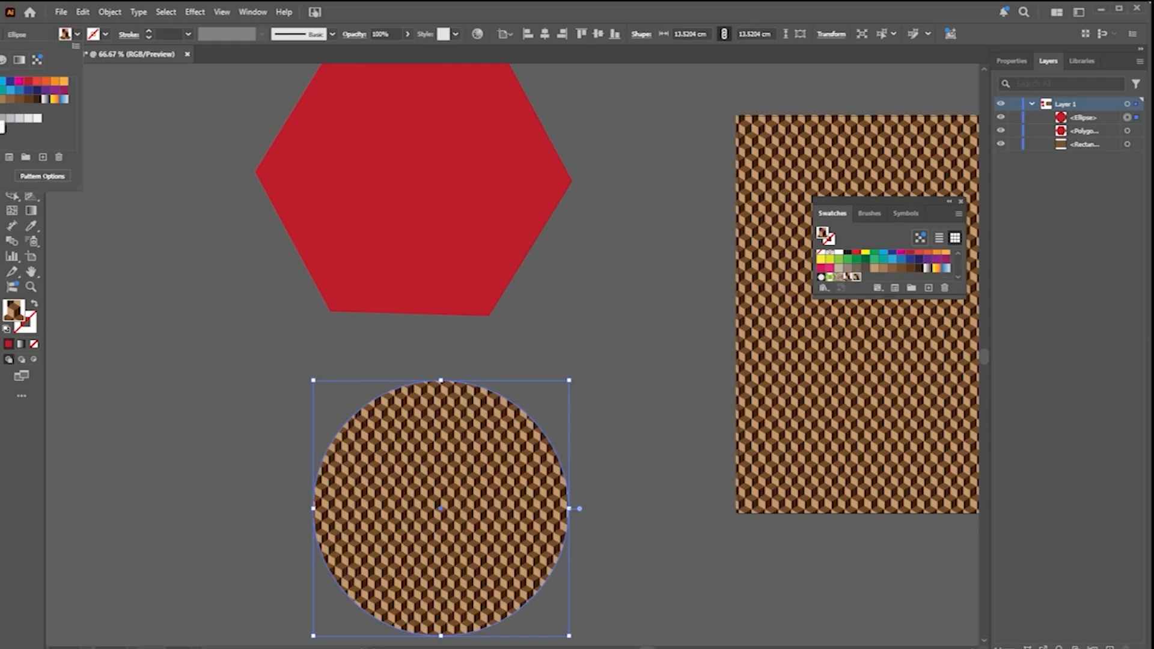
{"action": "left_click", "coordinate": [210, 226]}
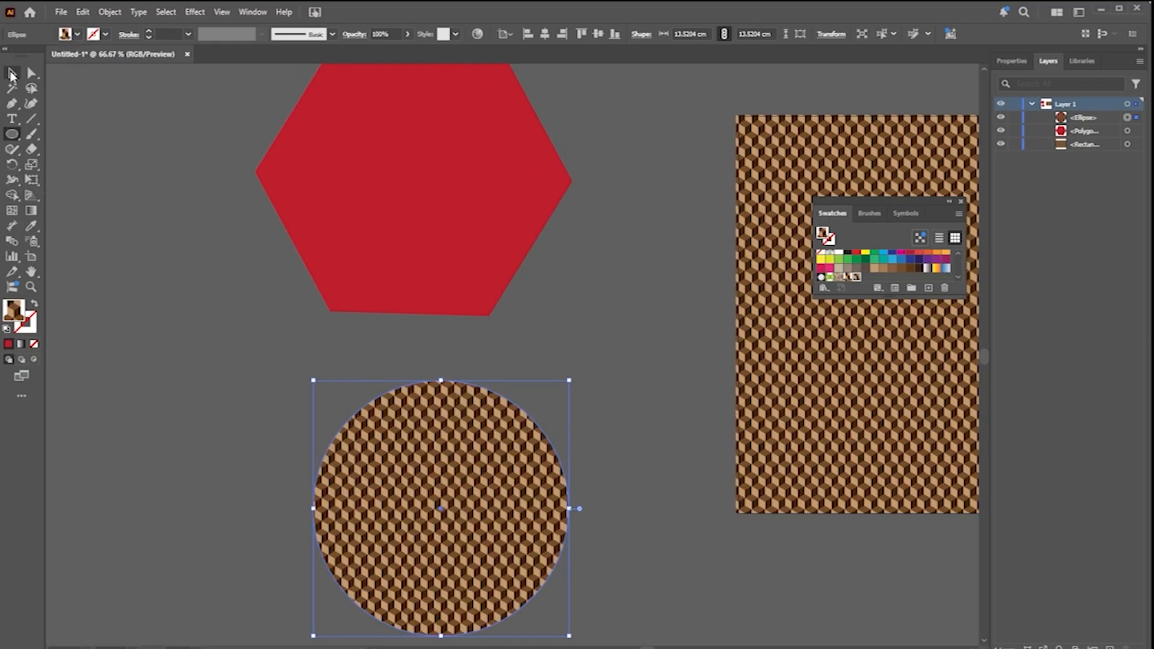
- Fill the red hexagon with the cube pattern swatch
{"action": "left_click", "coordinate": [259, 154]}
{"action": "left_click", "coordinate": [278, 167]}
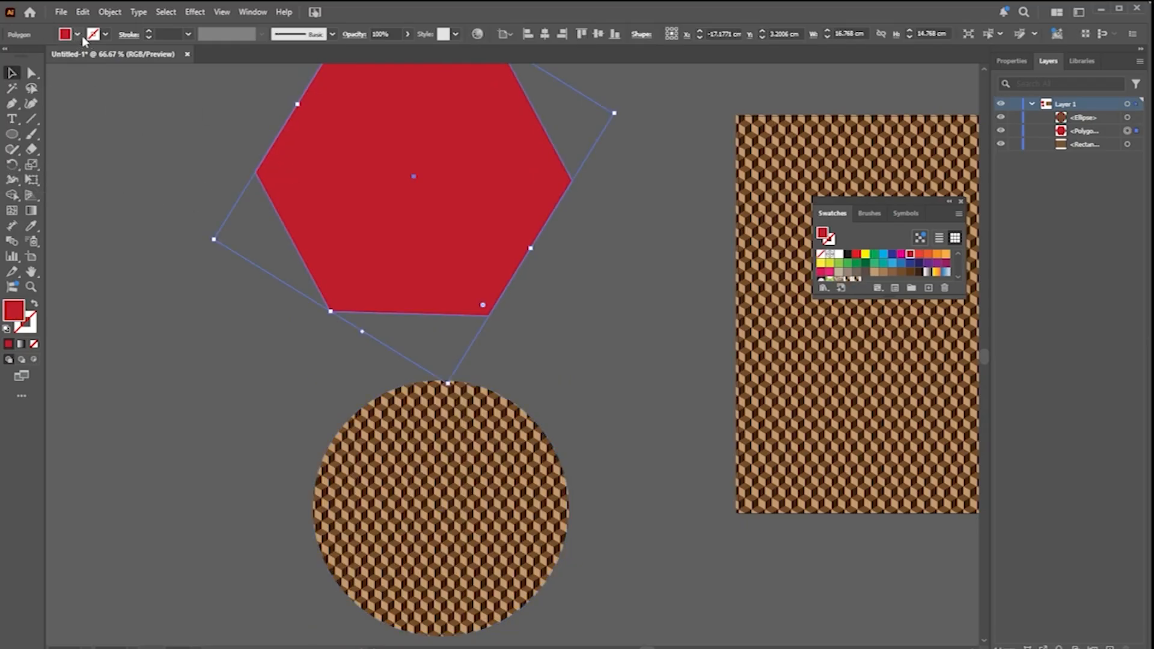
{"action": "left_click", "coordinate": [77, 34]}
{"action": "left_click", "coordinate": [0, 108]}
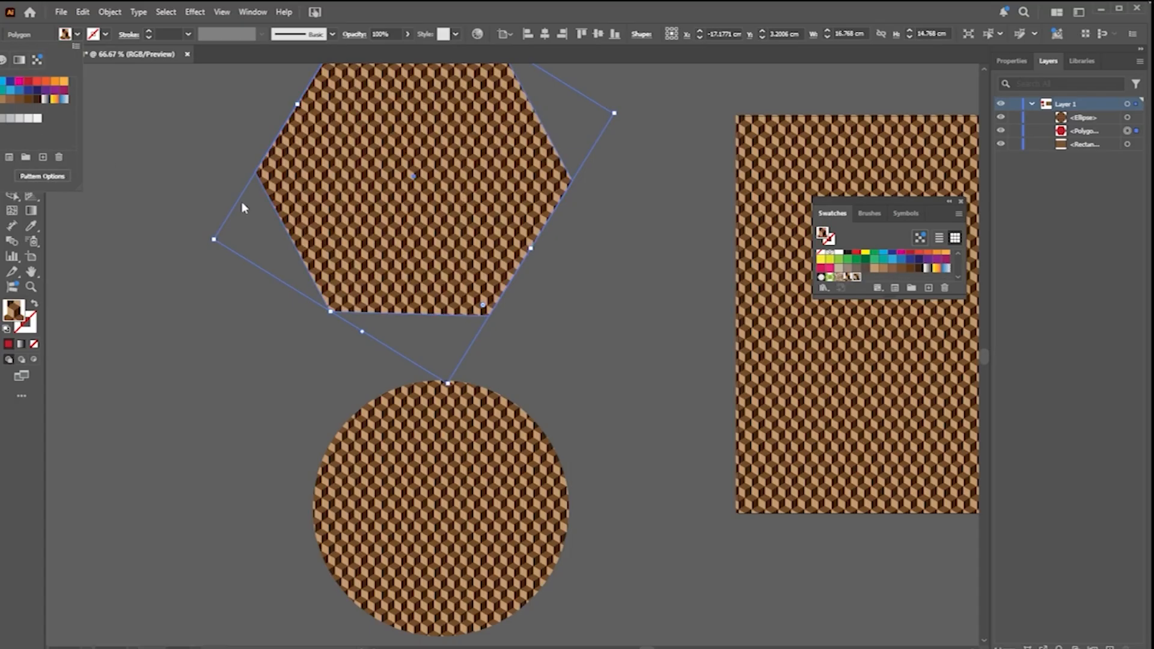
{"action": "key", "text": "Escape"}
- Delete the pattern-filled hexagon, circle and rectangle together
{"action": "scroll", "coordinate": [529, 259], "scroll_direction": "down", "scroll_amount": 3}
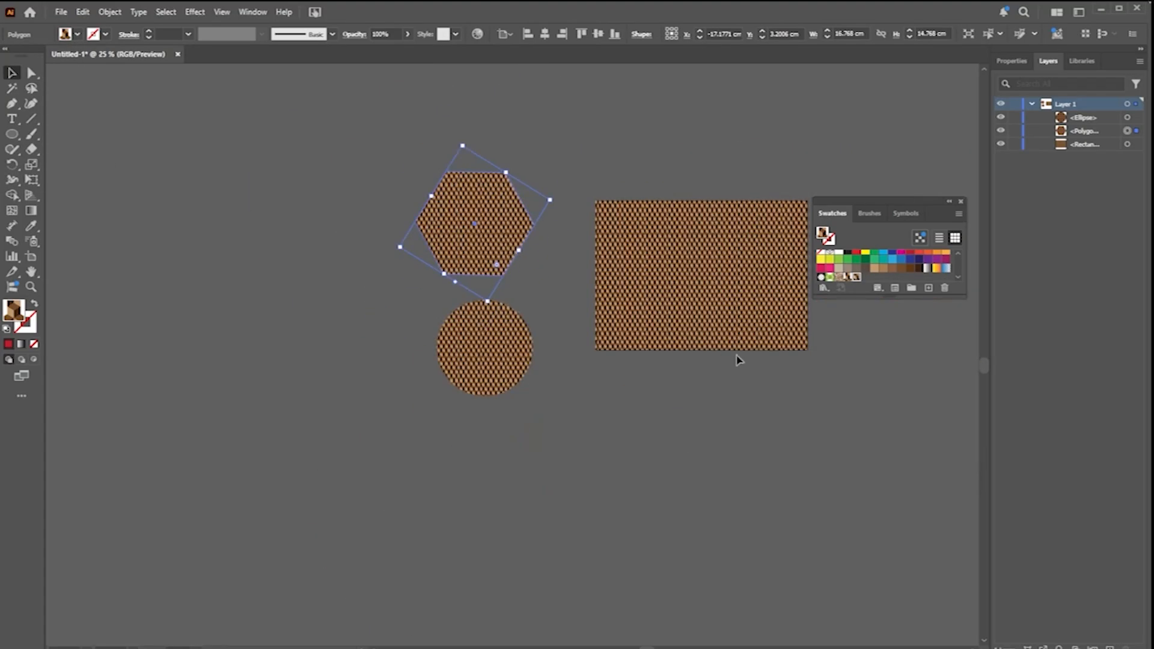
{"action": "scroll", "coordinate": [809, 339], "scroll_direction": "up", "scroll_amount": 4}
{"action": "scroll", "coordinate": [751, 315], "scroll_direction": "down", "scroll_amount": 3}
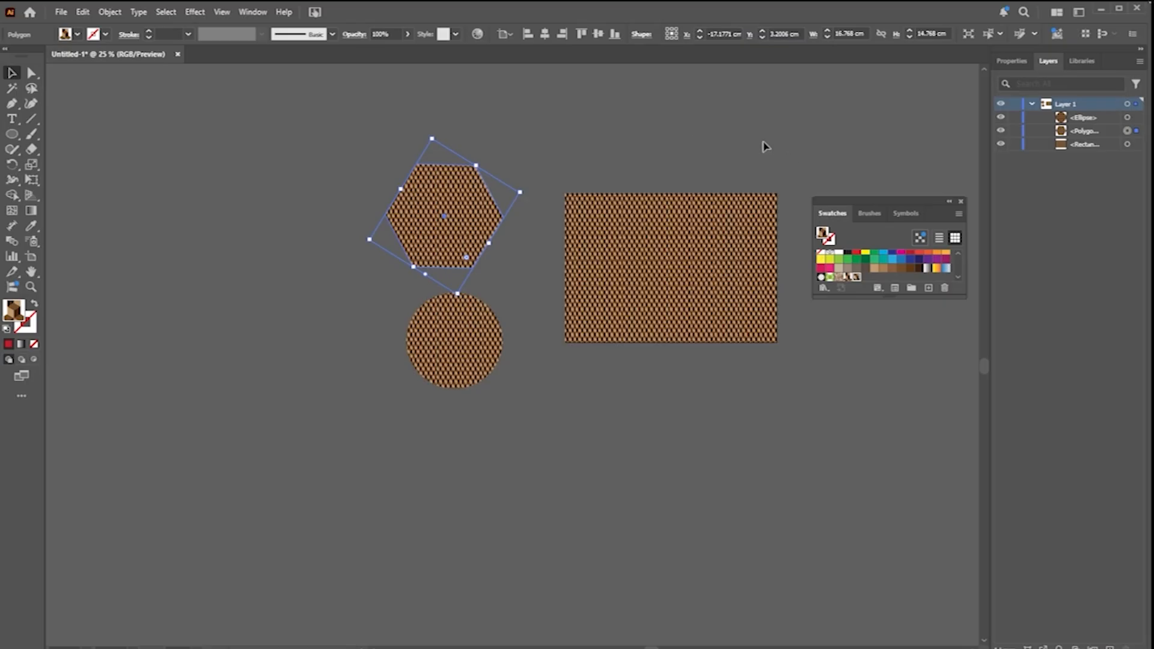
{"action": "mouse_move", "coordinate": [763, 113]}
{"action": "left_mouse_down"}
{"action": "mouse_move", "coordinate": [446, 323]}
{"action": "mouse_move", "coordinate": [371, 417]}
{"action": "left_mouse_up"}
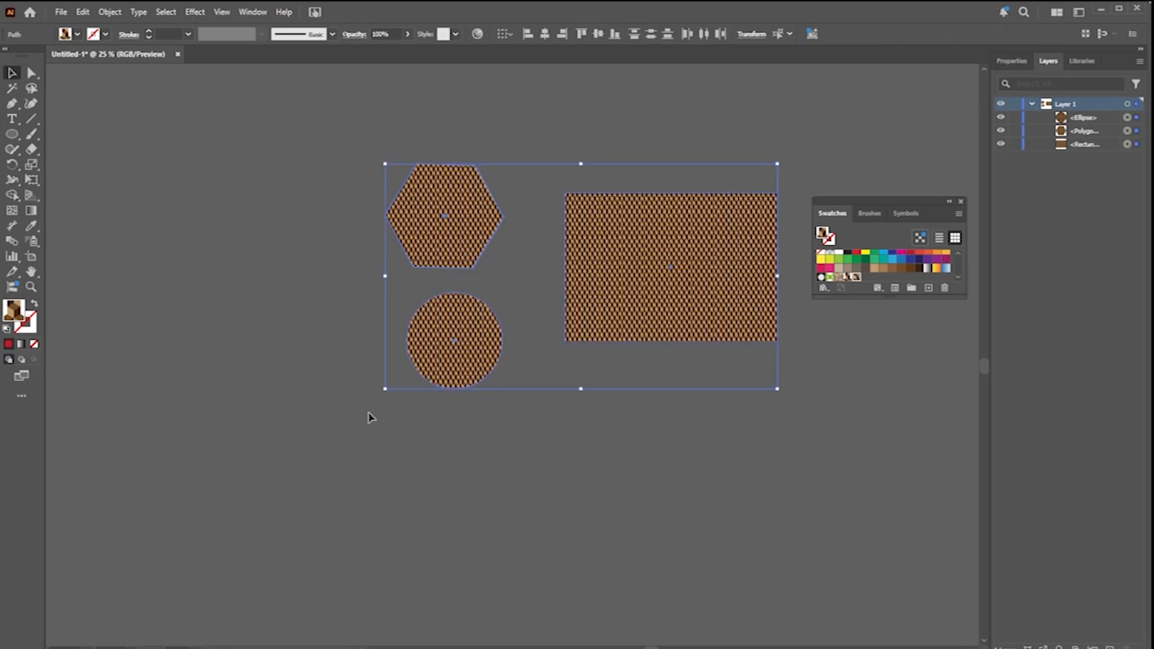
{"action": "key", "text": "Delete"}
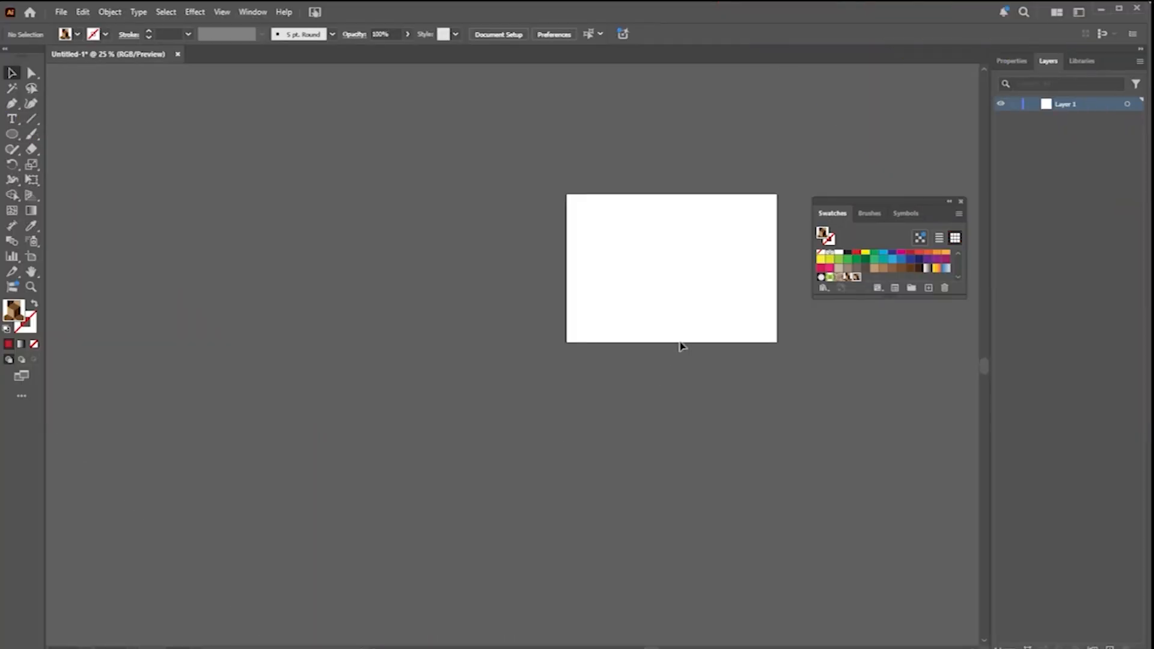
- Draw a circle about 4.26 cm in diameter near the artboard's centre and fill it with light blue
{"action": "scroll", "coordinate": [685, 338], "scroll_direction": "up", "scroll_amount": 1}
{"action": "key", "text": "ctrl+0"}
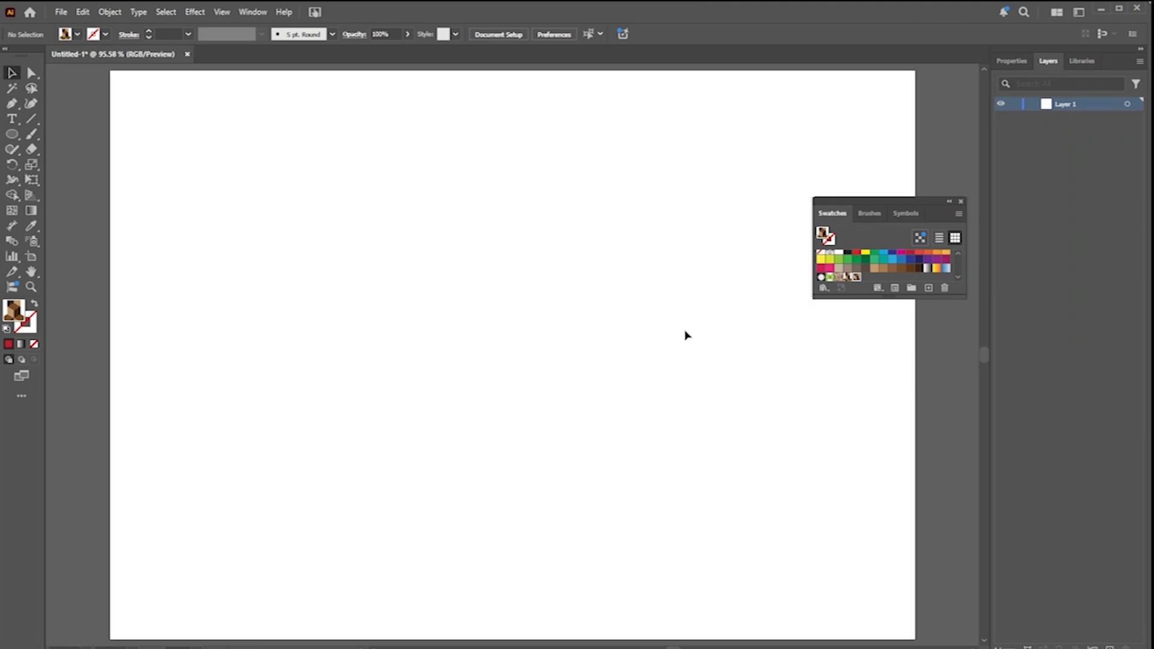
{"action": "left_click_drag", "start_coordinate": [12, 134], "coordinate": [62, 165]}
{"action": "left_click_drag", "start_coordinate": [429, 259], "coordinate": [544, 374]}
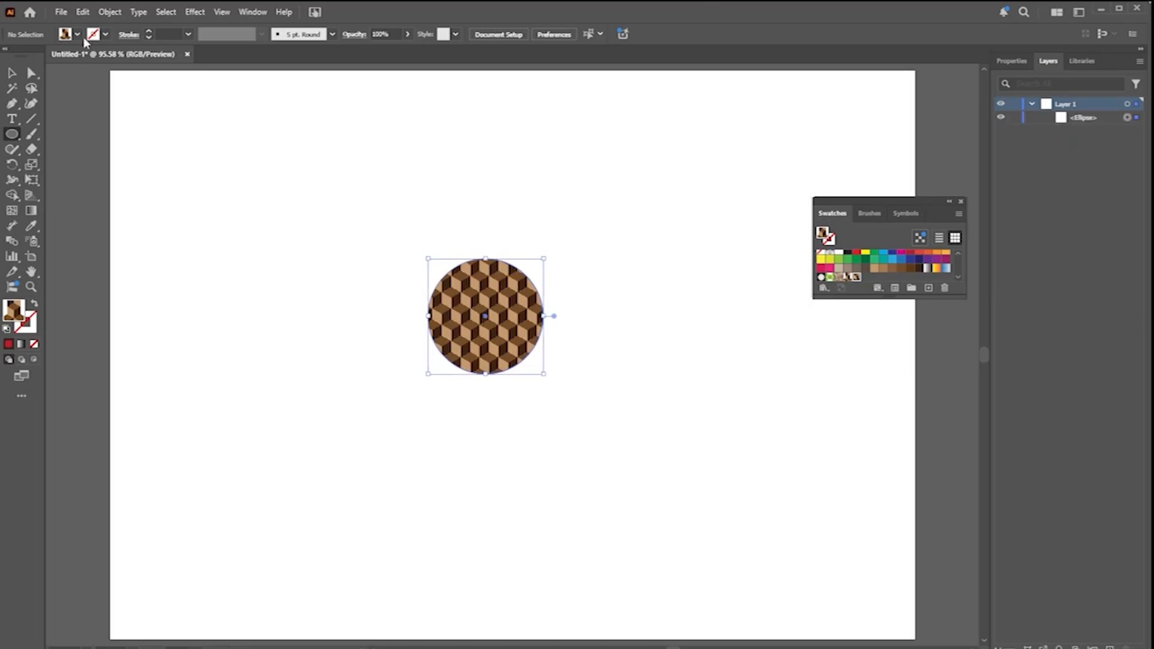
{"action": "left_click", "coordinate": [77, 34]}
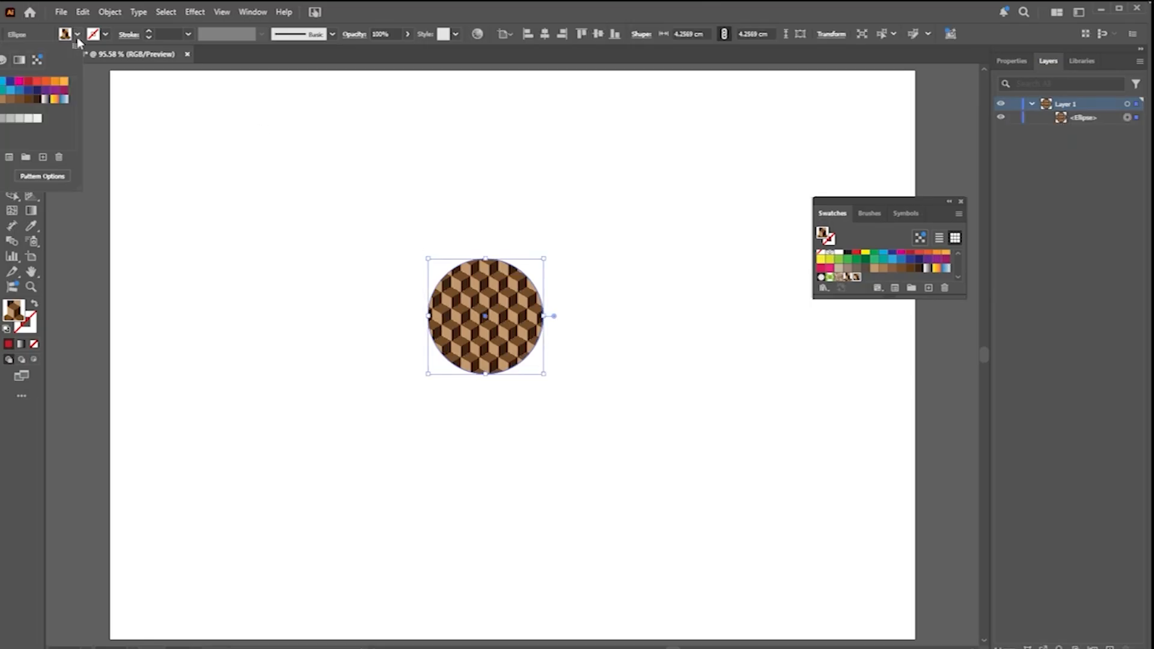
{"action": "left_click", "coordinate": [3, 84]}
{"action": "key", "text": "Escape"}
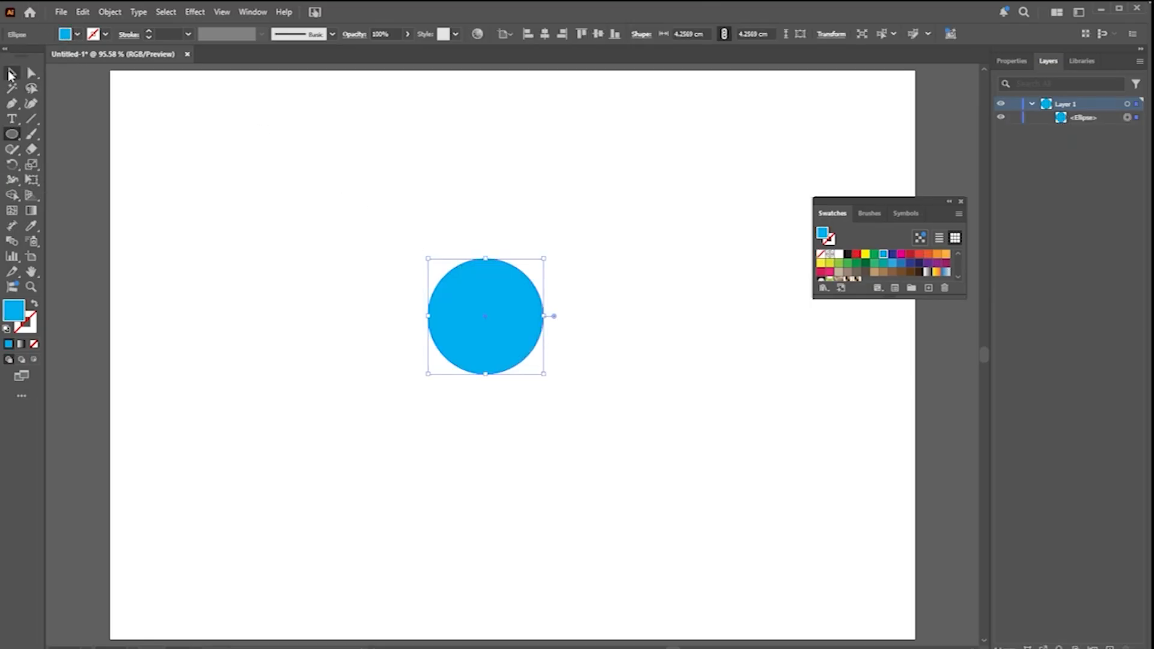
{"action": "left_click", "coordinate": [582, 301]}
{"action": "left_click_drag", "start_coordinate": [521, 315], "coordinate": [441, 325], "text": "alt"}
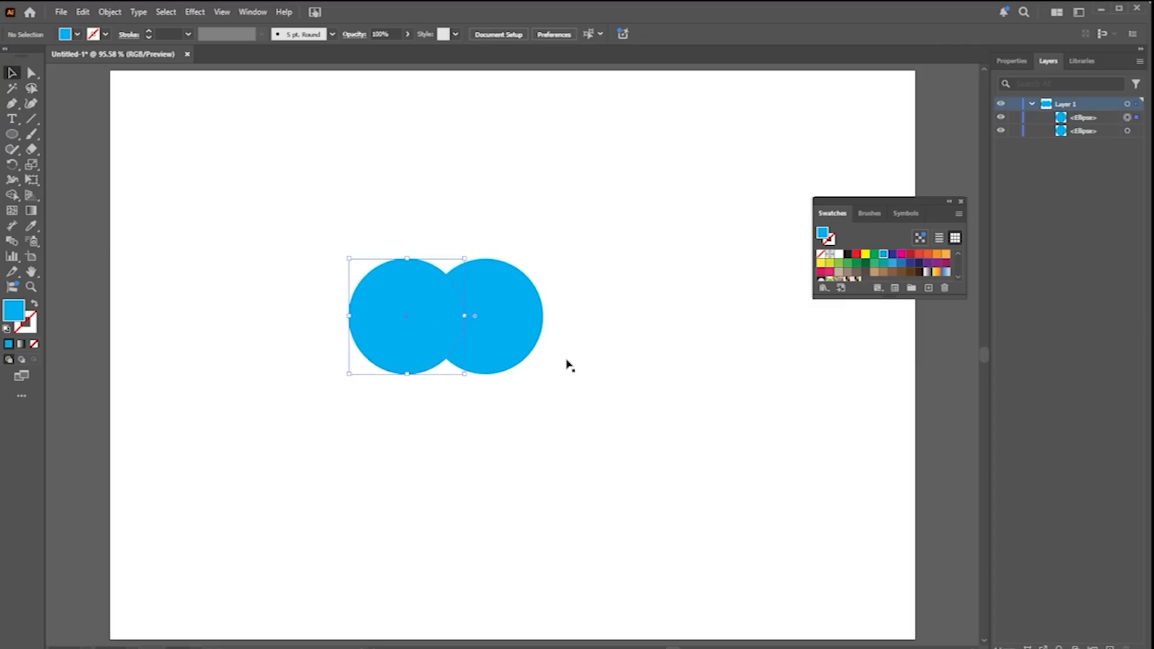
{"action": "left_click", "coordinate": [614, 380]}
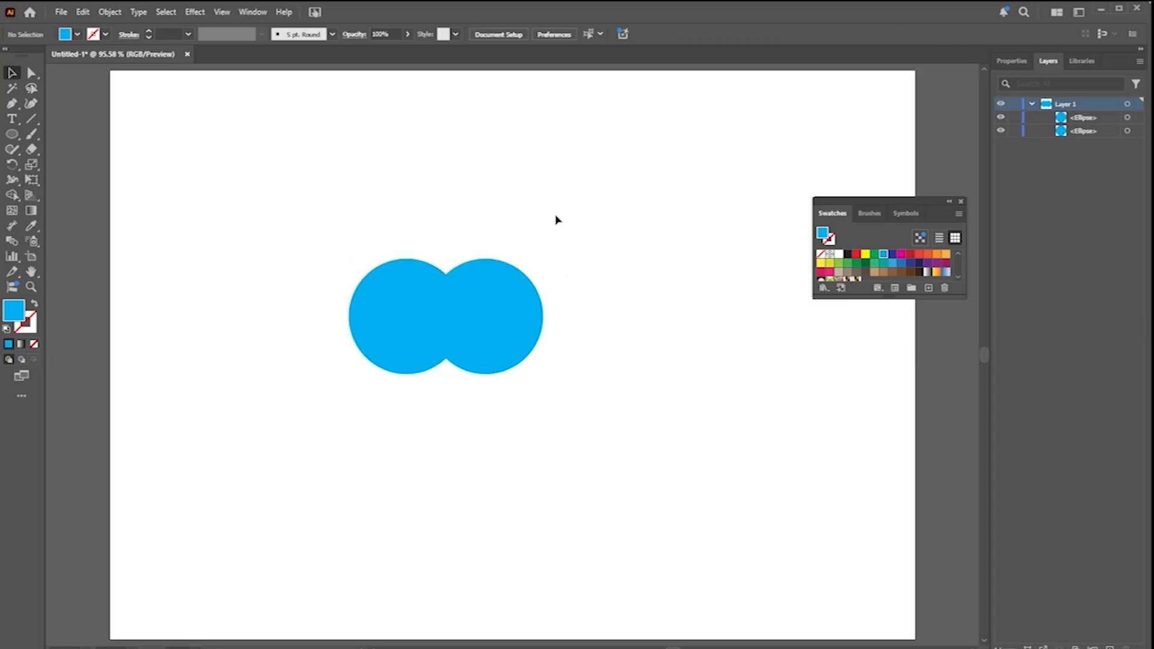
{"action": "key", "text": "ctrl+z"}
- Duplicate the blue circle to its left so the two partly overlap, and select both circles
{"action": "left_click", "coordinate": [467, 314]}
{"action": "left_click_drag", "start_coordinate": [493, 319], "coordinate": [404, 329], "text": "alt"}
{"action": "left_click_drag", "start_coordinate": [607, 226], "coordinate": [364, 335]}
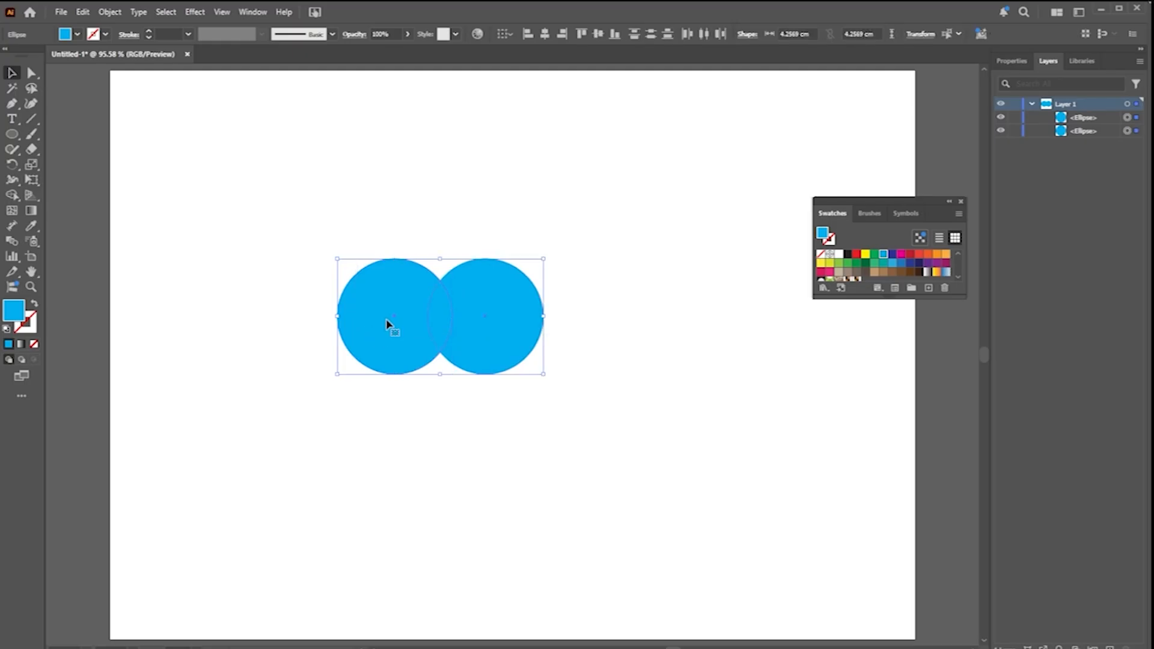
- Close the floating swatches, display the object properties and the Pathfinder options, keeping both circles selected
{"action": "left_click", "coordinate": [961, 201]}
{"action": "left_click", "coordinate": [1011, 61]}
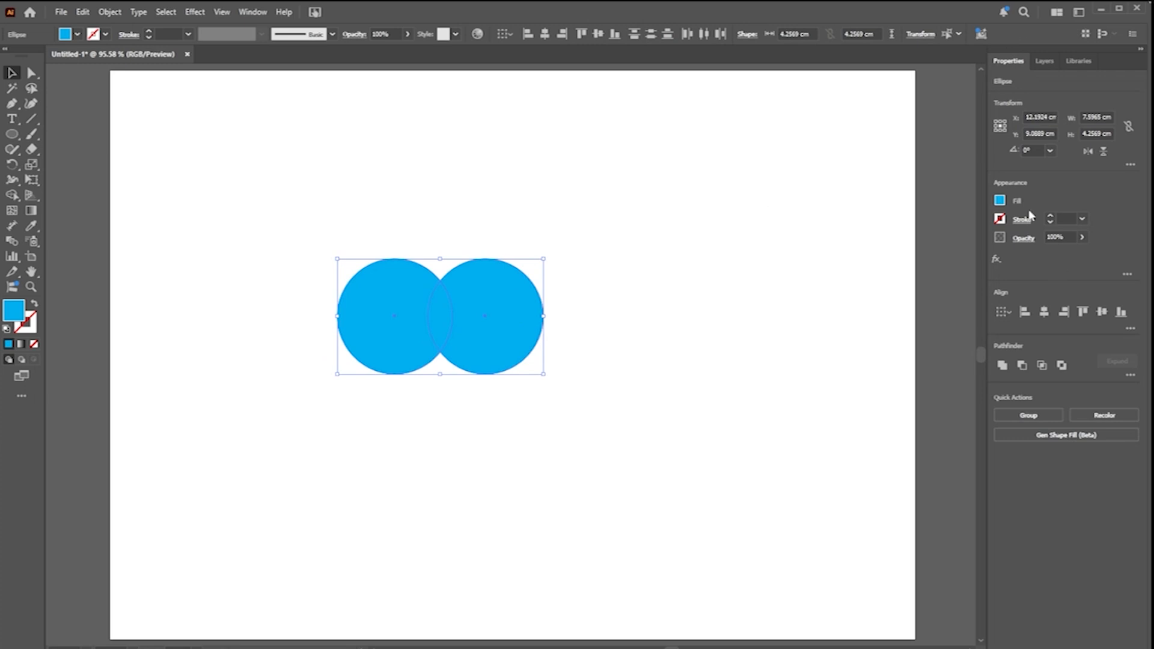
{"action": "left_click", "coordinate": [253, 14]}
{"action": "left_click", "coordinate": [618, 250]}
{"action": "left_click", "coordinate": [521, 183]}
{"action": "left_click_drag", "start_coordinate": [521, 177], "coordinate": [353, 380]}
{"action": "left_click", "coordinate": [1130, 374]}
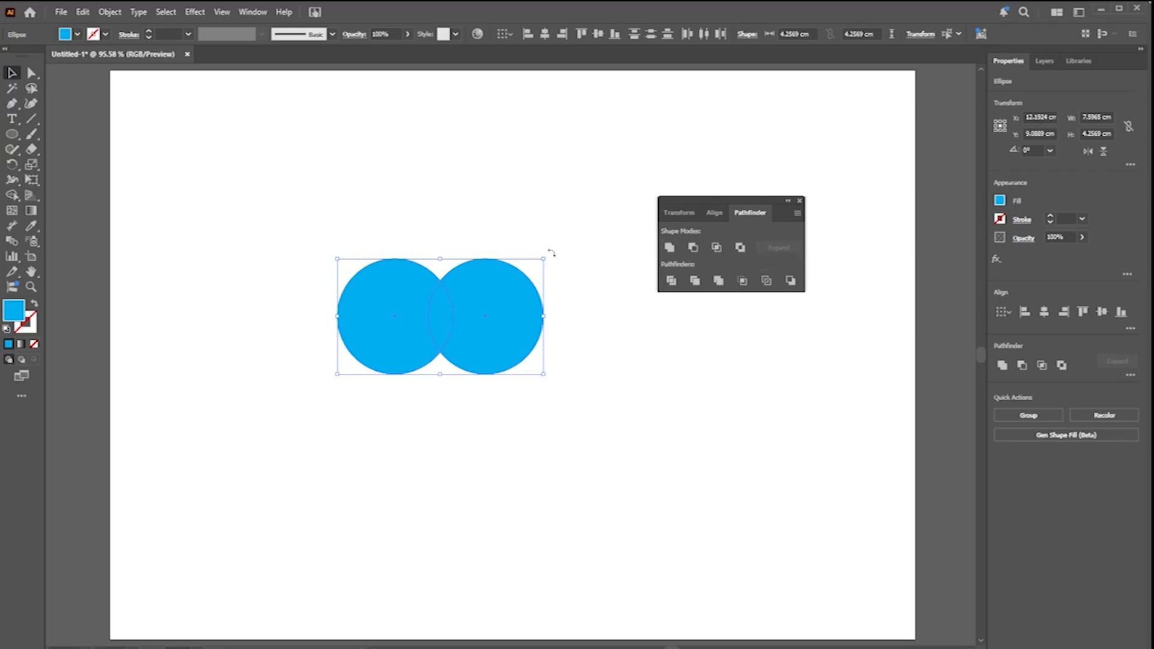
- Try the Unite and Minus Front shape modes on the two overlapping circles, undoing each one
{"action": "left_click", "coordinate": [668, 248]}
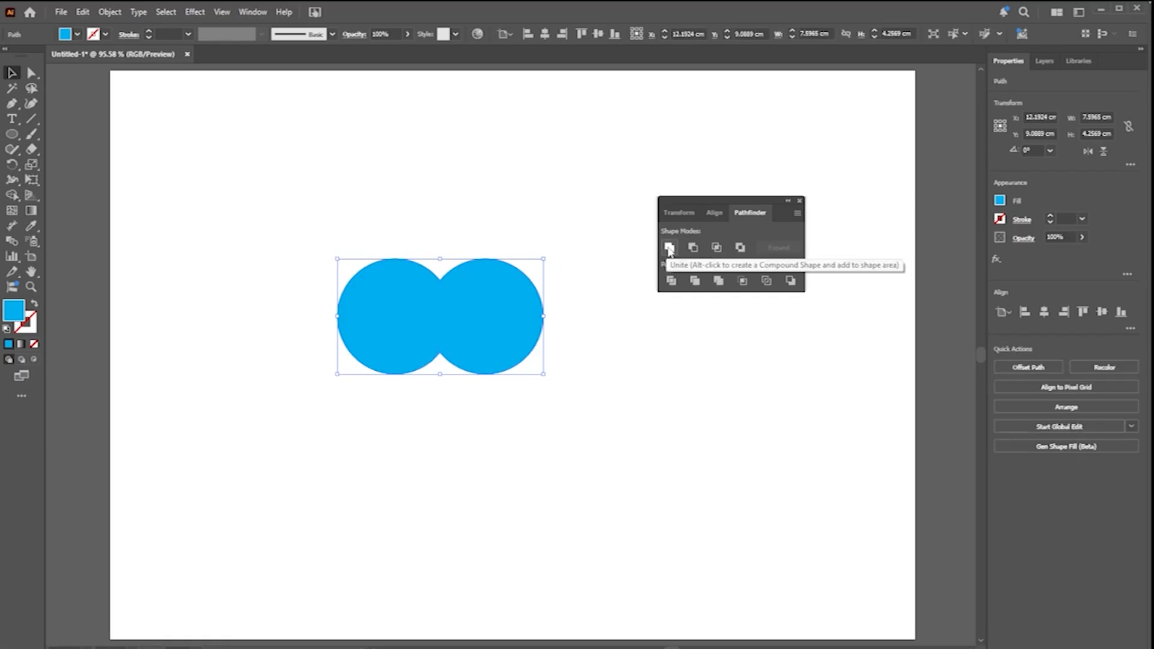
{"action": "key", "text": "ctrl+z"}
{"action": "left_click", "coordinate": [693, 248]}
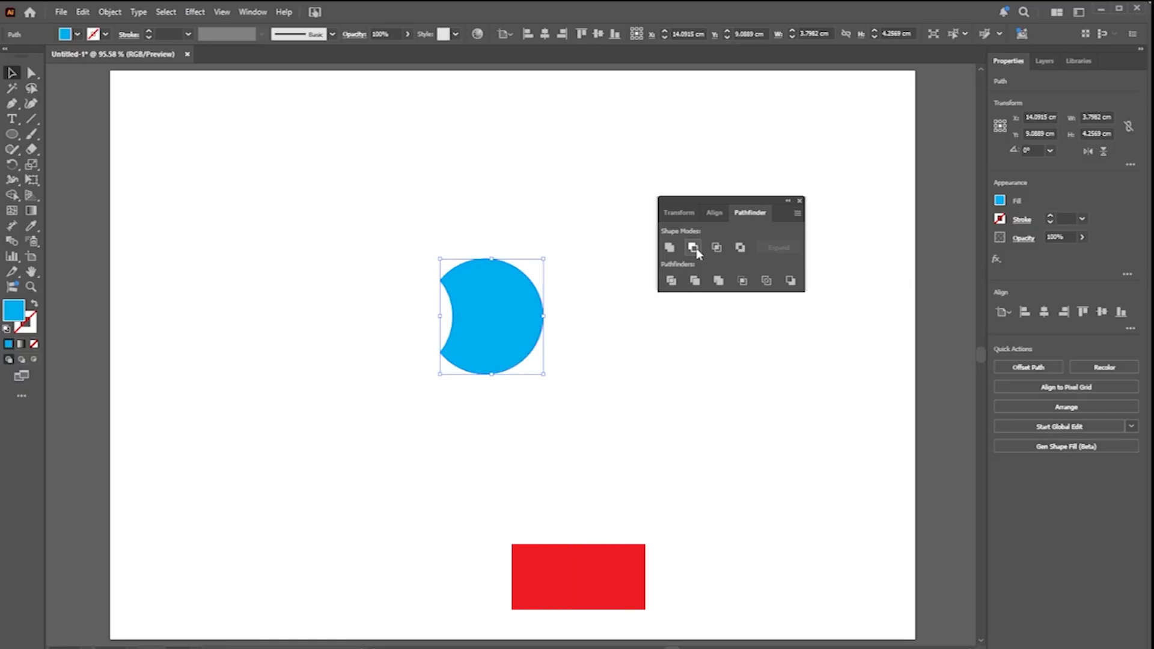
{"action": "key", "text": "ctrl+z"}
- Reselect both circles, try the Intersect shape mode on them, and undo it
{"action": "left_click", "coordinate": [479, 227]}
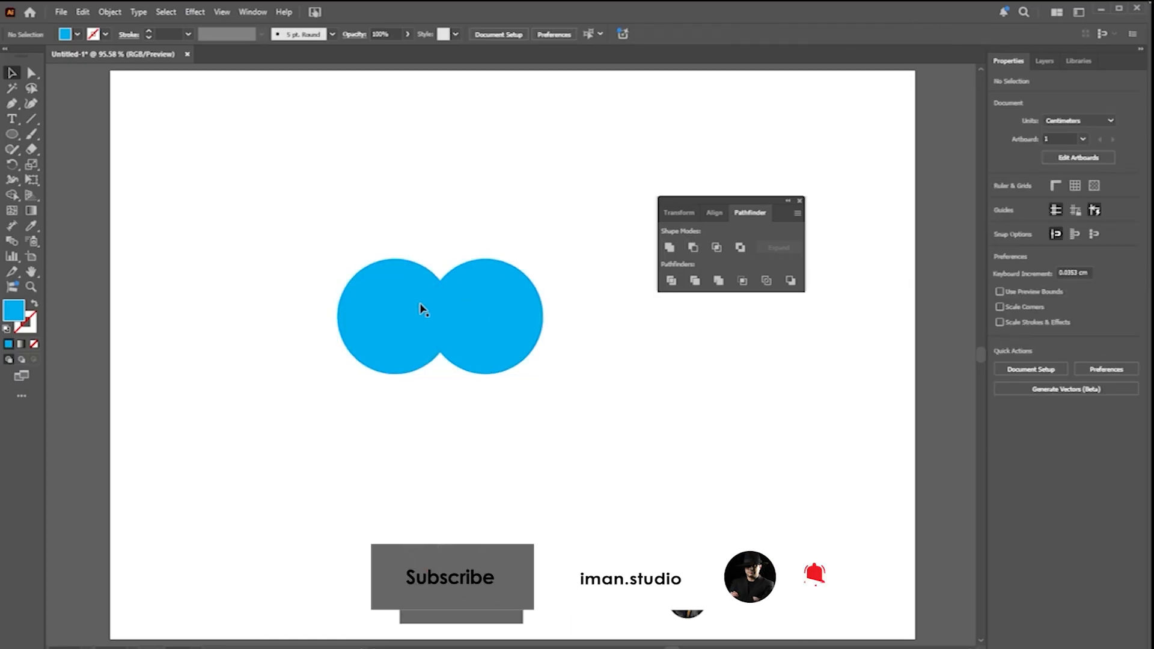
{"action": "left_click_drag", "start_coordinate": [480, 252], "coordinate": [364, 354]}
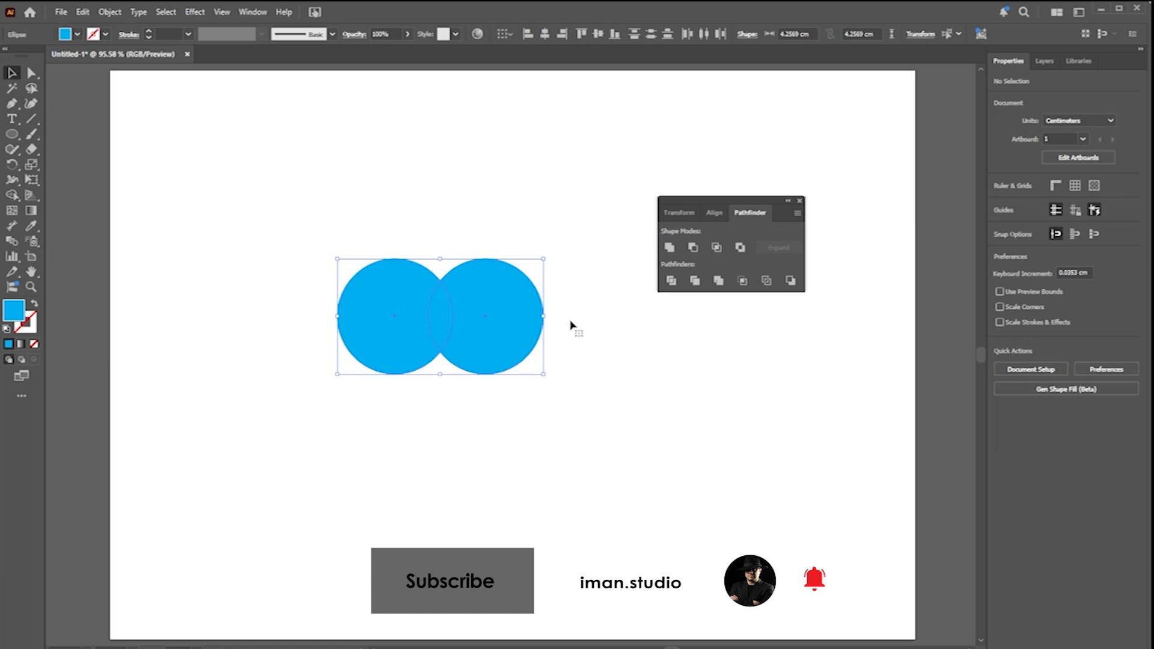
{"action": "left_click", "coordinate": [717, 248]}
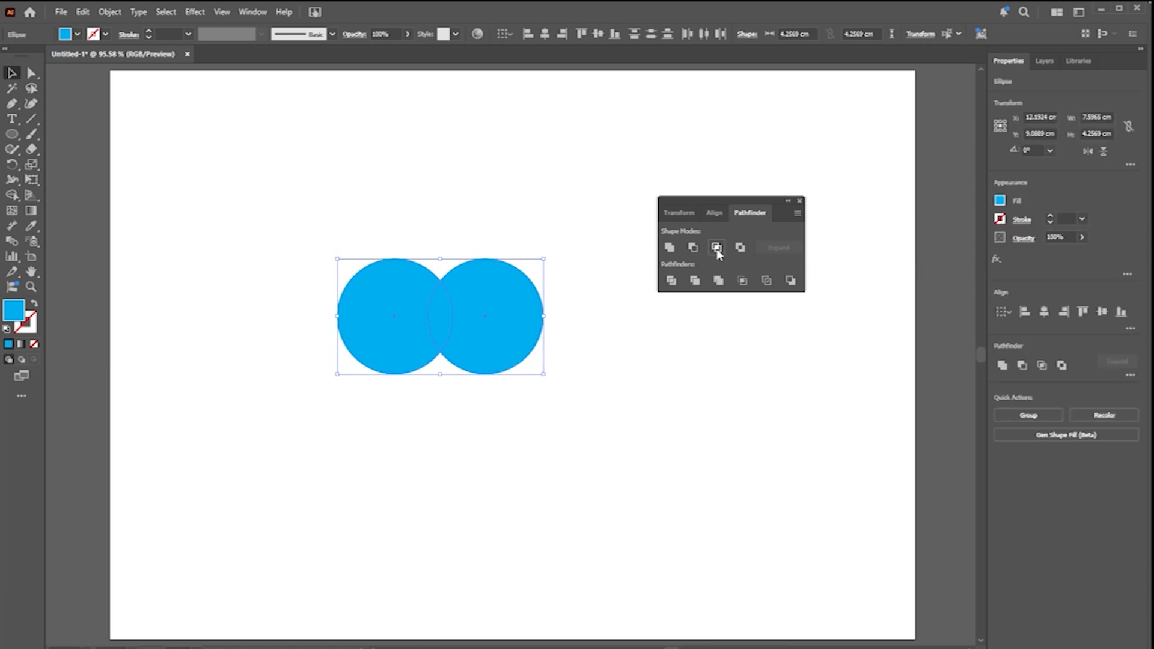
{"action": "key", "text": "ctrl+z"}
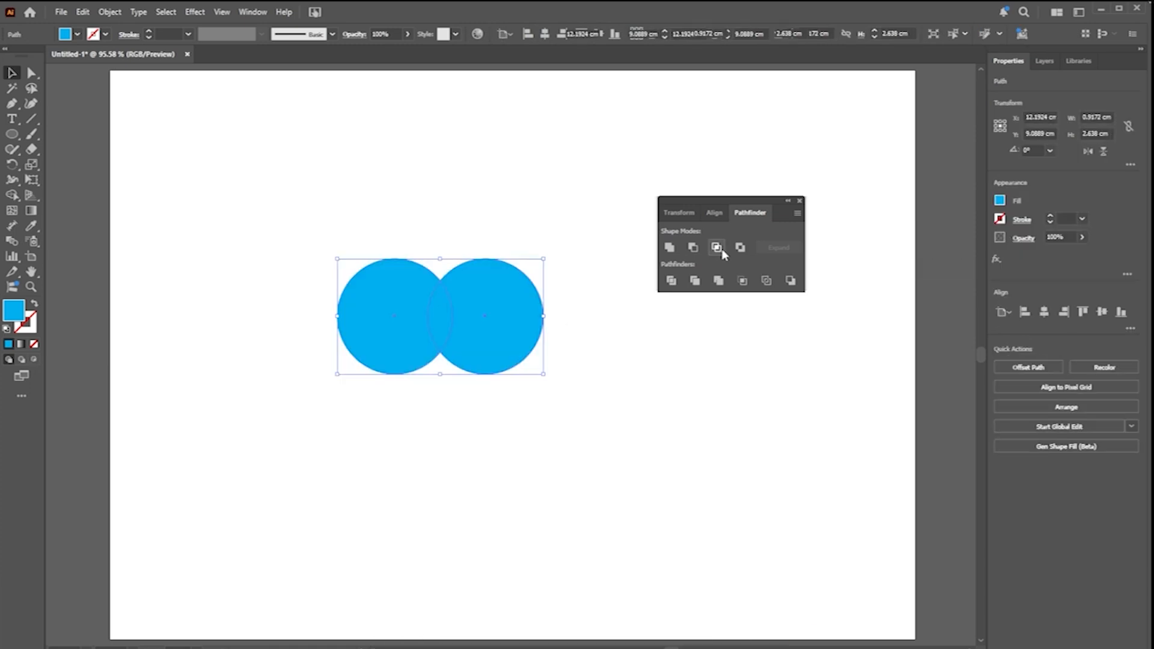
- Try the Exclude shape mode on the two overlapping circles and undo it
{"action": "left_click", "coordinate": [740, 248]}
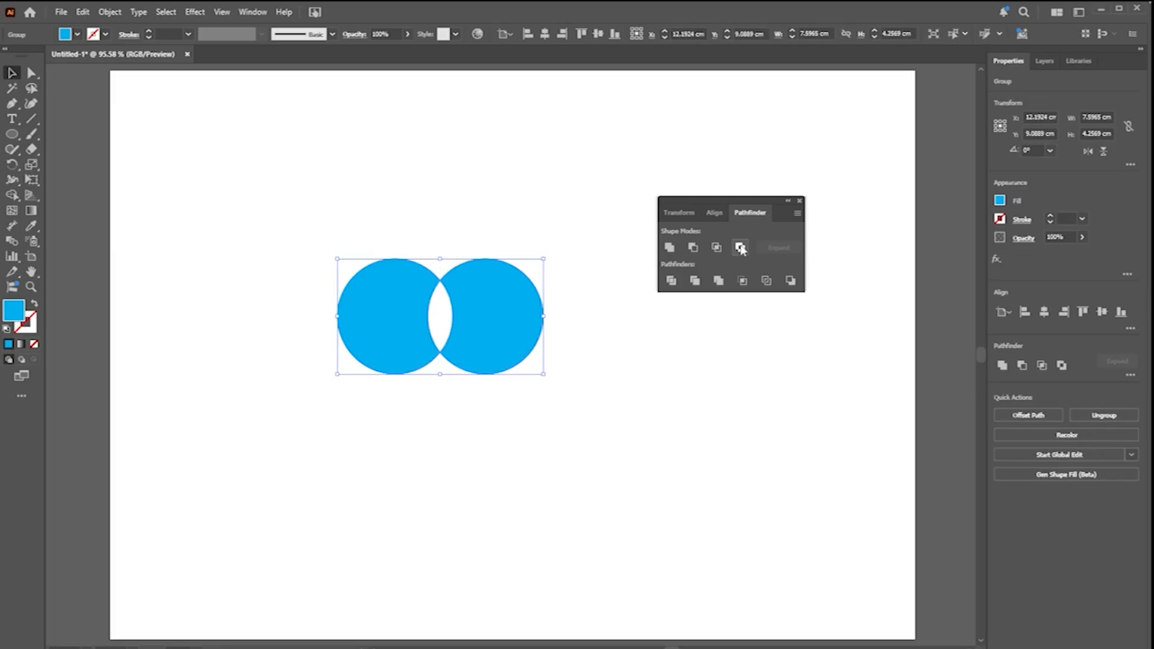
{"action": "key", "text": "ctrl+z"}
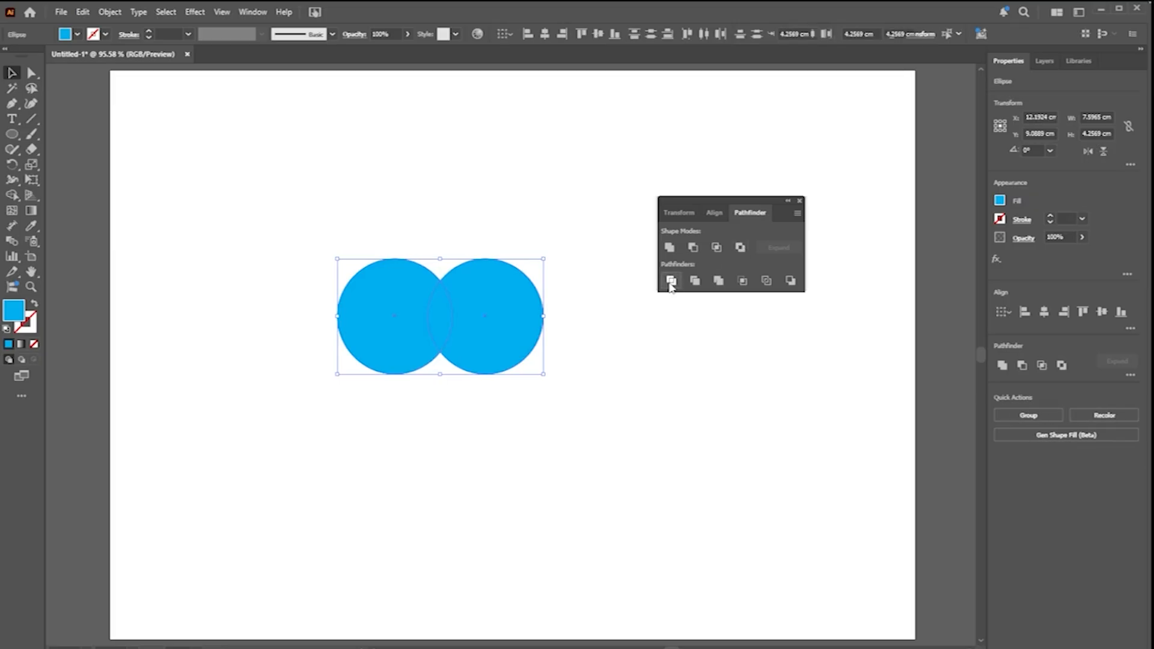
- Apply the Divide and Trim pathfinders to the two overlapping circles
{"action": "left_click", "coordinate": [566, 386]}
{"action": "left_click_drag", "start_coordinate": [491, 333], "coordinate": [511, 334]}
{"action": "key", "text": "ctrl+z"}
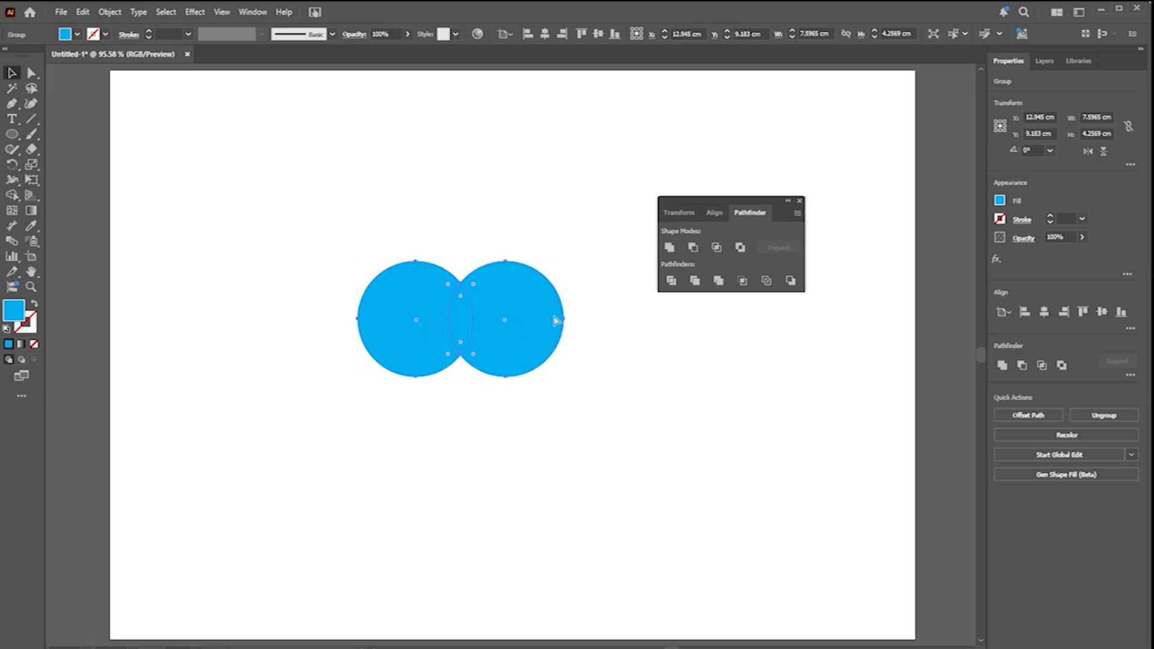
{"action": "left_click", "coordinate": [695, 281]}
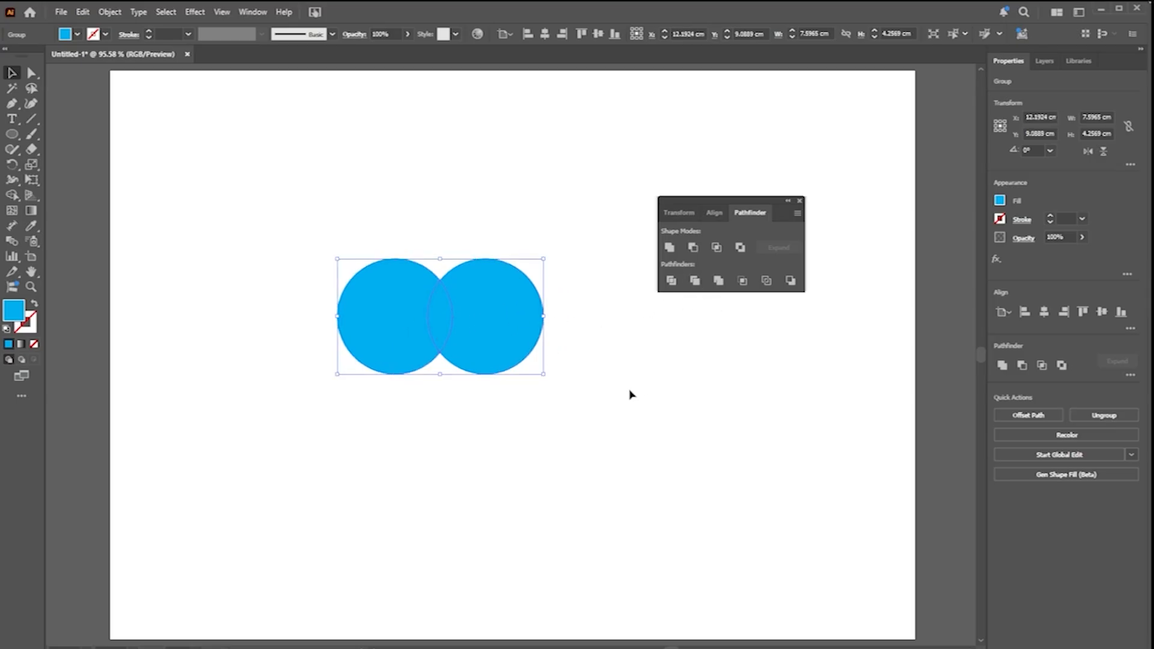
- Expand the circle group in the layer list and inspect its pieces by hiding two of them, undoing the visibility changes
{"action": "left_click", "coordinate": [610, 380]}
{"action": "right_click", "coordinate": [522, 343]}
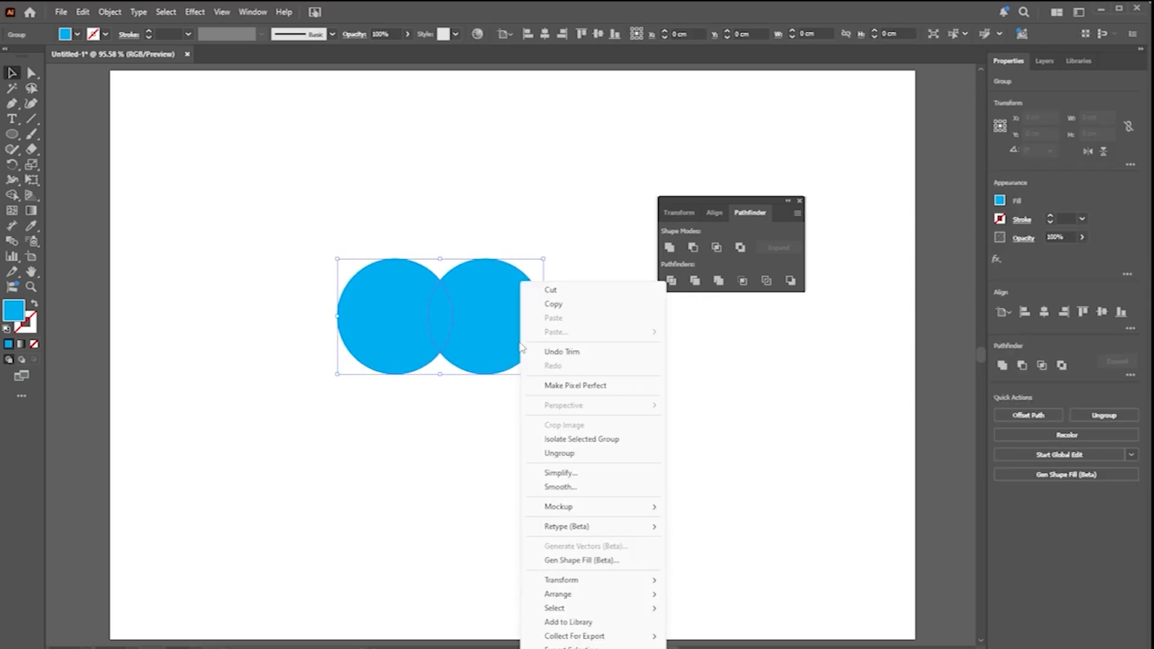
{"action": "mouse_move", "coordinate": [565, 506]}
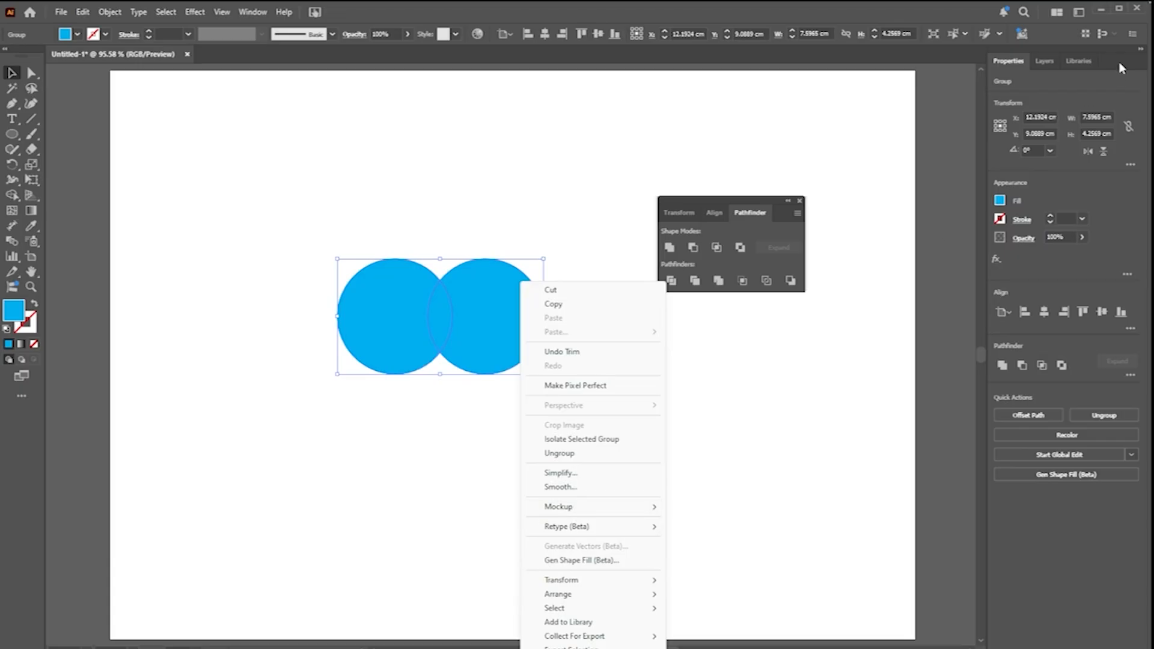
{"action": "left_click", "coordinate": [1047, 62]}
{"action": "left_click", "coordinate": [1049, 62]}
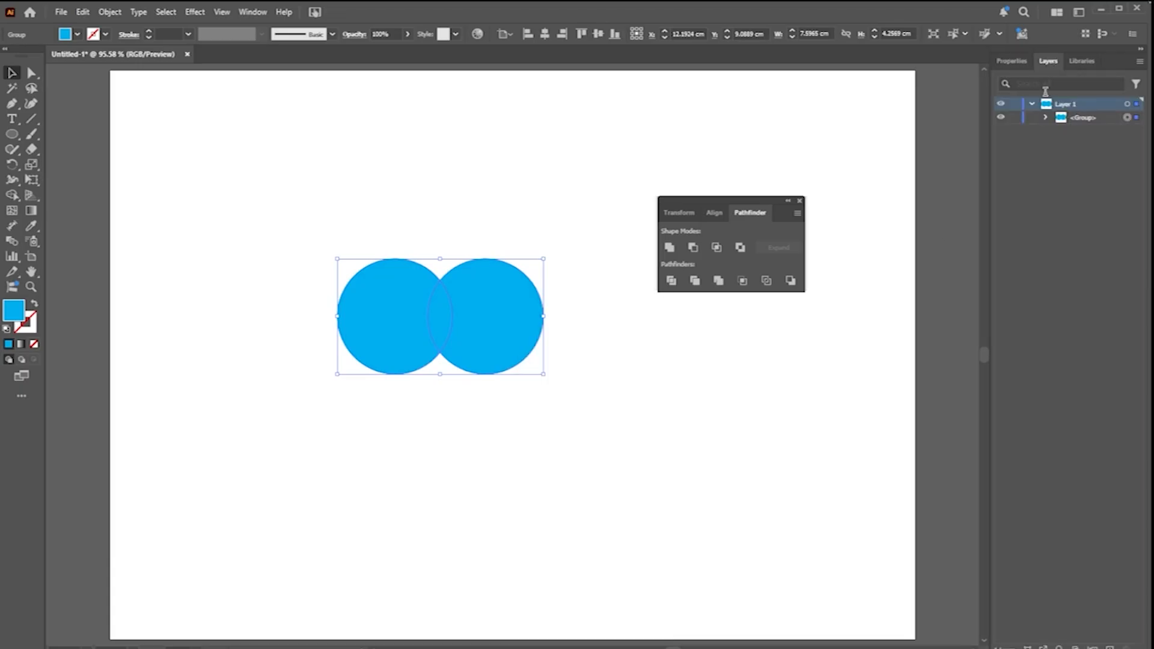
{"action": "left_click", "coordinate": [1044, 118]}
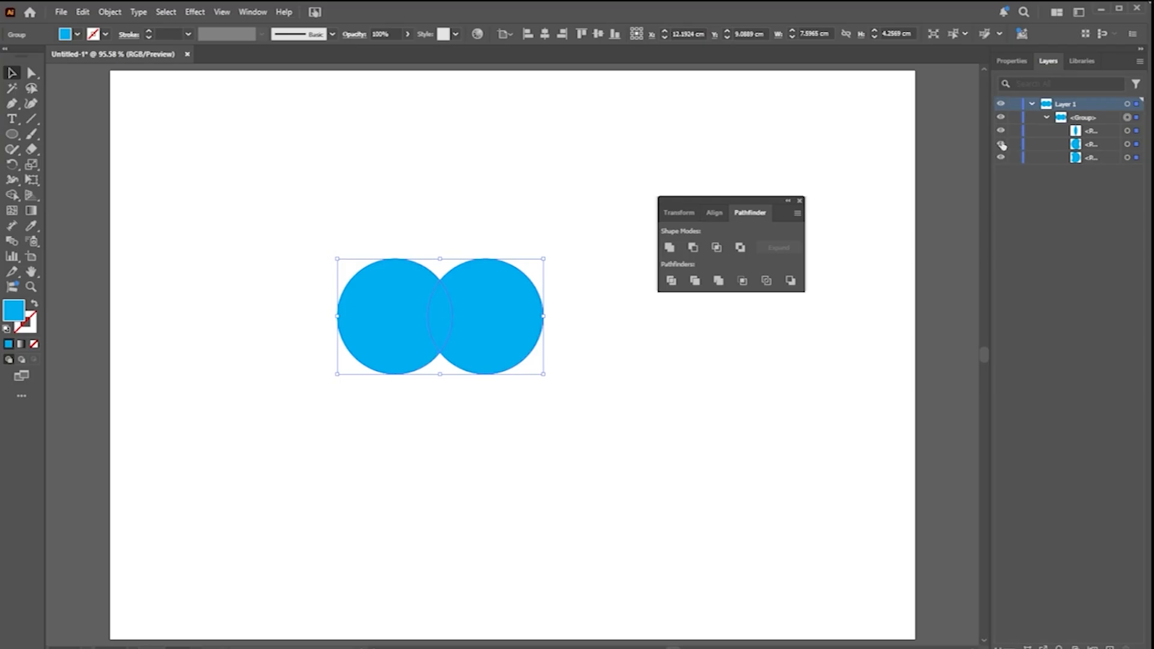
{"action": "left_click", "coordinate": [1001, 136]}
{"action": "left_click", "coordinate": [1000, 145]}
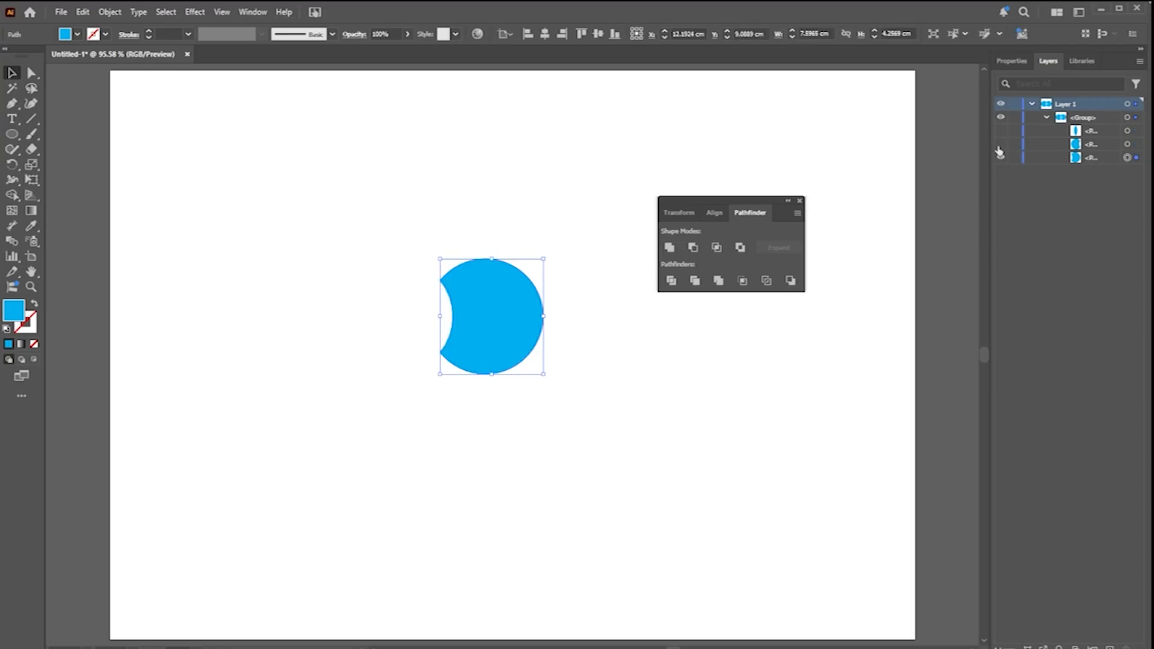
{"action": "key", "text": "ctrl+z"}
{"action": "key", "text": "ctrl+z"}
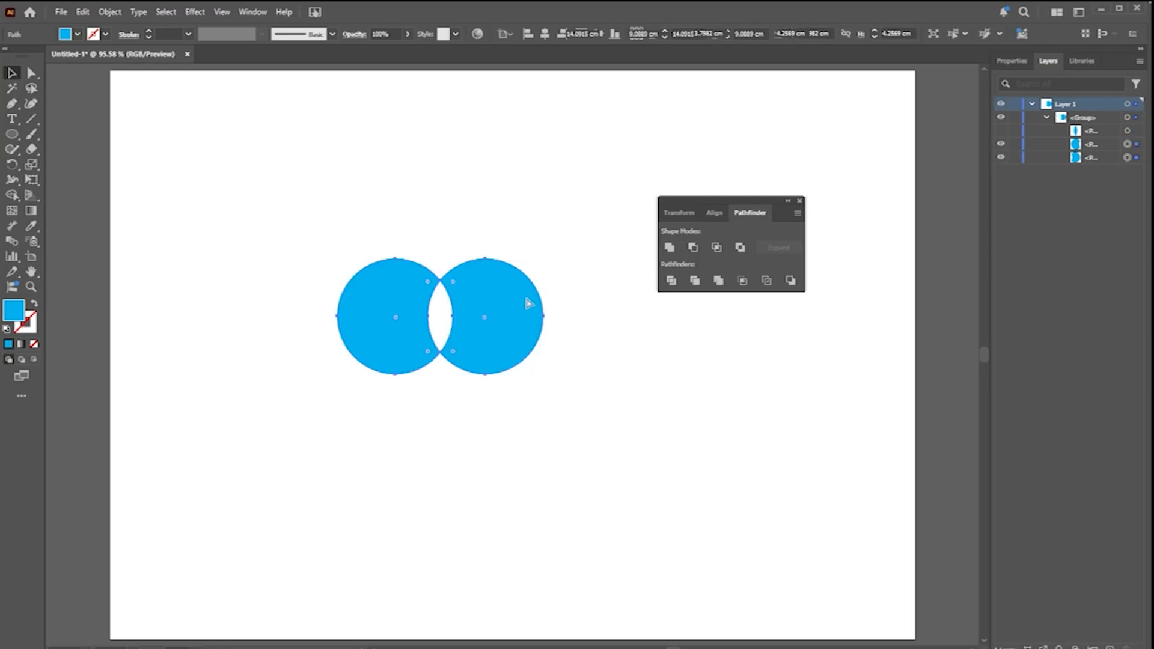
- Ungroup the divided circle pieces and deselect them
{"action": "left_click", "coordinate": [109, 12]}
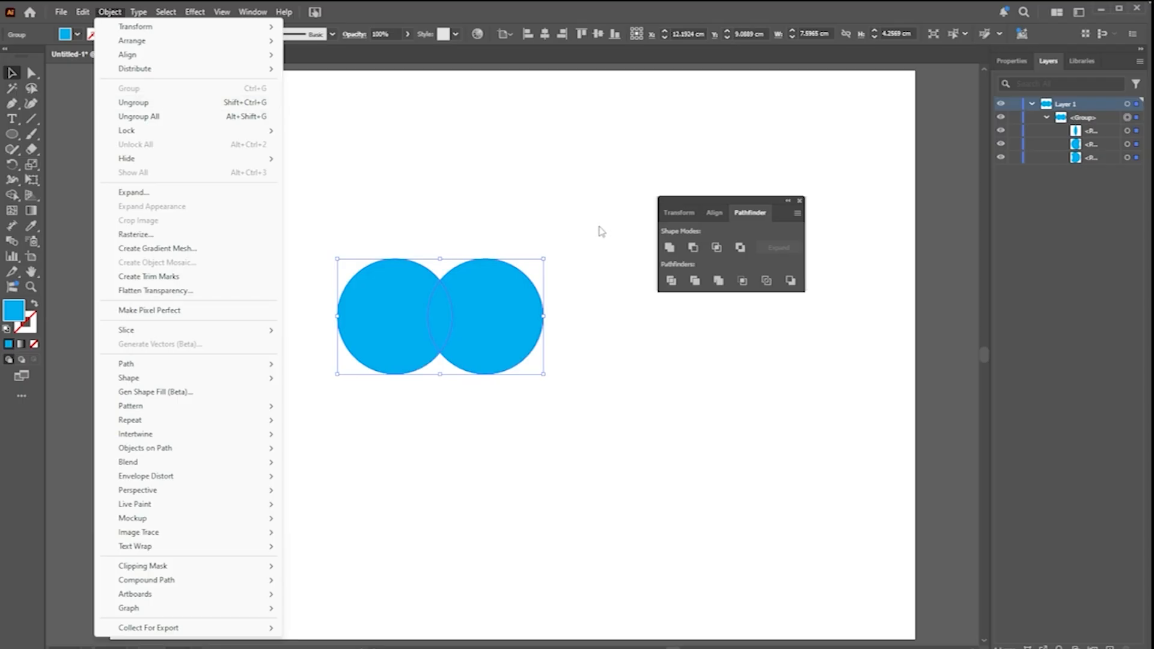
{"action": "left_click", "coordinate": [620, 402]}
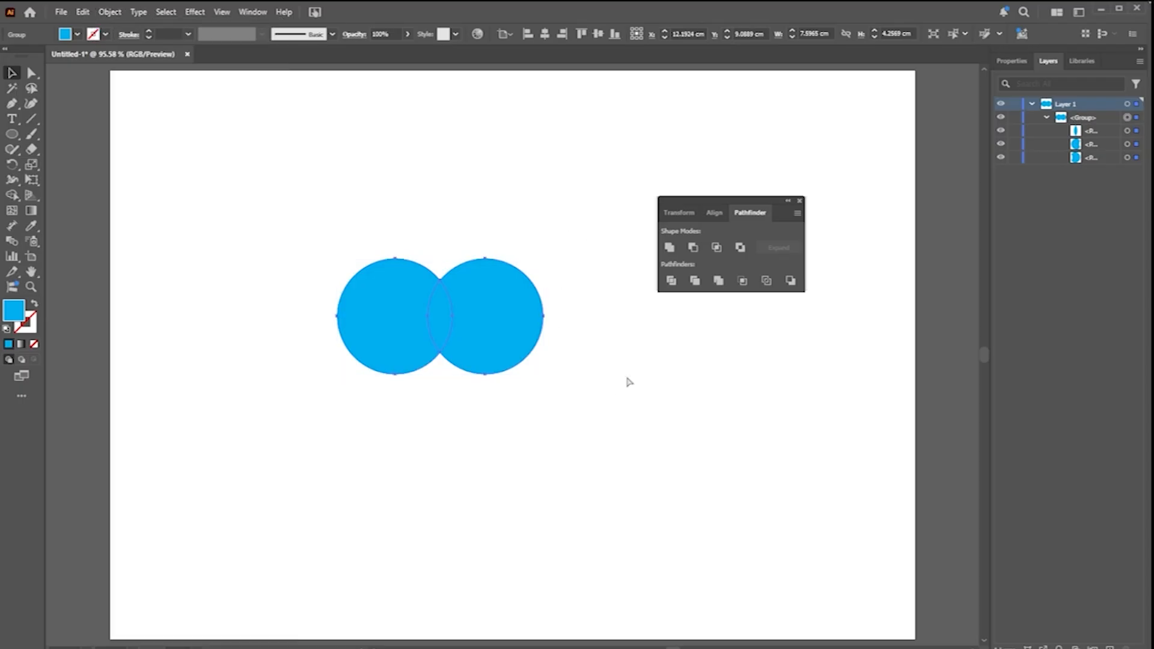
{"action": "key", "text": "ctrl+shift+g"}
{"action": "left_click", "coordinate": [585, 367]}
- Try pulling the two outer circle pieces away from the overlap and undo the moves
{"action": "left_click_drag", "start_coordinate": [507, 324], "coordinate": [559, 336]}
{"action": "left_click_drag", "start_coordinate": [417, 310], "coordinate": [362, 313]}
{"action": "key", "text": "ctrl+z"}
{"action": "key", "text": "ctrl+z"}
{"action": "key", "text": "ctrl+z"}
{"action": "key", "text": "ctrl+z"}
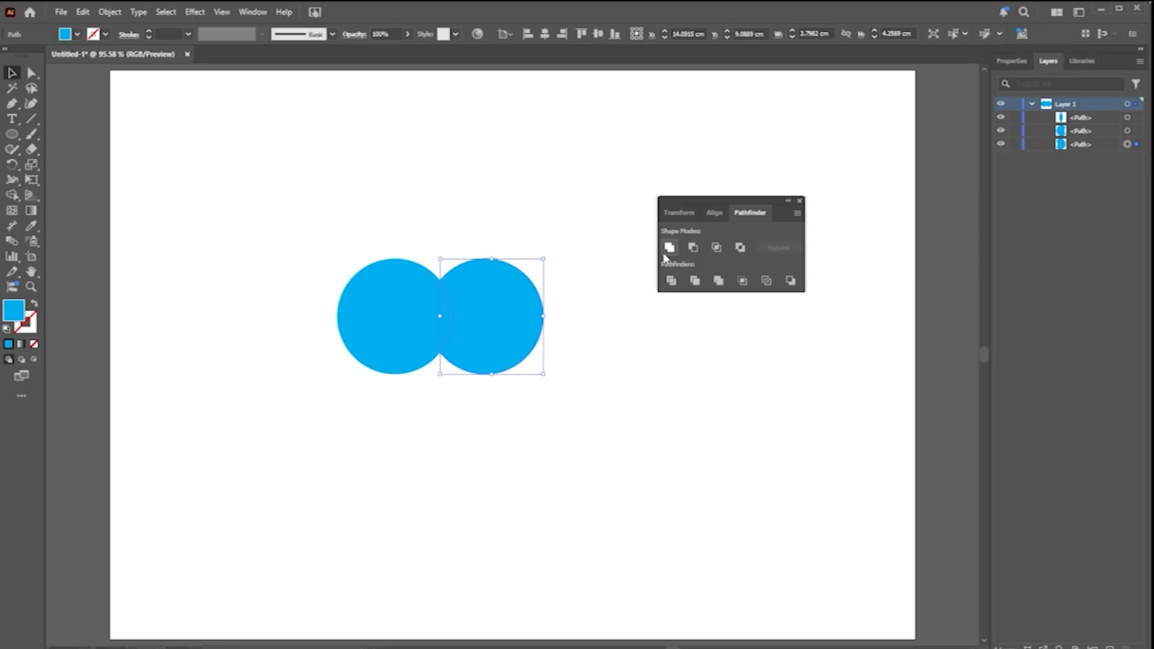
- Move the two outer circle pieces away from the overlap and delete them, keeping only the lens-shaped piece
{"action": "left_click", "coordinate": [593, 371]}
{"action": "left_click_drag", "start_coordinate": [524, 350], "coordinate": [564, 361]}
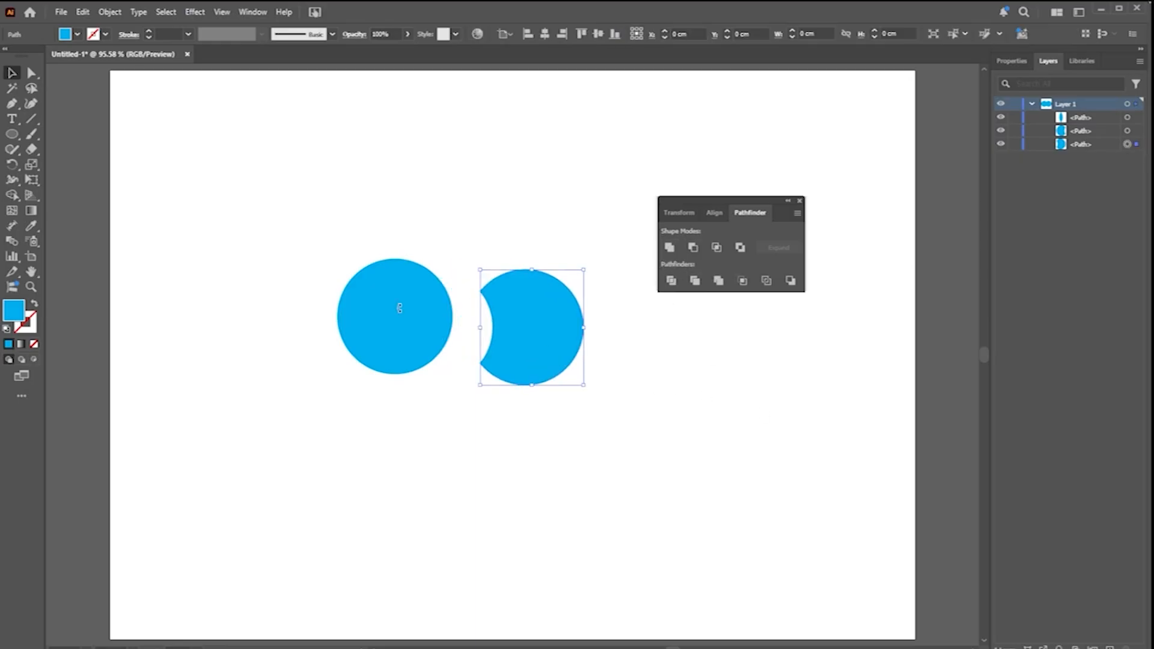
{"action": "left_click_drag", "start_coordinate": [399, 308], "coordinate": [361, 327]}
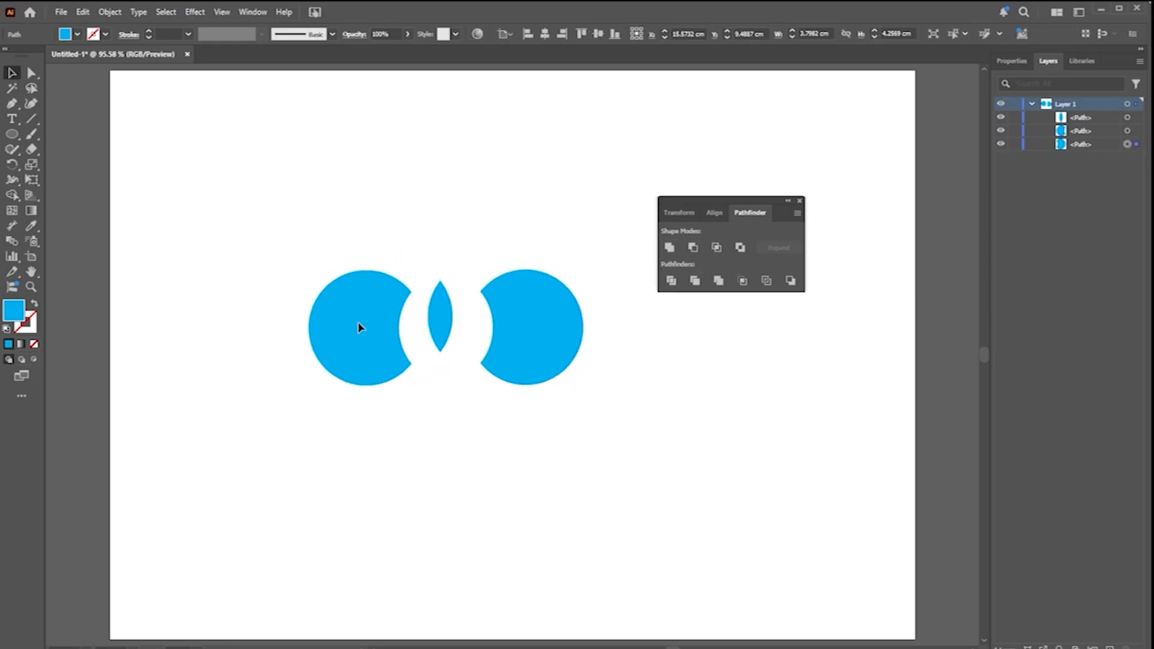
{"action": "left_click", "coordinate": [438, 311]}
{"action": "left_click_drag", "start_coordinate": [524, 346], "coordinate": [497, 337]}
{"action": "mouse_move", "coordinate": [383, 334]}
{"action": "left_mouse_down"}
{"action": "mouse_move", "coordinate": [396, 324]}
{"action": "mouse_move", "coordinate": [381, 316]}
{"action": "mouse_move", "coordinate": [369, 330]}
{"action": "left_mouse_up"}
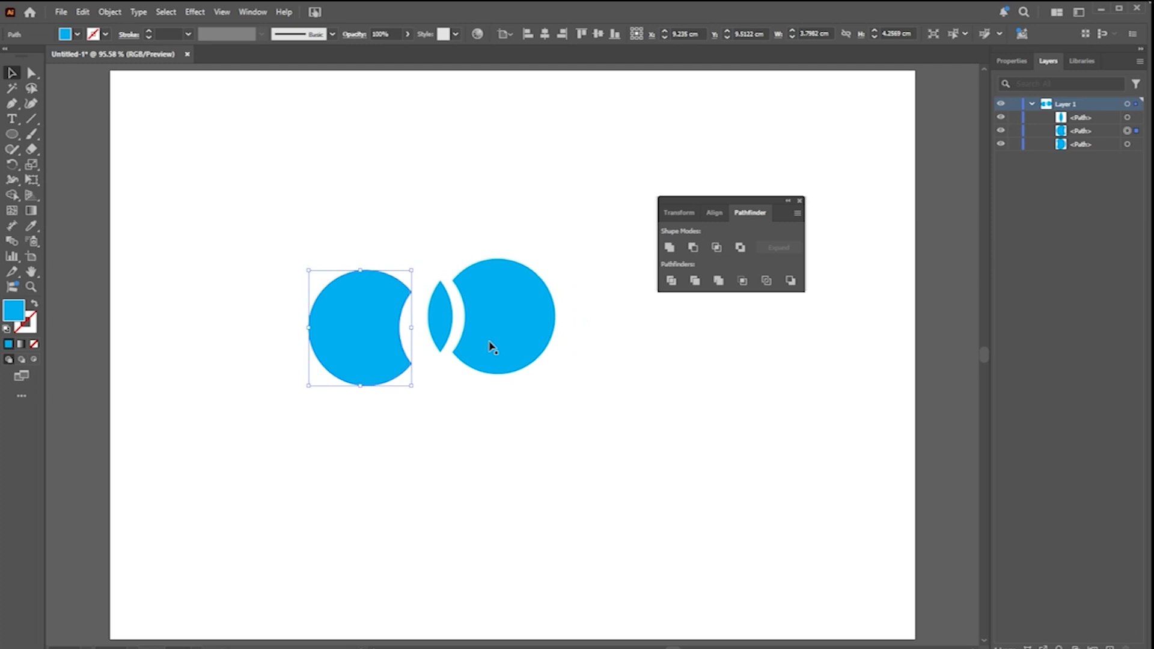
{"action": "key", "text": "Delete"}
{"action": "left_click", "coordinate": [511, 342]}
{"action": "key", "text": "Delete"}
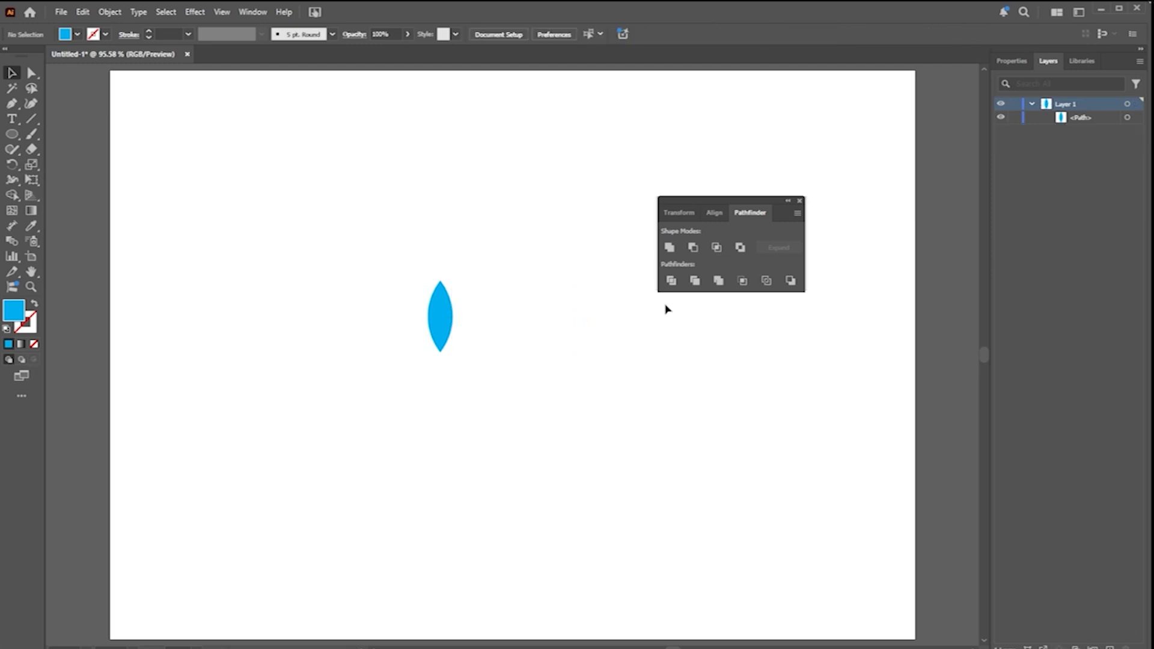
- Move the lens-shaped petal up near the artboard's centre and duplicate it straight below so the tips meet
{"action": "left_click_drag", "start_coordinate": [438, 317], "coordinate": [507, 276]}
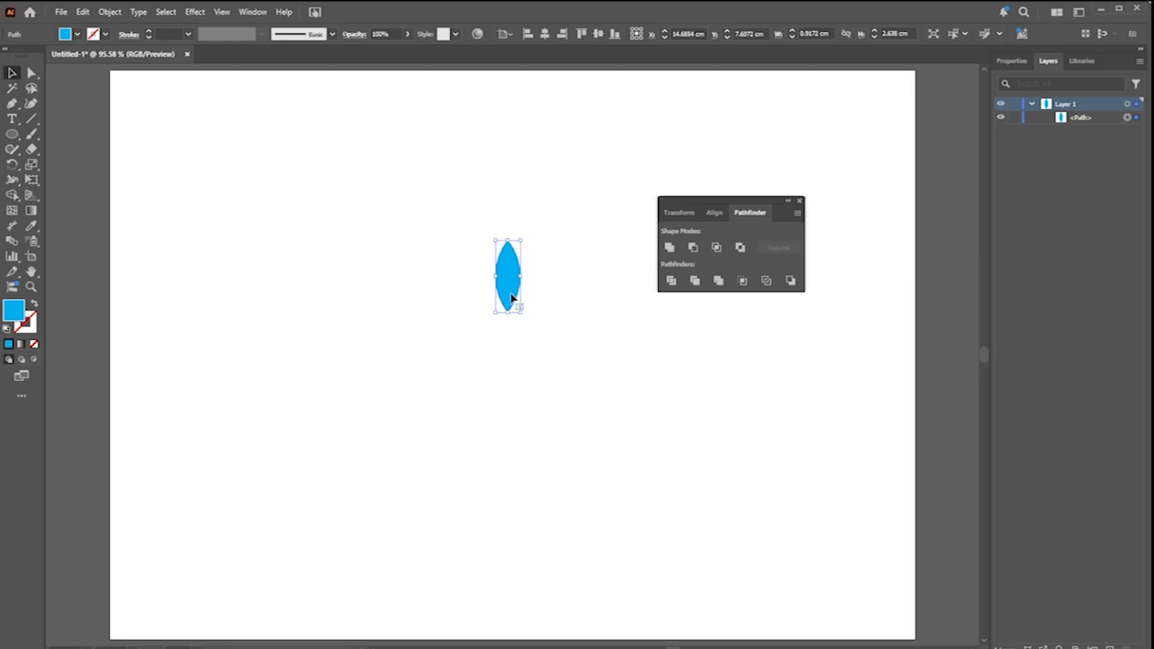
{"action": "left_click_drag", "start_coordinate": [512, 296], "coordinate": [512, 369]}
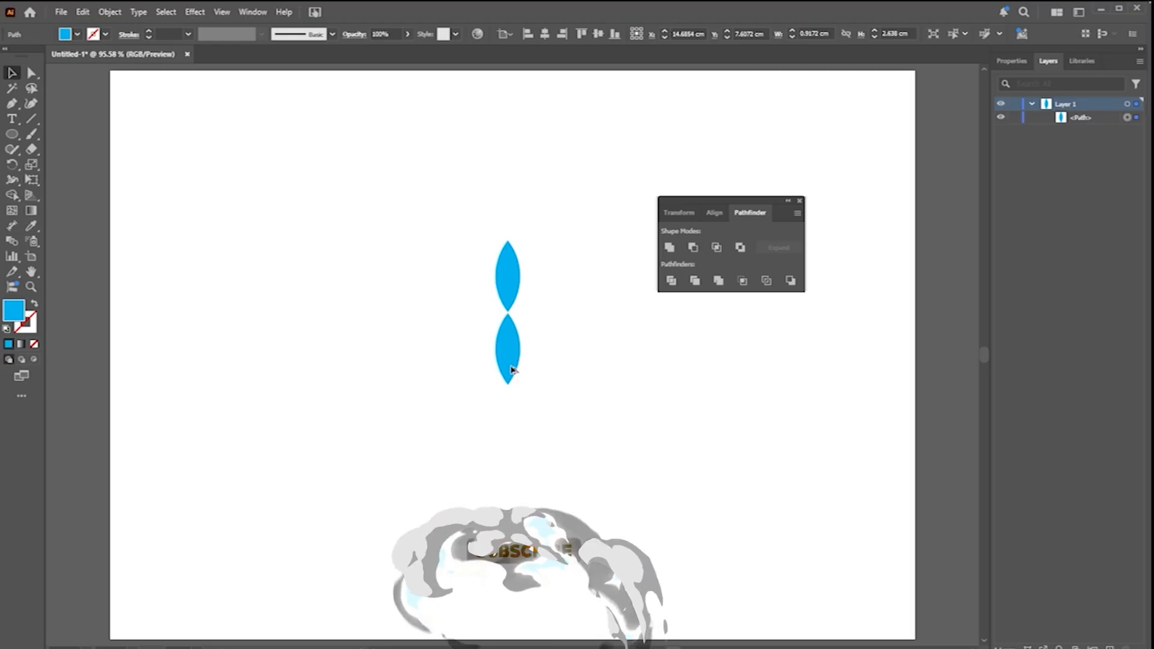
{"action": "left_click", "coordinate": [613, 395]}
- Paste a copy of both vertical petals in front and rotate it to horizontal, forming a four-petal cross
{"action": "left_click_drag", "start_coordinate": [564, 228], "coordinate": [472, 397]}
{"action": "key", "text": "a"}
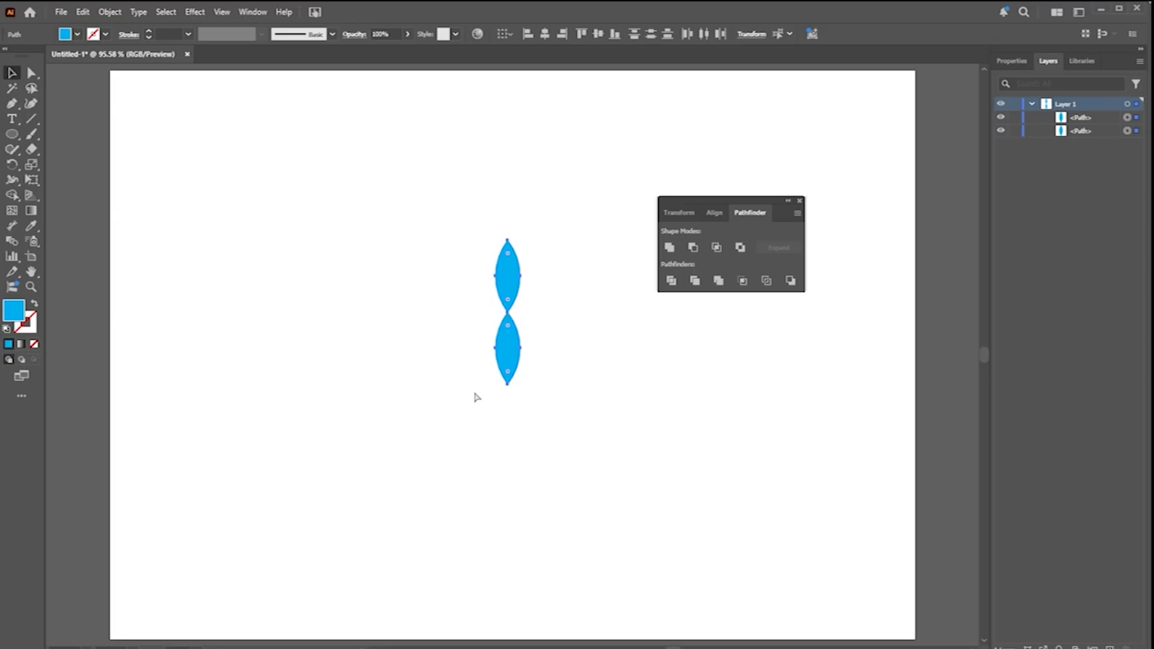
{"action": "key", "text": "ctrl+c"}
{"action": "key", "text": "ctrl+f"}
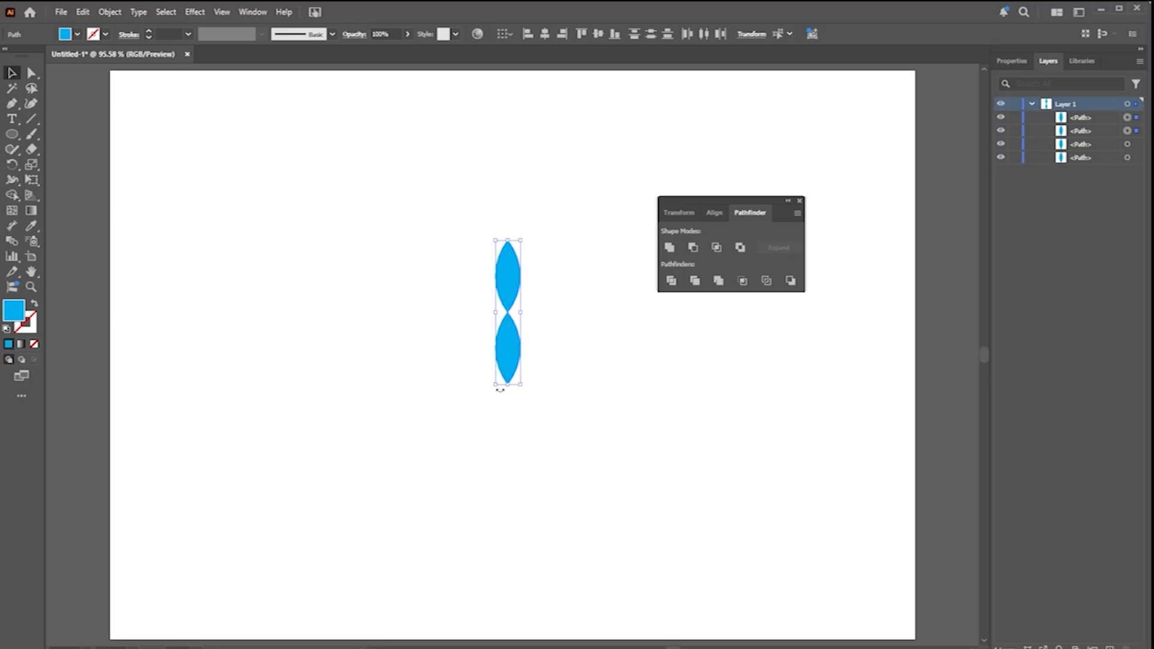
{"action": "left_click_drag", "start_coordinate": [525, 391], "coordinate": [597, 300]}
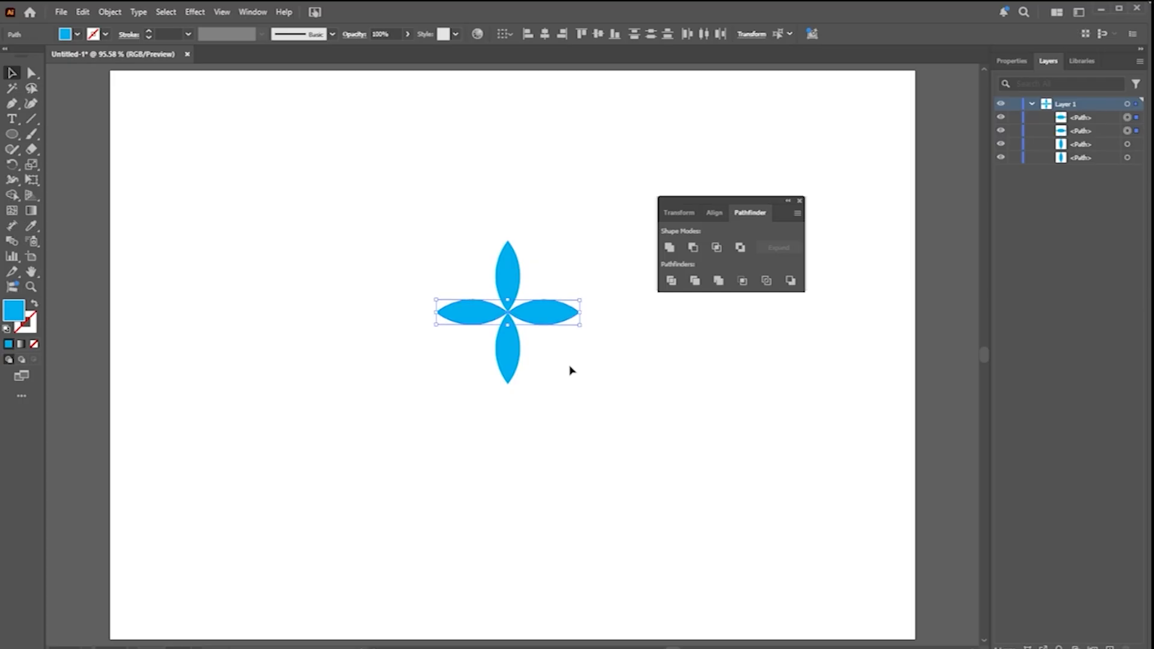
- Paste a copy of all four petals in front and rotate it about 45° to form an eight-petal flower
{"action": "left_click", "coordinate": [83, 12]}
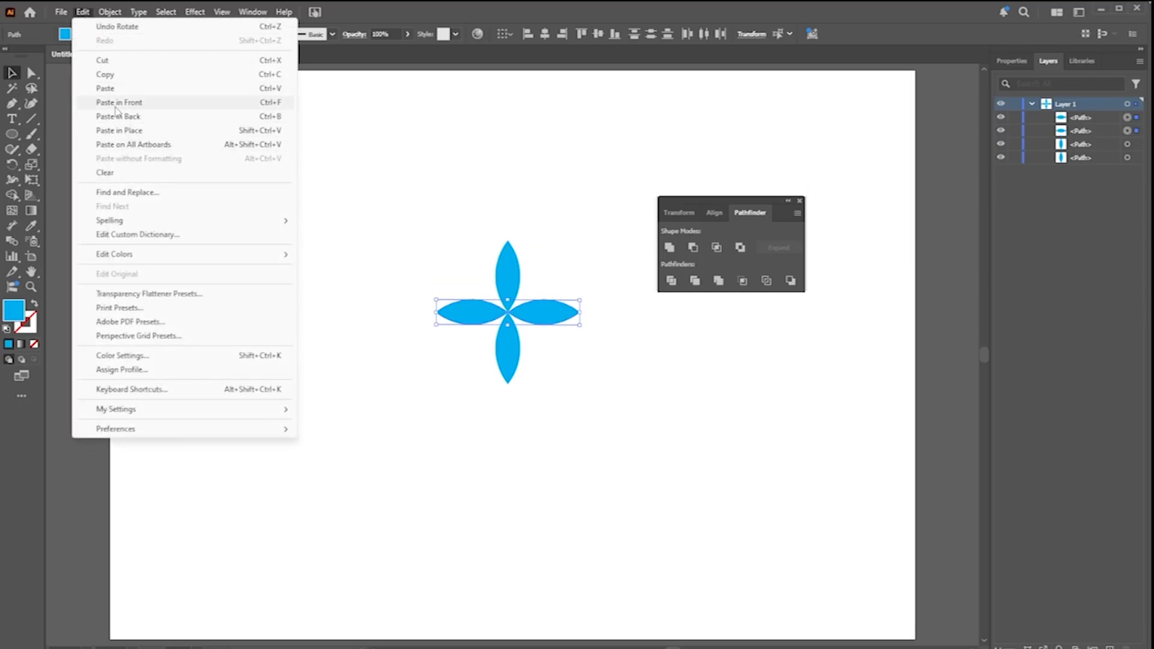
{"action": "left_click", "coordinate": [427, 242]}
{"action": "left_click_drag", "start_coordinate": [387, 210], "coordinate": [620, 413]}
{"action": "key", "text": "ctrl+c"}
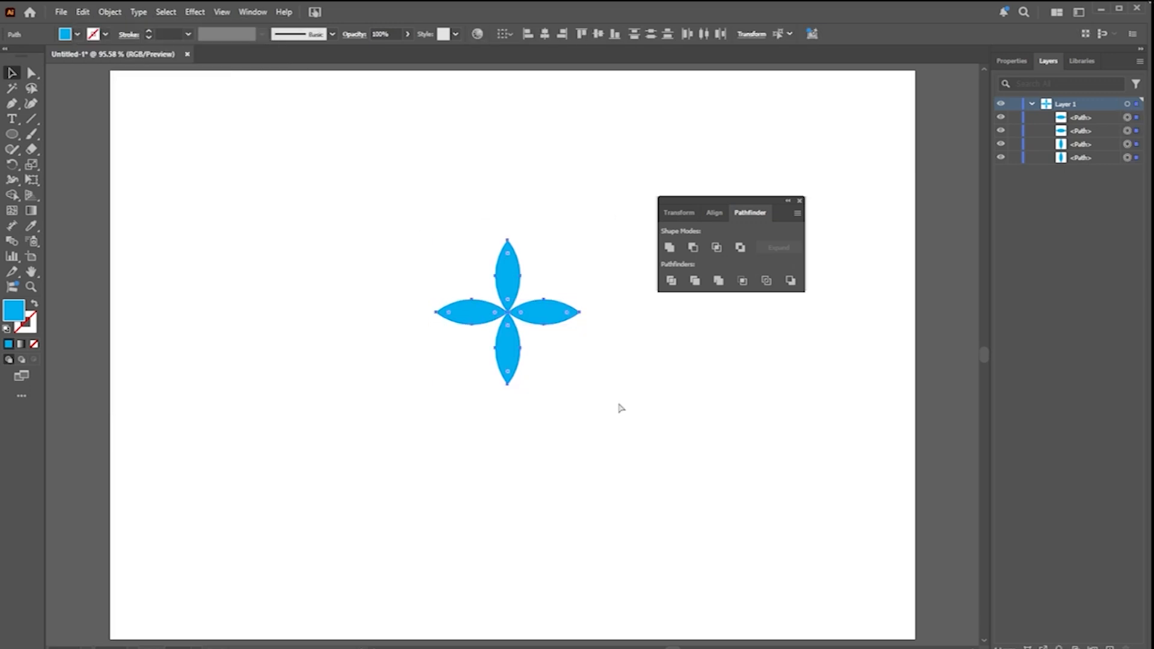
{"action": "key", "text": "ctrl+f"}
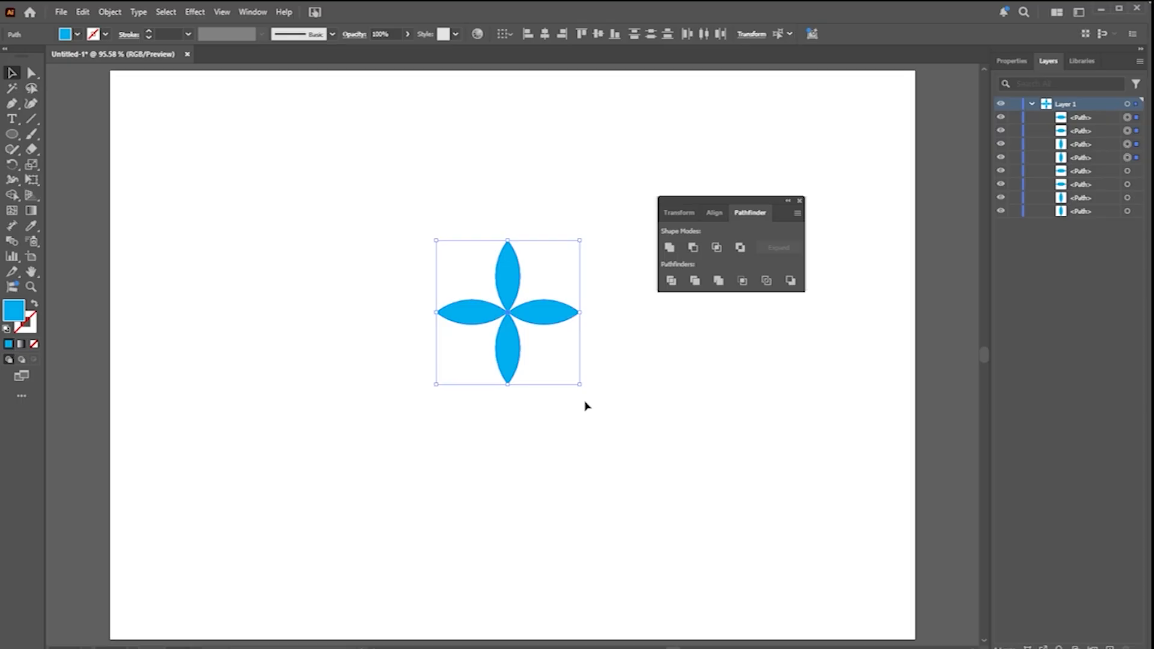
{"action": "left_click_drag", "start_coordinate": [582, 391], "coordinate": [608, 318]}
{"action": "left_click", "coordinate": [643, 379]}
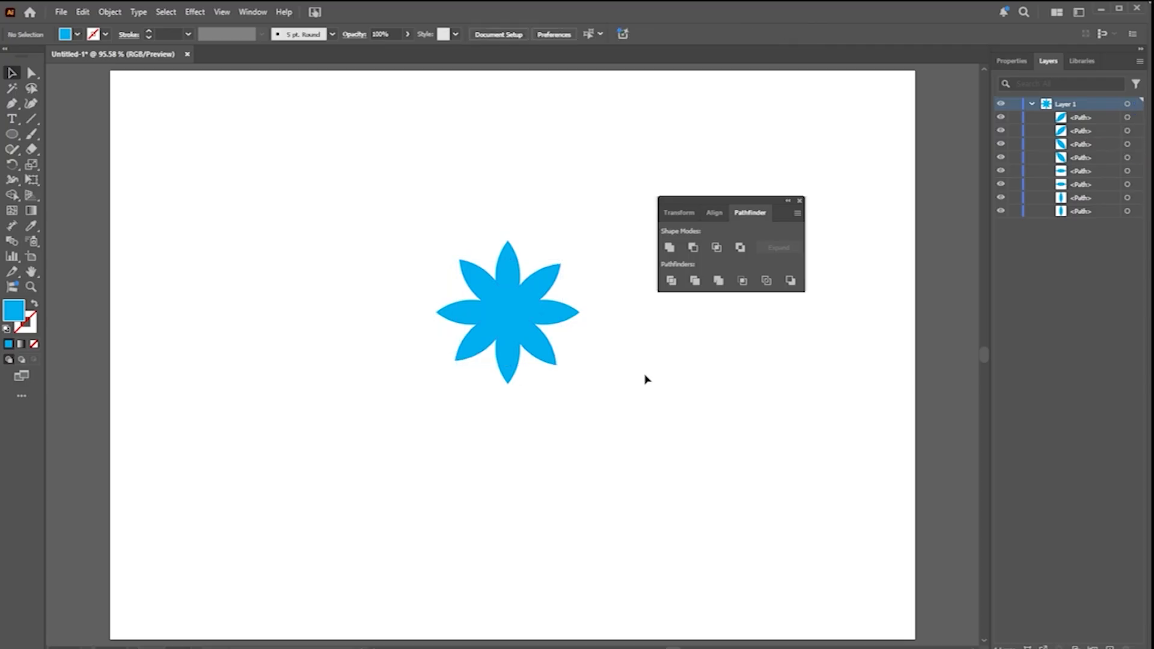
- Give all eight petals a white 2 pt stroke
{"action": "left_click_drag", "start_coordinate": [565, 186], "coordinate": [400, 408]}
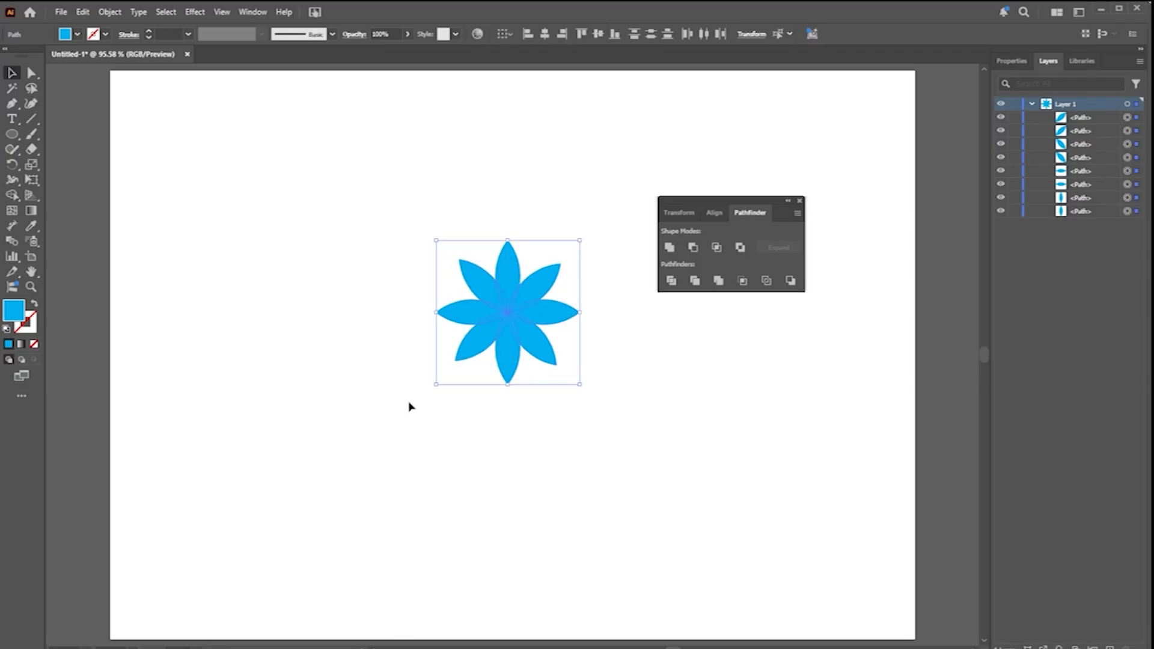
{"action": "left_click", "coordinate": [106, 35]}
{"action": "left_click", "coordinate": [0, 81]}
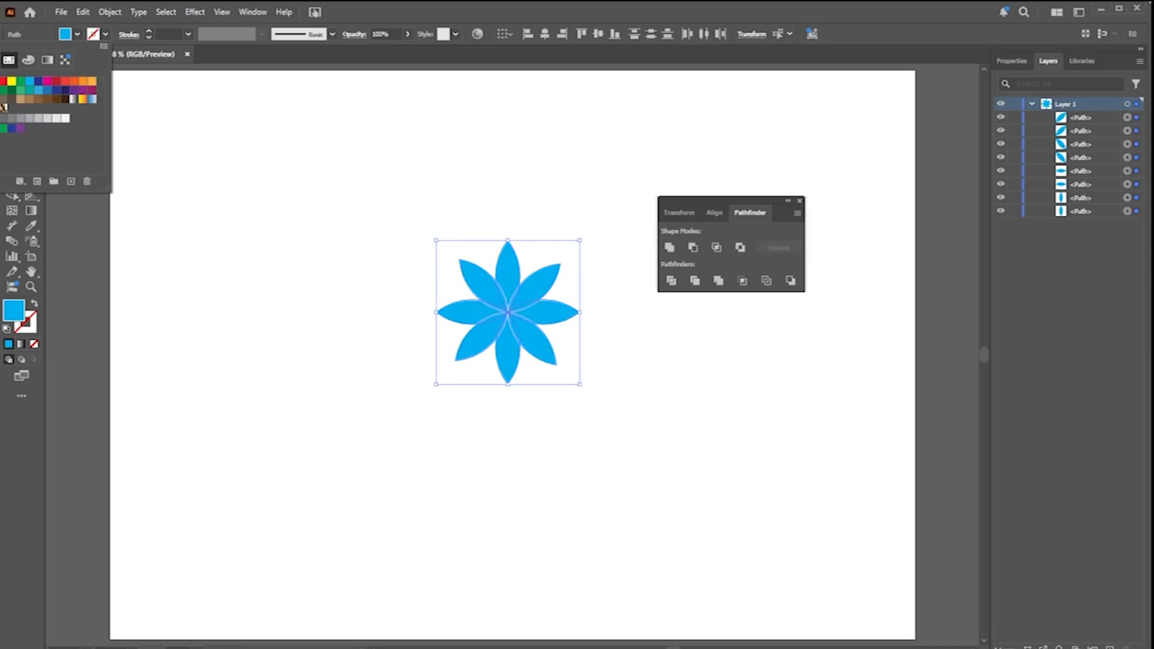
{"action": "left_click", "coordinate": [149, 31]}
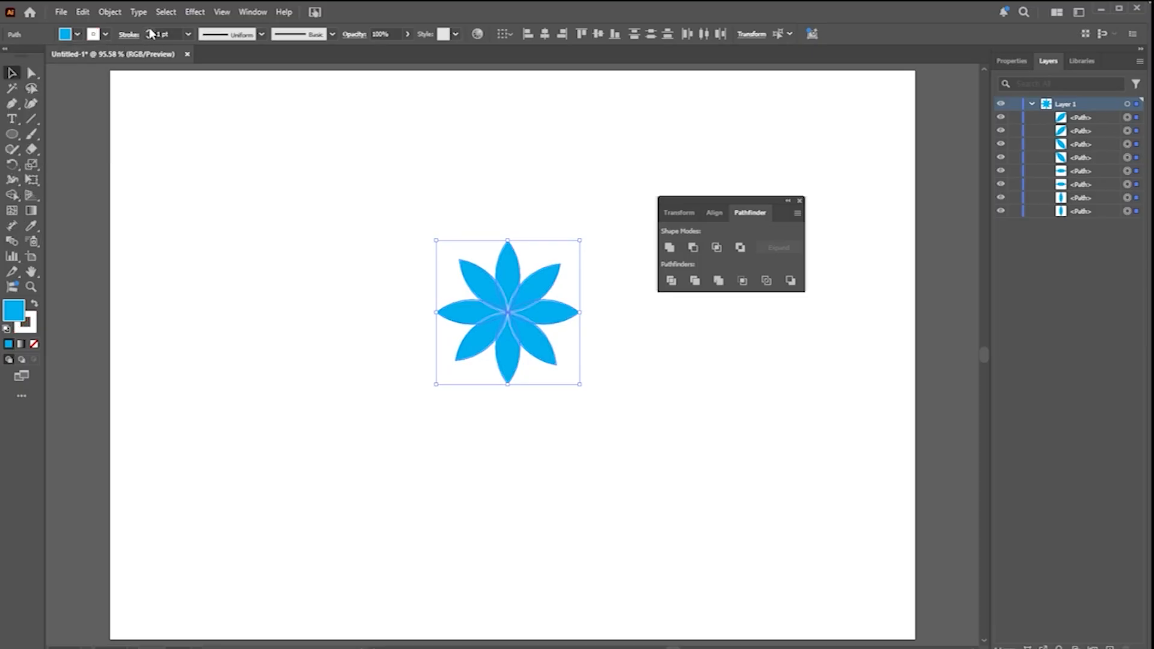
{"action": "left_click", "coordinate": [149, 30]}
{"action": "left_click", "coordinate": [275, 180]}
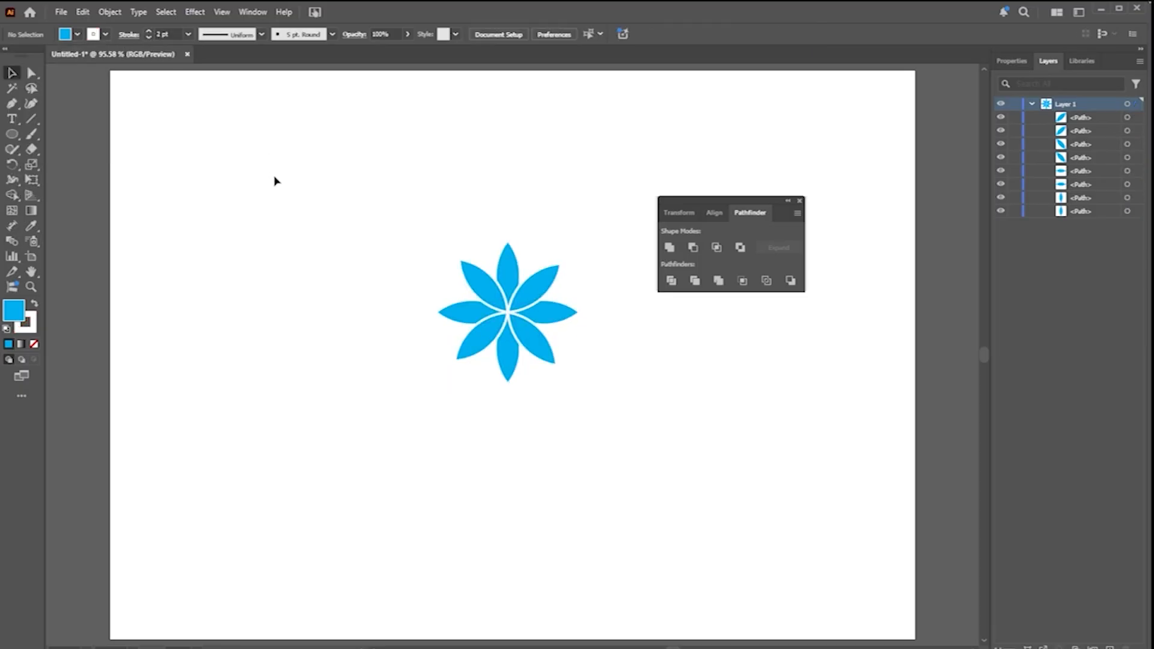
- Scale the whole flower down and reduce its stroke to 1 pt
{"action": "left_click_drag", "start_coordinate": [587, 204], "coordinate": [416, 408]}
{"action": "left_click_drag", "start_coordinate": [579, 241], "coordinate": [531, 290]}
{"action": "scroll", "coordinate": [516, 364], "scroll_direction": "up", "scroll_amount": 4}
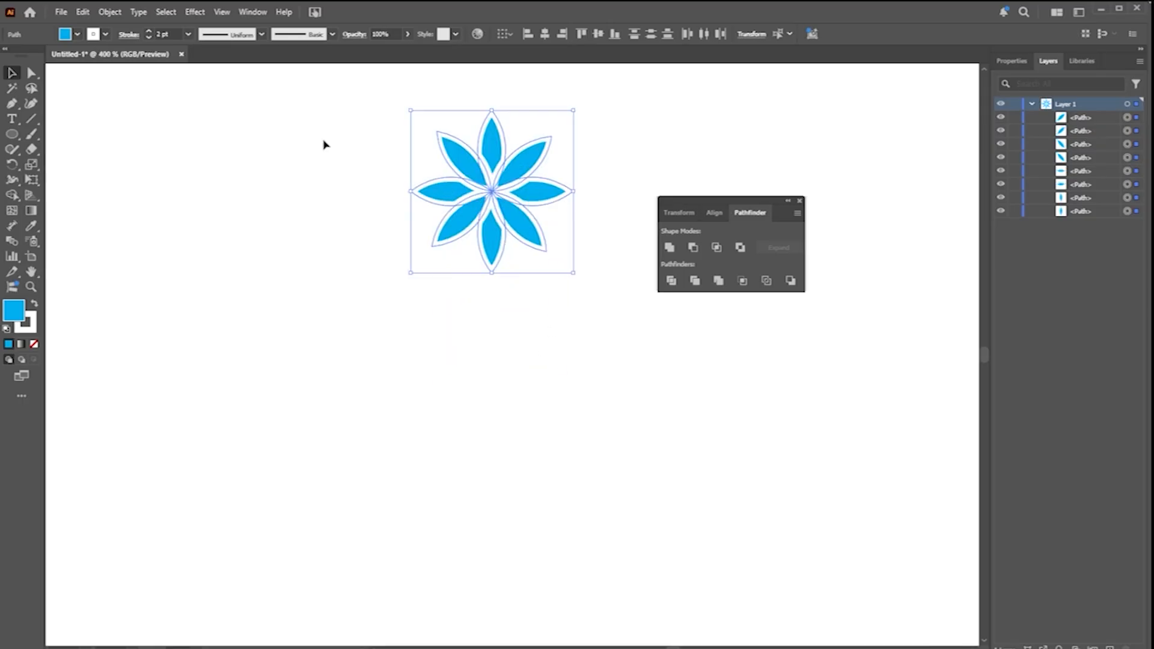
{"action": "left_click", "coordinate": [149, 37]}
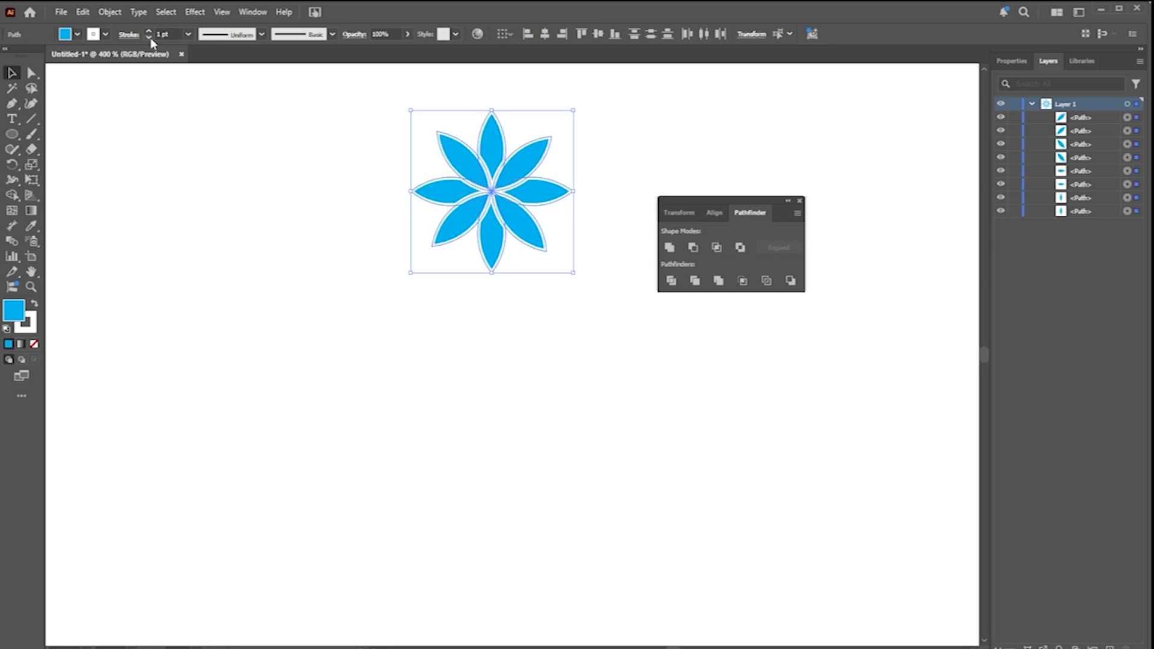
- Make a new pattern from all eight petals of the flower
{"action": "scroll", "coordinate": [287, 189], "scroll_direction": "down", "scroll_amount": 2}
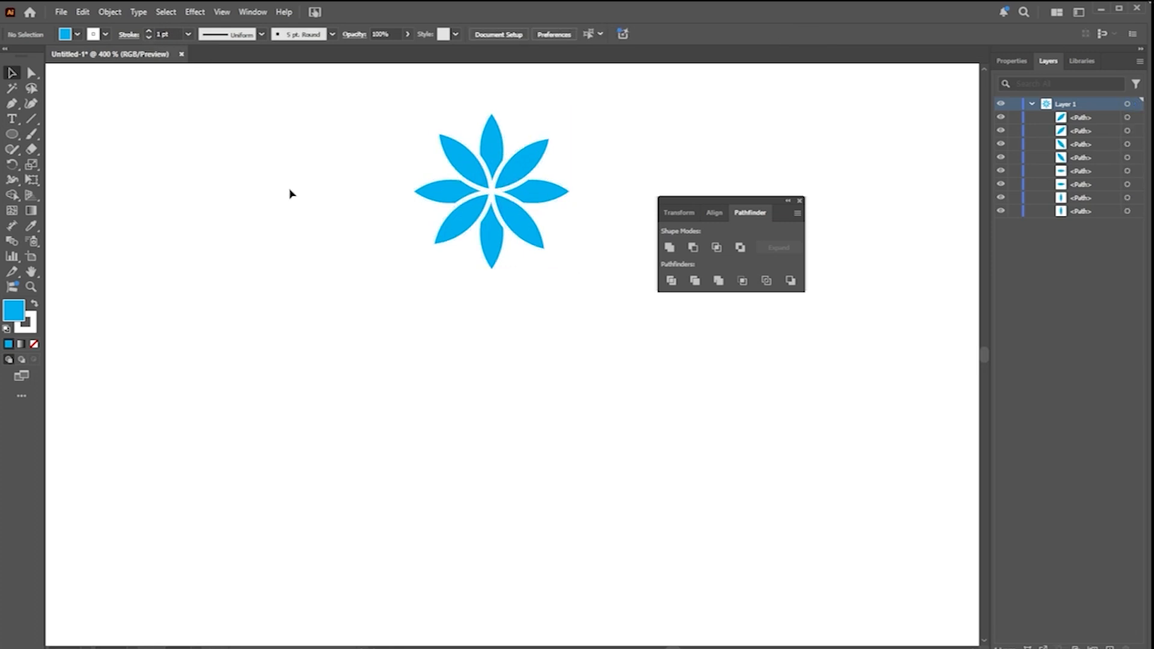
{"action": "left_click_drag", "start_coordinate": [299, 139], "coordinate": [485, 266]}
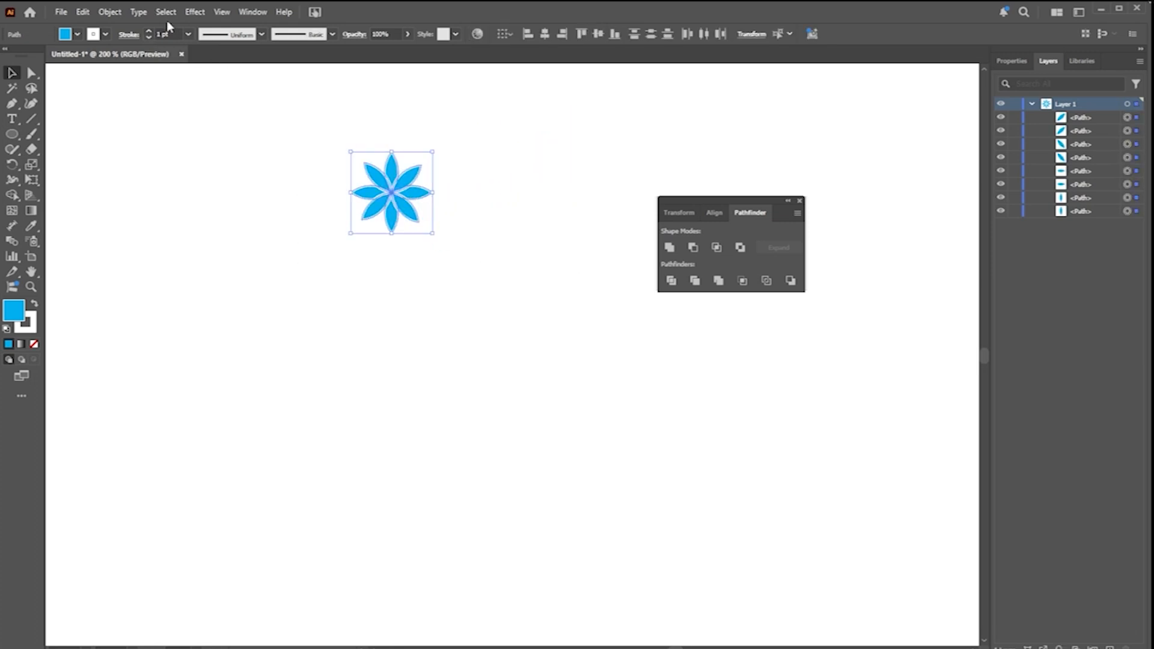
{"action": "left_click", "coordinate": [110, 12]}
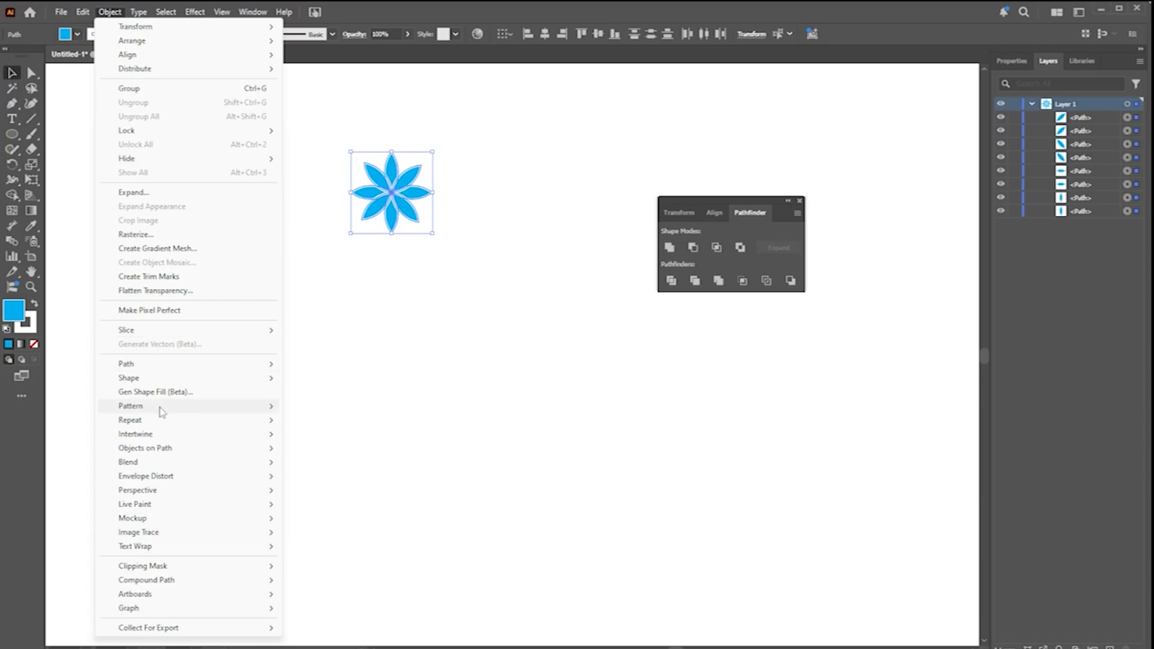
{"action": "mouse_move", "coordinate": [162, 409]}
{"action": "left_click", "coordinate": [363, 405]}
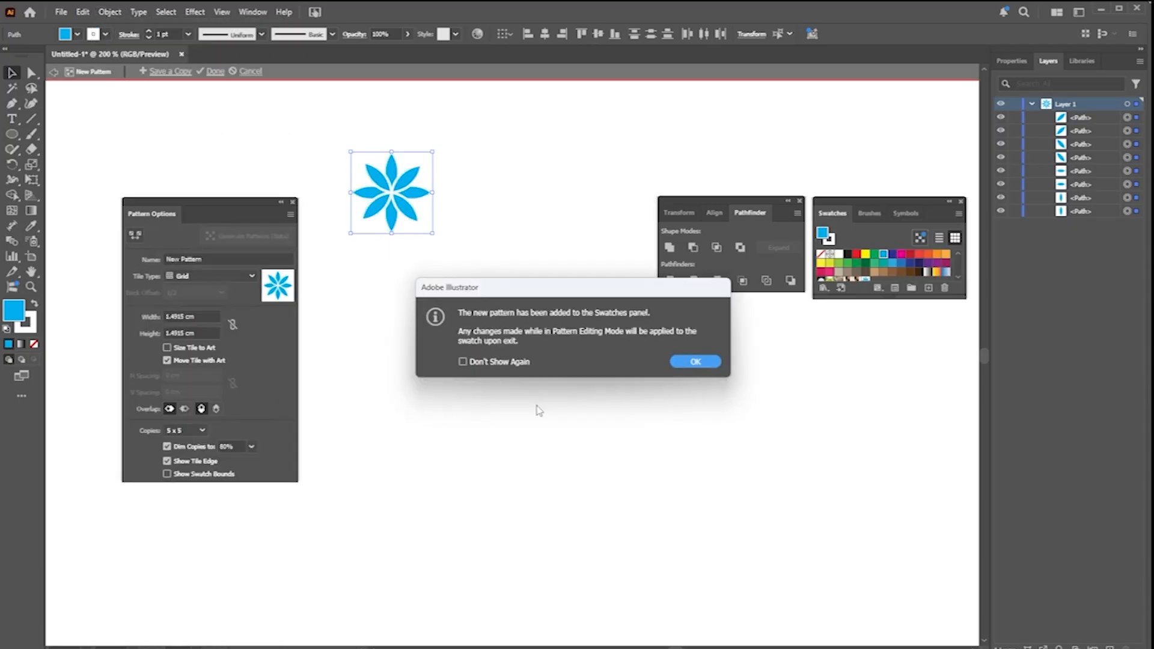
{"action": "left_click", "coordinate": [715, 361]}
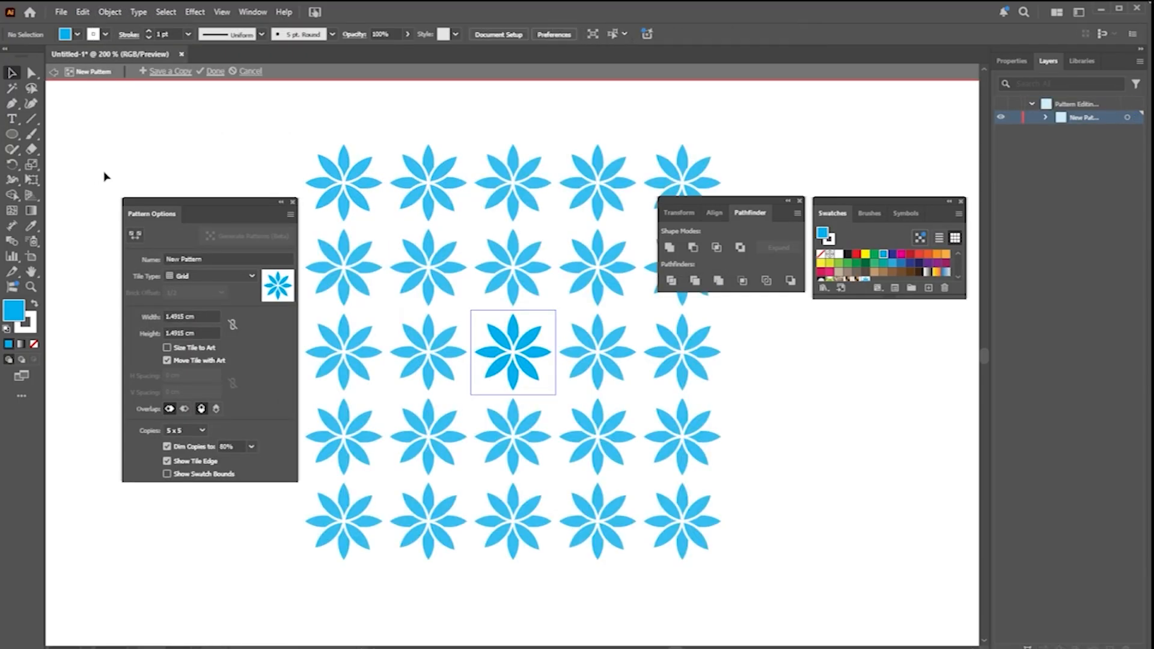
- Set the pattern's tile type to Brick by Row with a 1/2 brick offset, keeping the options clear of the preview
{"action": "left_click_drag", "start_coordinate": [192, 215], "coordinate": [789, 337]}
{"action": "left_click", "coordinate": [794, 396]}
{"action": "left_click", "coordinate": [791, 428]}
{"action": "left_click", "coordinate": [791, 414]}
{"action": "left_click", "coordinate": [785, 458]}
- Try a pattern tile width of 1.6 cm, narrow it to 1.3 cm, and widen it to 1.4 cm
{"action": "left_click_drag", "start_coordinate": [795, 437], "coordinate": [715, 437]}
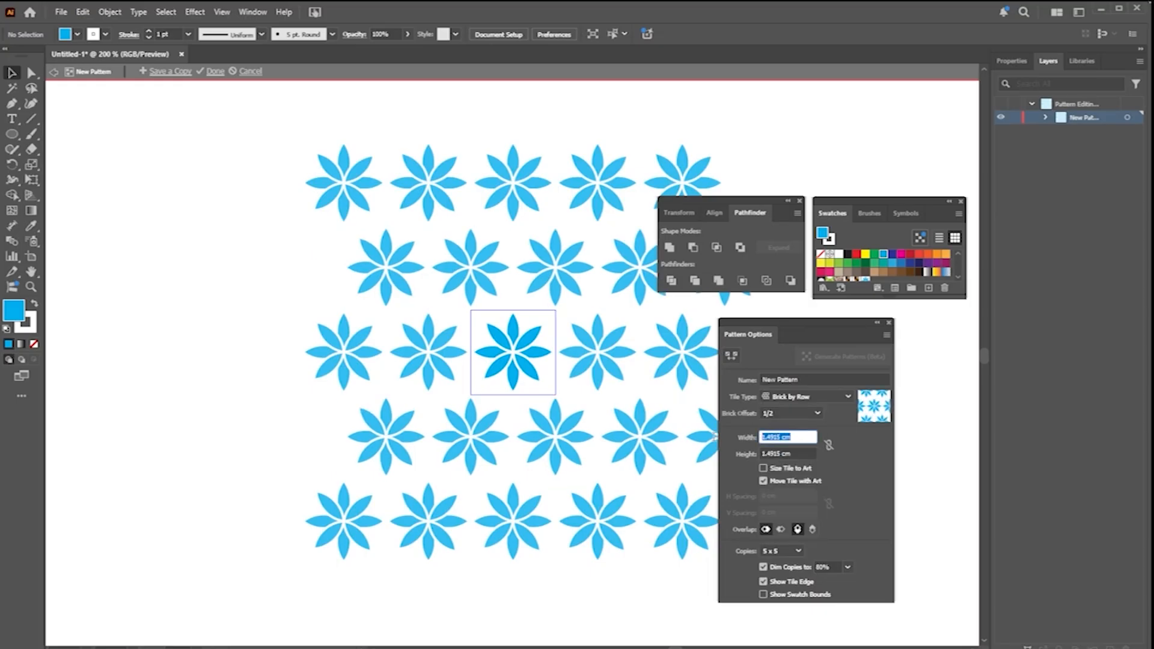
{"action": "type", "text": "1.6"}
{"action": "key", "text": "Return"}
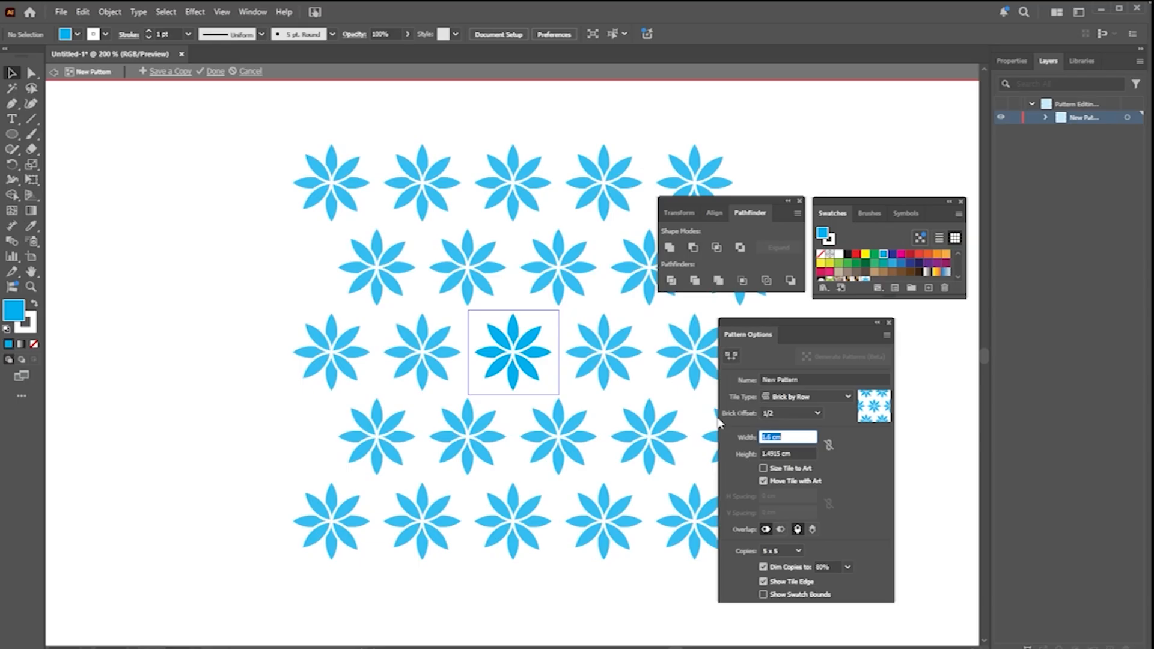
{"action": "key", "text": "Down"}
{"action": "key", "text": "Down"}
{"action": "key", "text": "Down"}
{"action": "key", "text": "Left"}
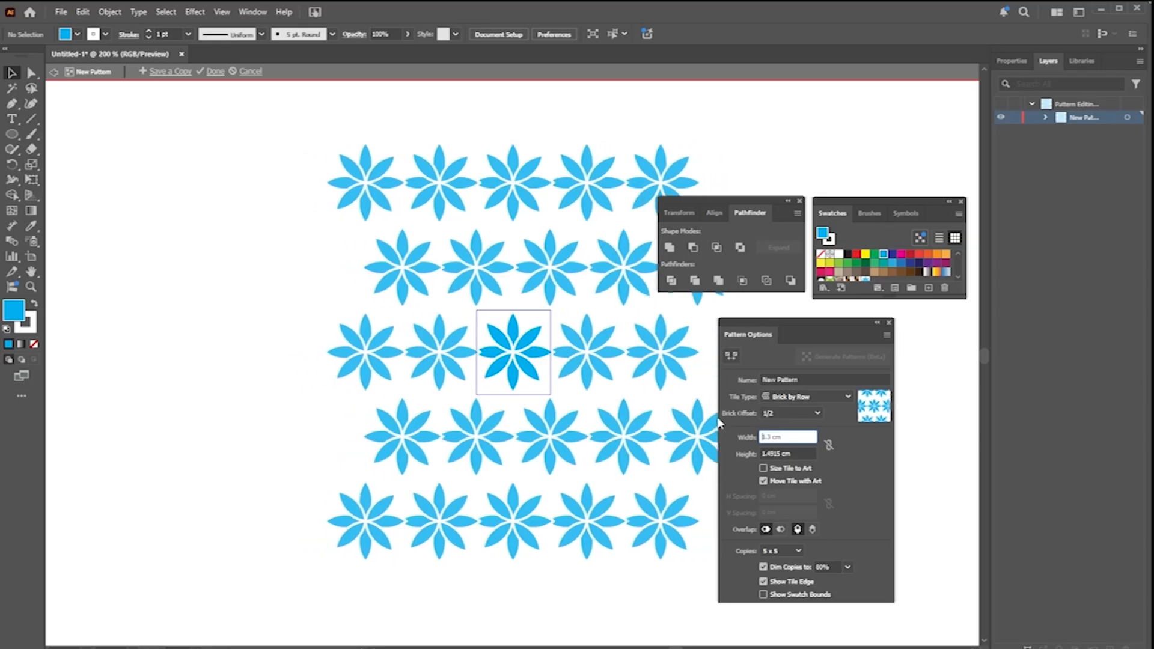
{"action": "key", "text": "Up"}
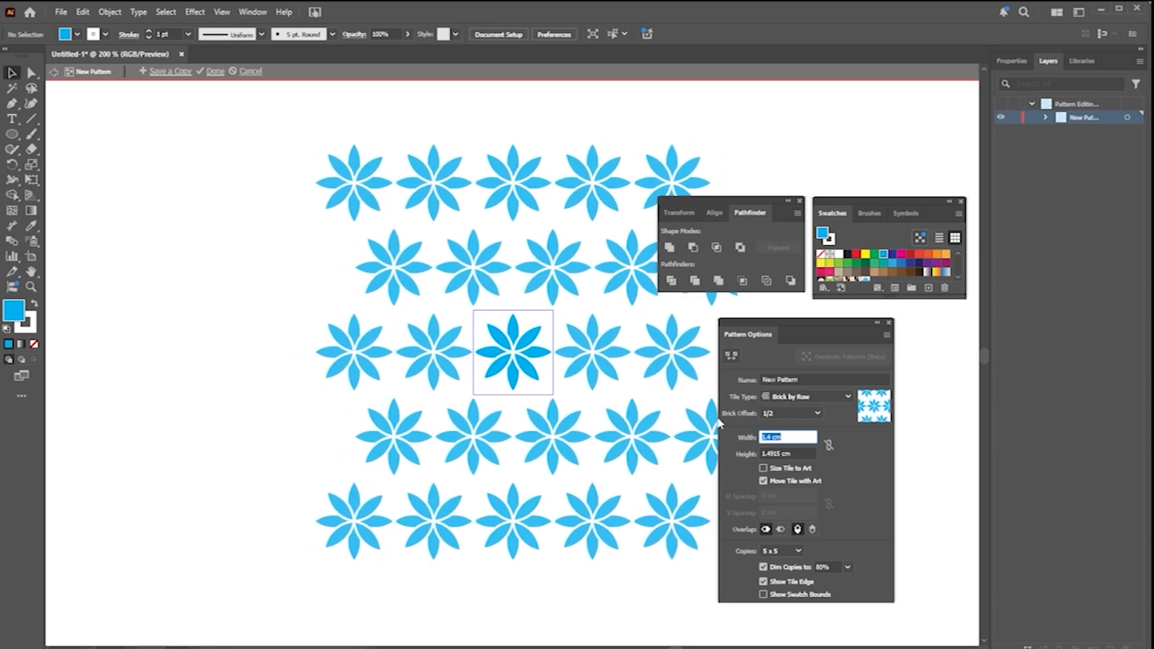
- Change the tile type to Brick by Column and adjust the tile height to 1.5 cm after trying 1.3 cm
{"action": "left_click", "coordinate": [794, 398]}
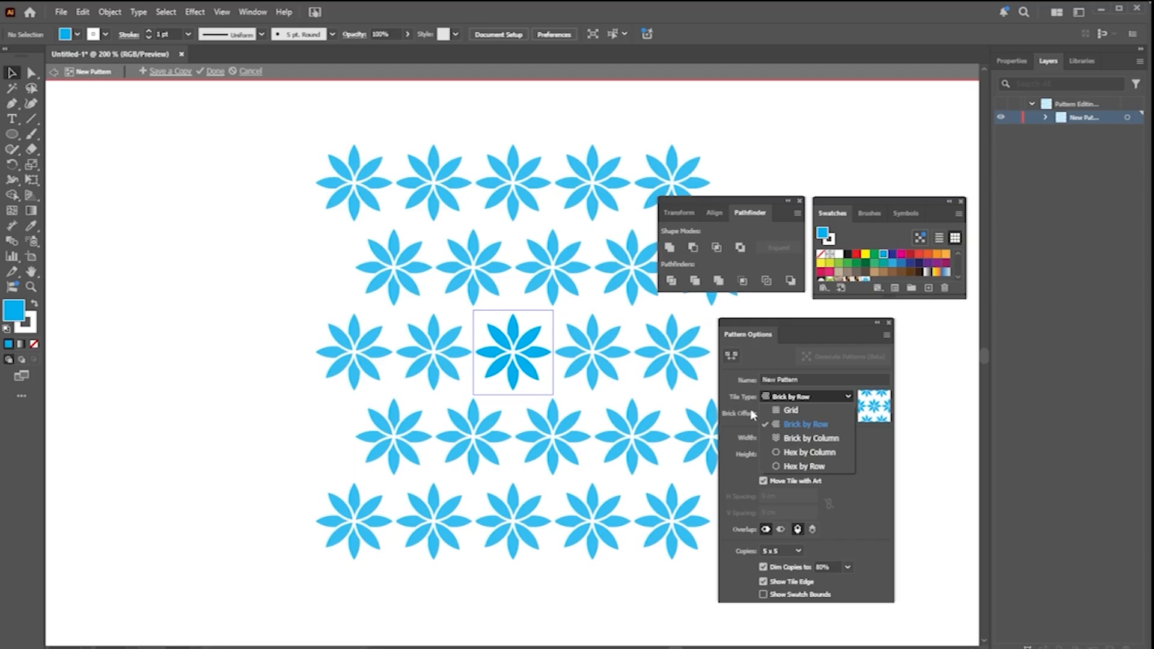
{"action": "left_click", "coordinate": [774, 438]}
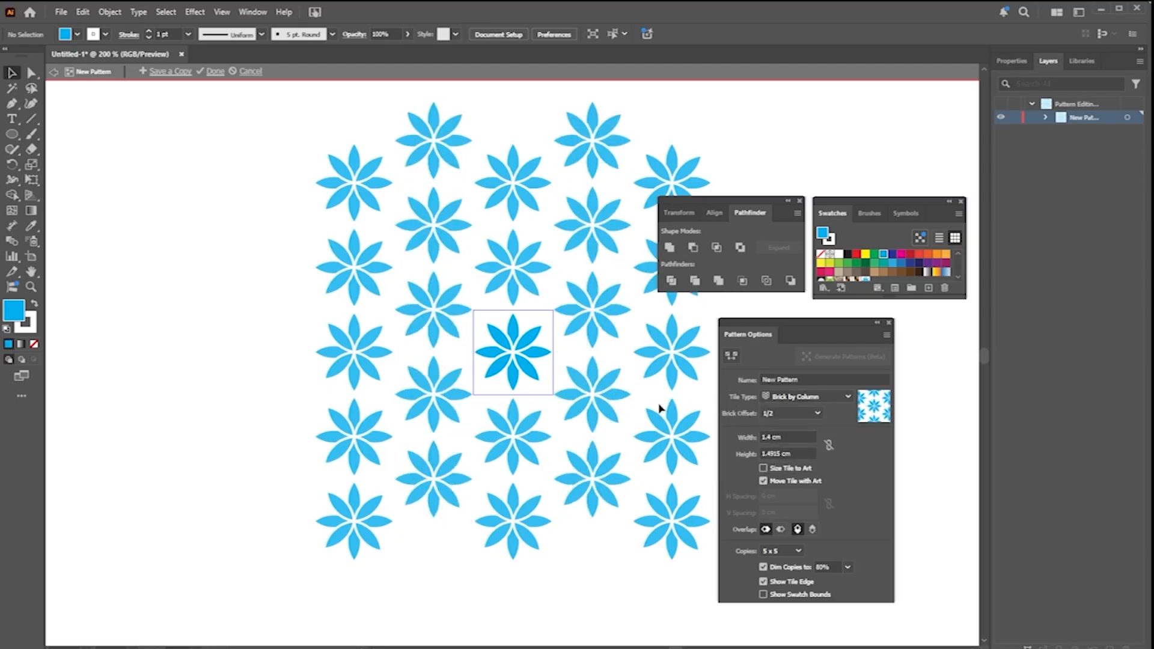
{"action": "left_click", "coordinate": [803, 455]}
{"action": "type", "text": "1.3"}
{"action": "key", "text": "Return"}
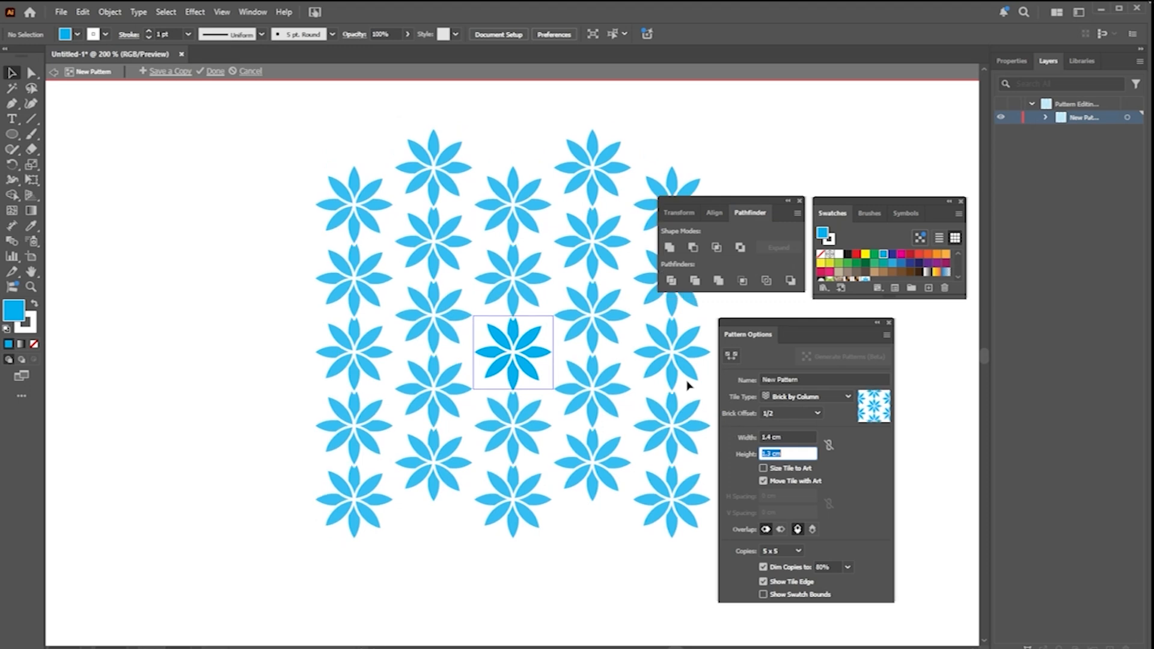
{"action": "key", "text": "Up"}
{"action": "key", "text": "Up"}
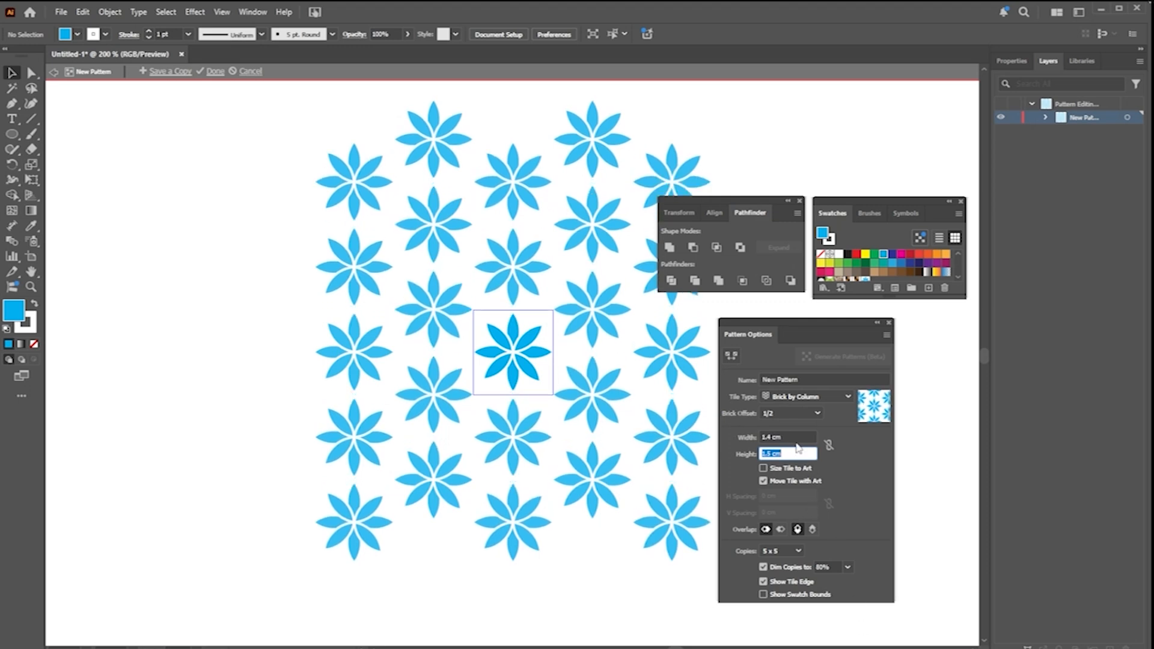
- Reduce the pattern tile width to 1 cm so the flower columns interlock closely
{"action": "left_click", "coordinate": [797, 445]}
{"action": "left_click_drag", "start_coordinate": [791, 437], "coordinate": [656, 450]}
{"action": "key", "text": "Up"}
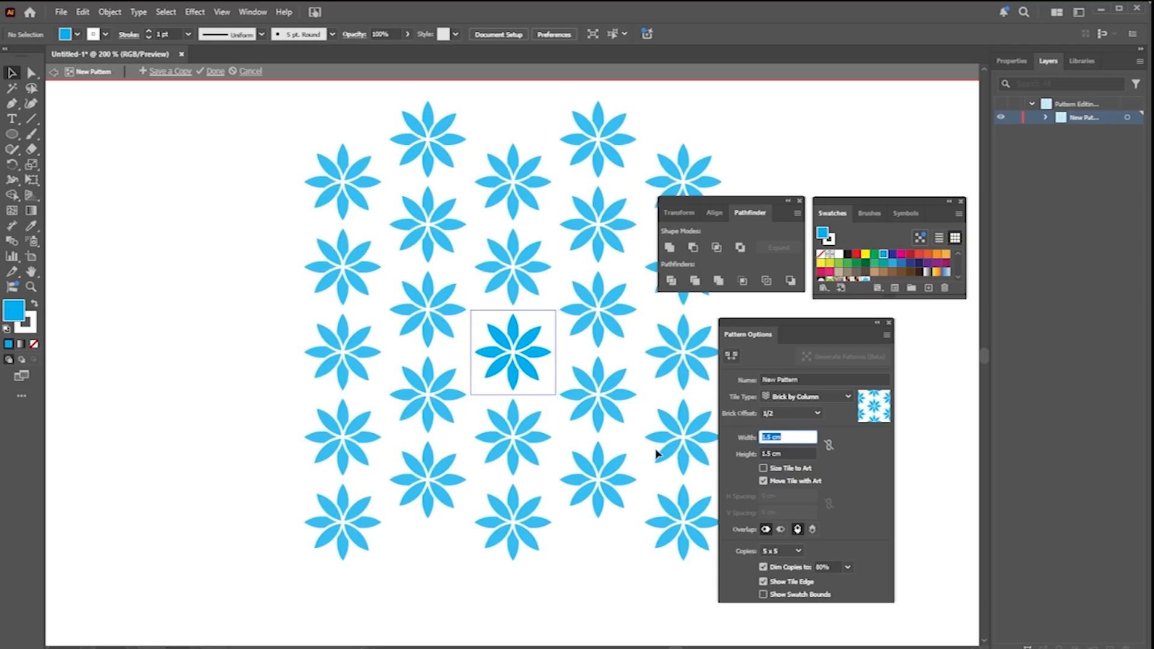
{"action": "key", "text": "Down"}
{"action": "key", "text": "Down"}
{"action": "key", "text": "Down"}
{"action": "key", "text": "Down"}
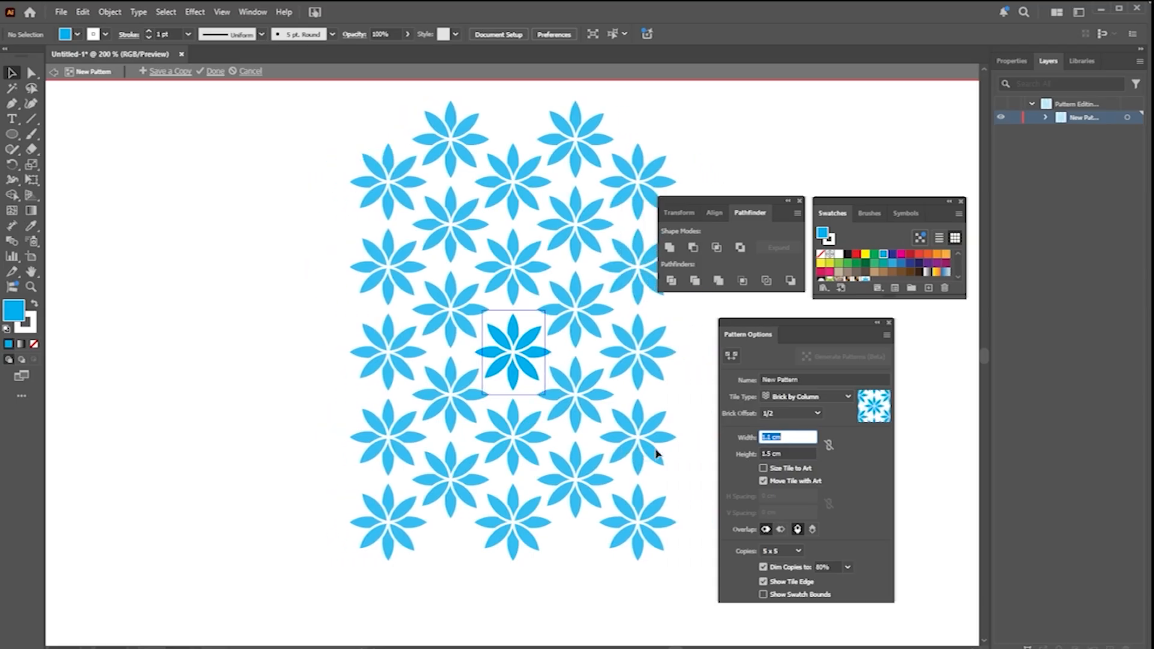
{"action": "key", "text": "Down"}
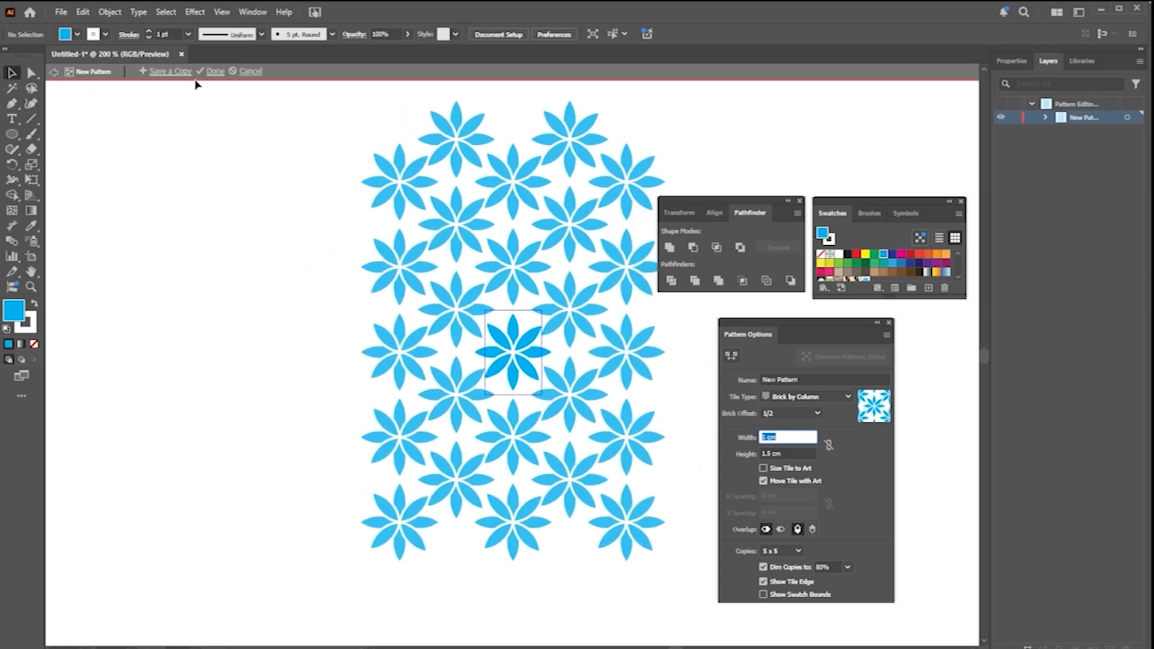
- Save a copy of the pattern as New Pattern 2 and finish pattern editing
{"action": "left_click", "coordinate": [166, 72]}
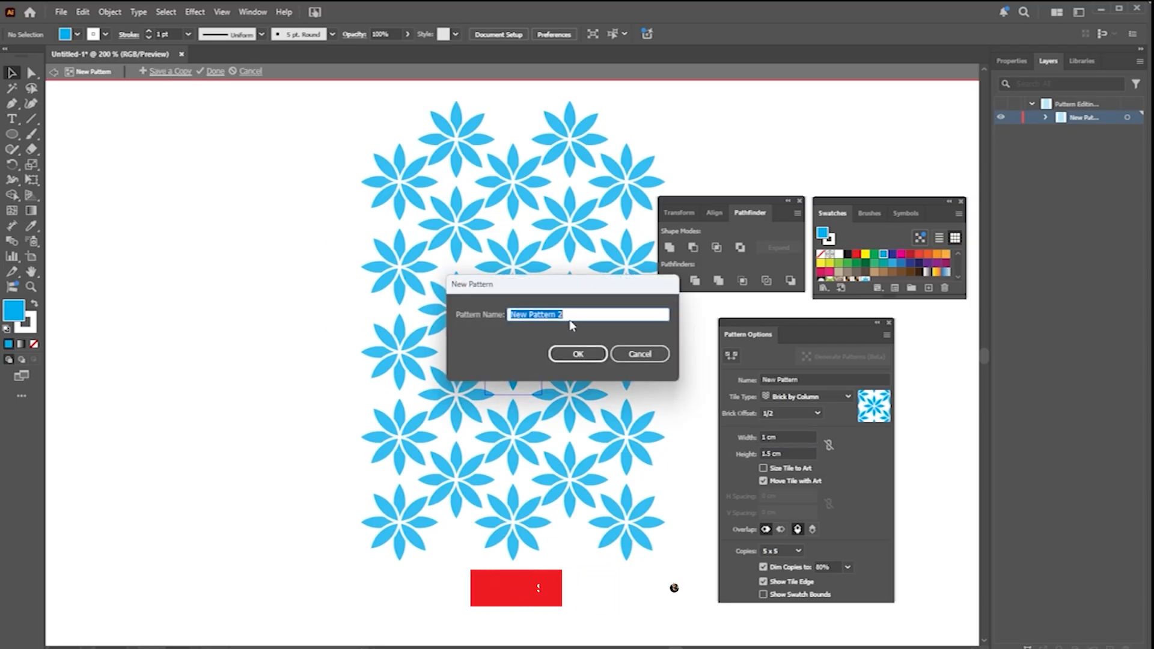
{"action": "left_click", "coordinate": [568, 355]}
{"action": "left_click", "coordinate": [692, 361]}
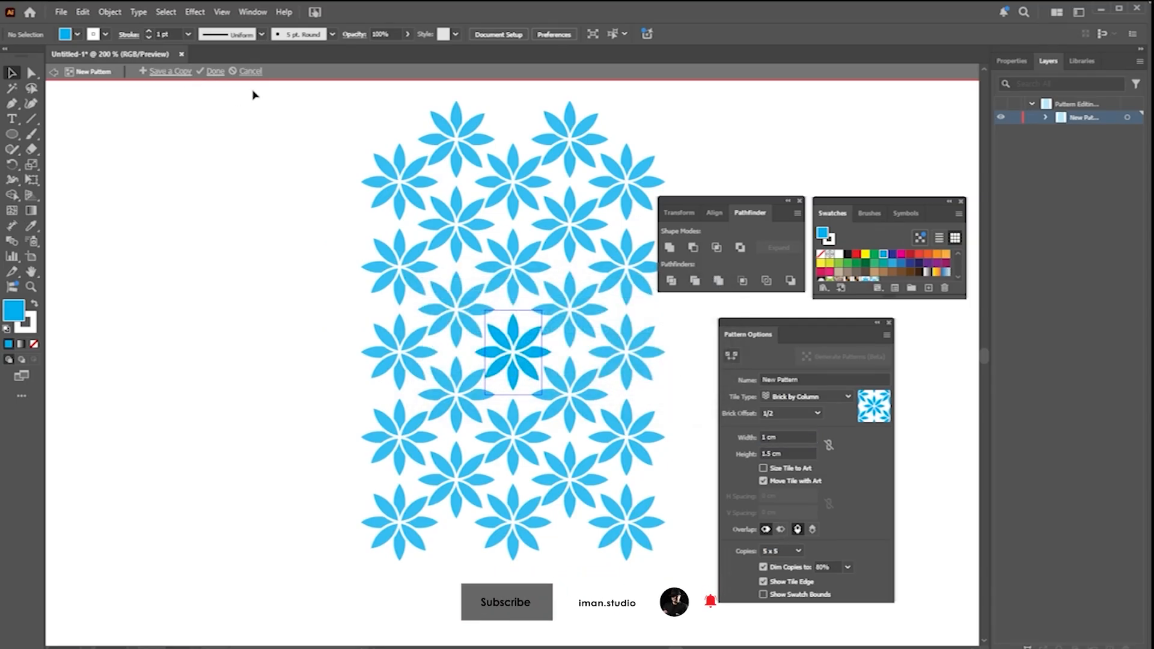
{"action": "left_click", "coordinate": [215, 71]}
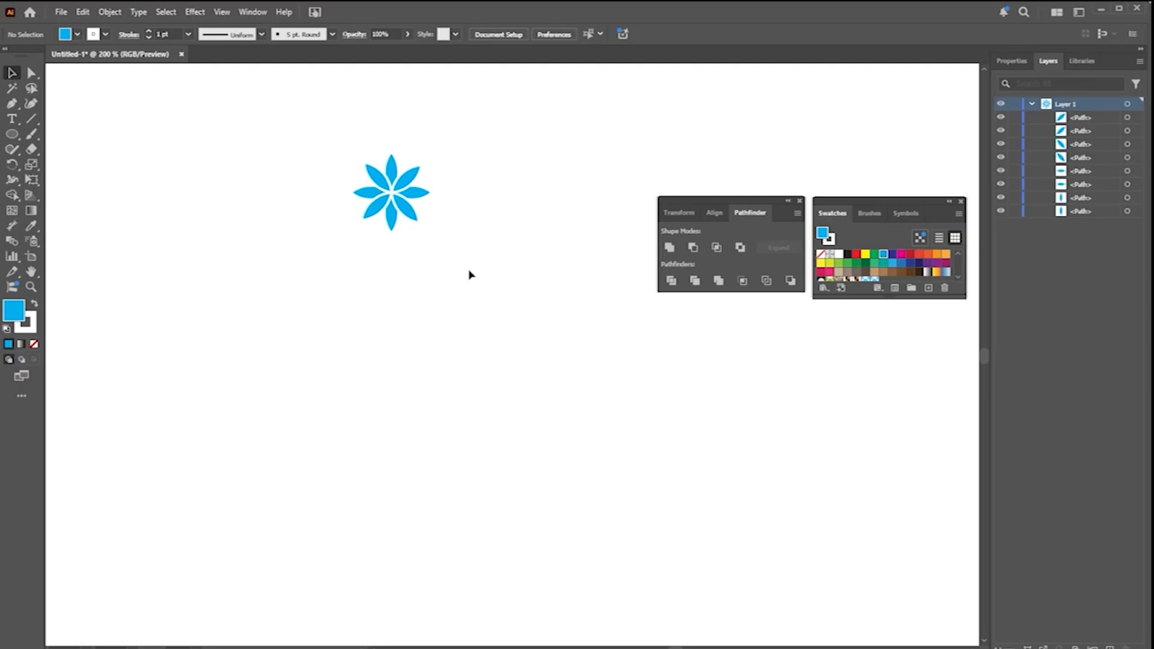
- Delete the original flower and draw a blue circle about 6.83 cm in diameter with the Ellipse tool
{"action": "key", "text": "Delete"}
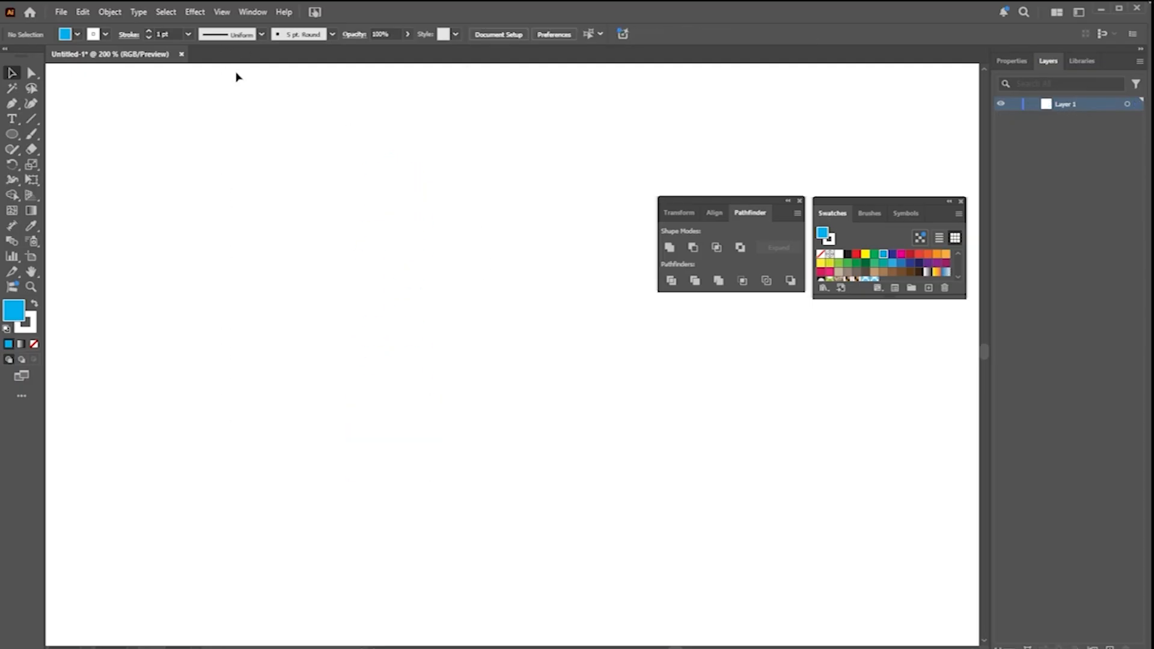
{"action": "left_click", "coordinate": [18, 133]}
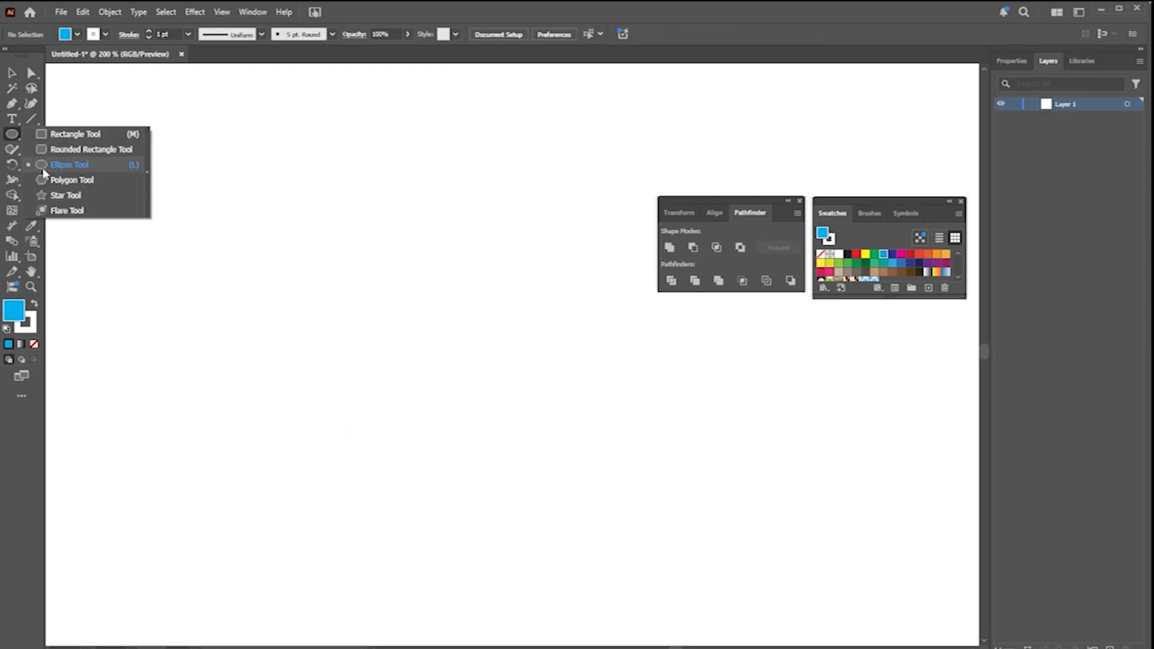
{"action": "left_click", "coordinate": [60, 180]}
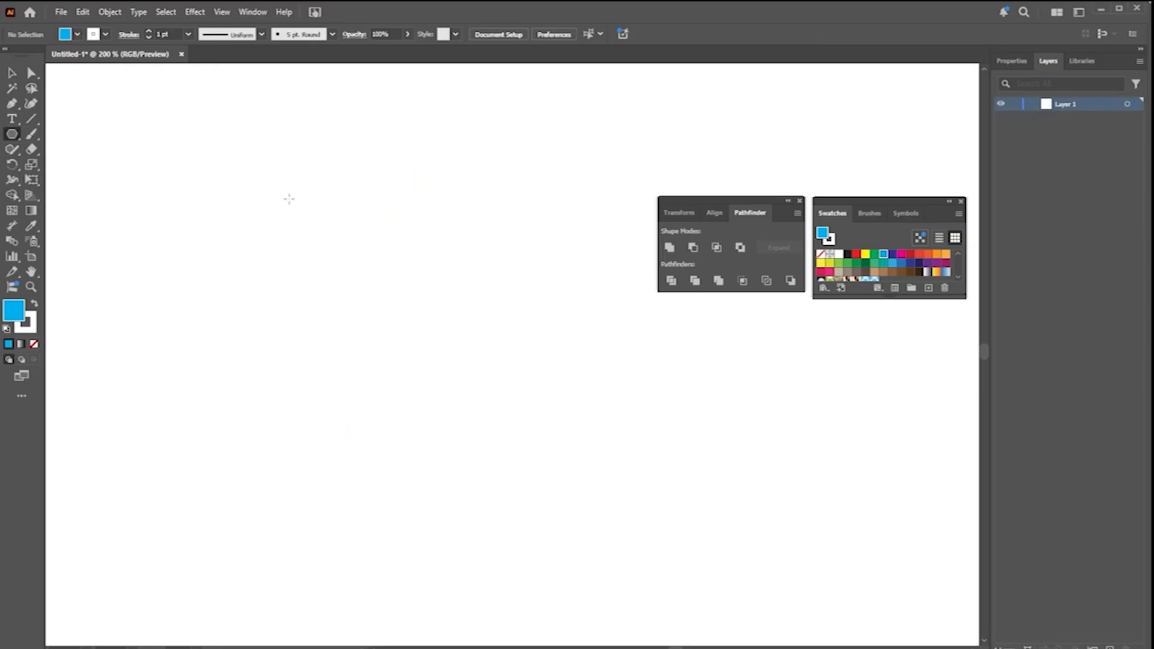
{"action": "left_click", "coordinate": [12, 133]}
{"action": "left_click", "coordinate": [52, 165]}
{"action": "mouse_move", "coordinate": [240, 162]}
{"action": "left_mouse_down"}
{"action": "mouse_move", "coordinate": [389, 321]}
{"action": "mouse_move", "coordinate": [531, 438]}
{"action": "mouse_move", "coordinate": [626, 489]}
{"action": "left_mouse_up"}
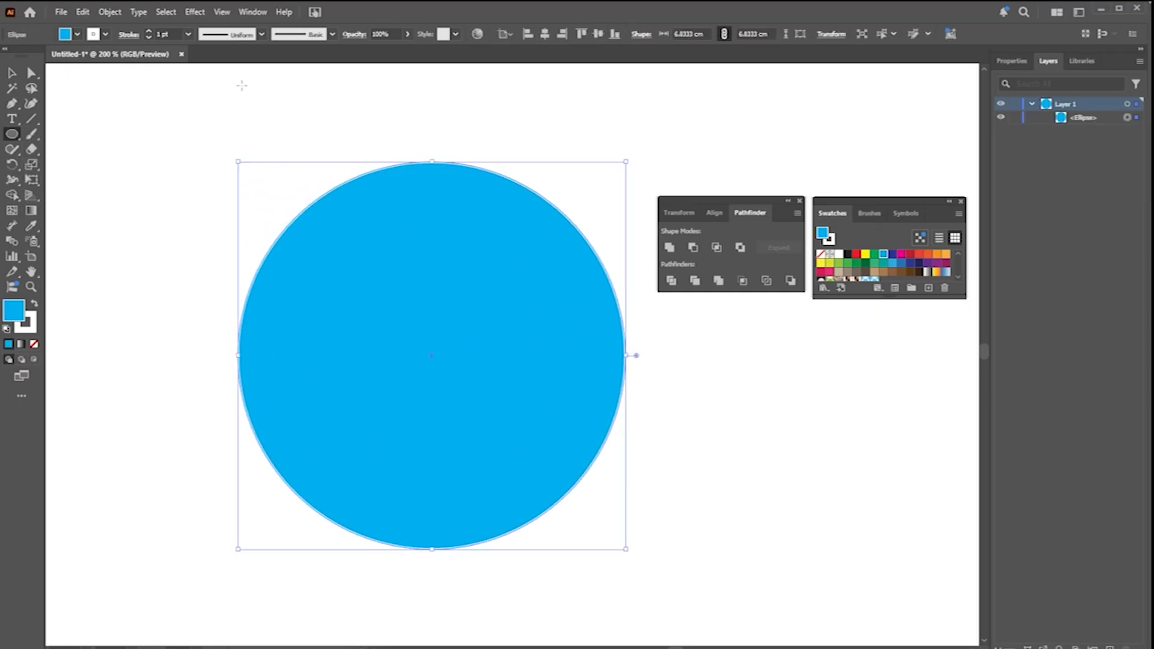
- Fill the circle with the new flower pattern swatch
{"action": "left_click", "coordinate": [77, 35]}
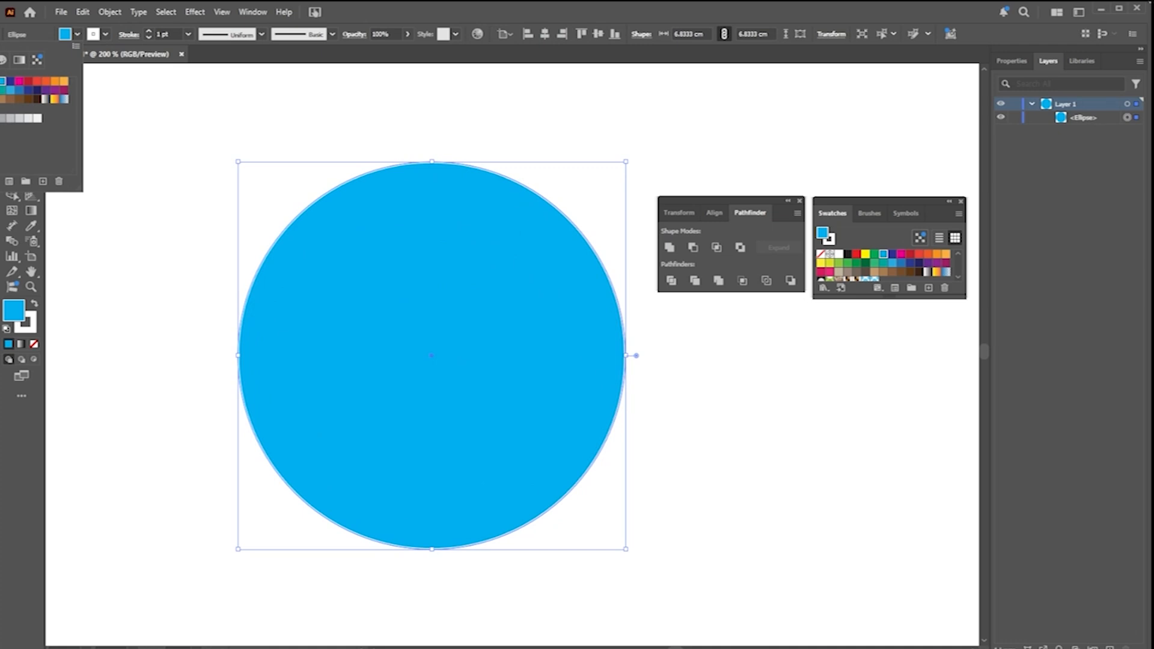
{"action": "left_click", "coordinate": [31, 119]}
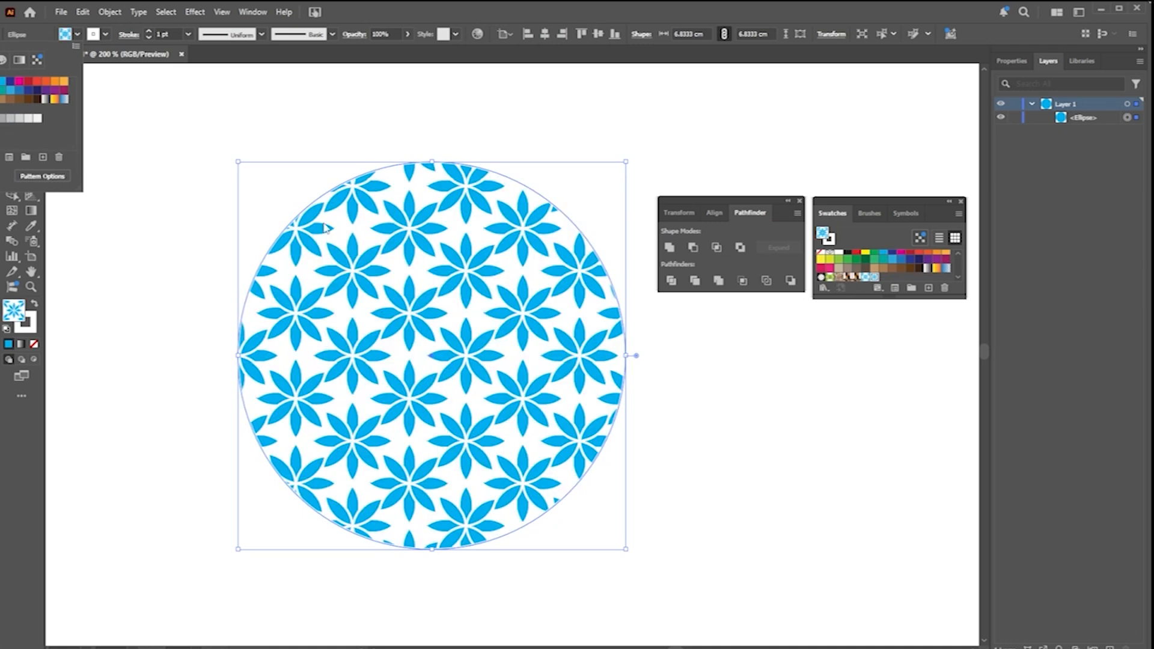
{"action": "left_click", "coordinate": [581, 286]}
- Move the pattern-filled circle slightly down on the artboard
{"action": "scroll", "coordinate": [500, 127], "scroll_direction": "down", "scroll_amount": 4}
{"action": "scroll", "coordinate": [521, 232], "scroll_direction": "up", "scroll_amount": 1}
{"action": "scroll", "coordinate": [522, 232], "scroll_direction": "up", "scroll_amount": 1}
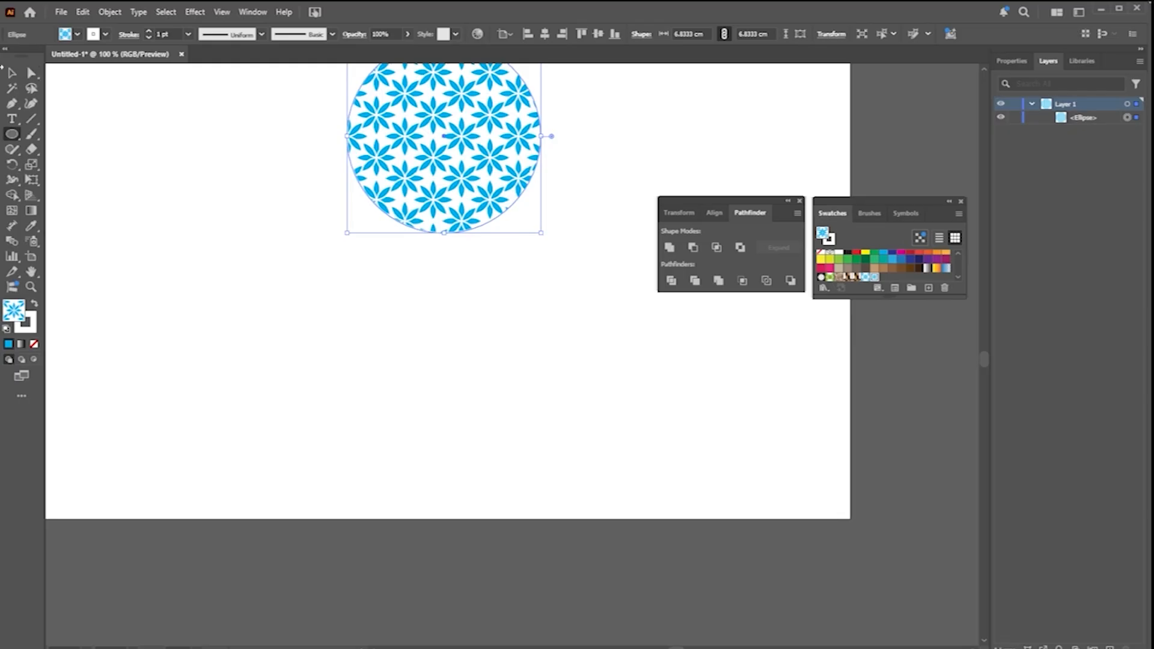
{"action": "left_click", "coordinate": [12, 75]}
{"action": "left_click_drag", "start_coordinate": [417, 211], "coordinate": [424, 278]}
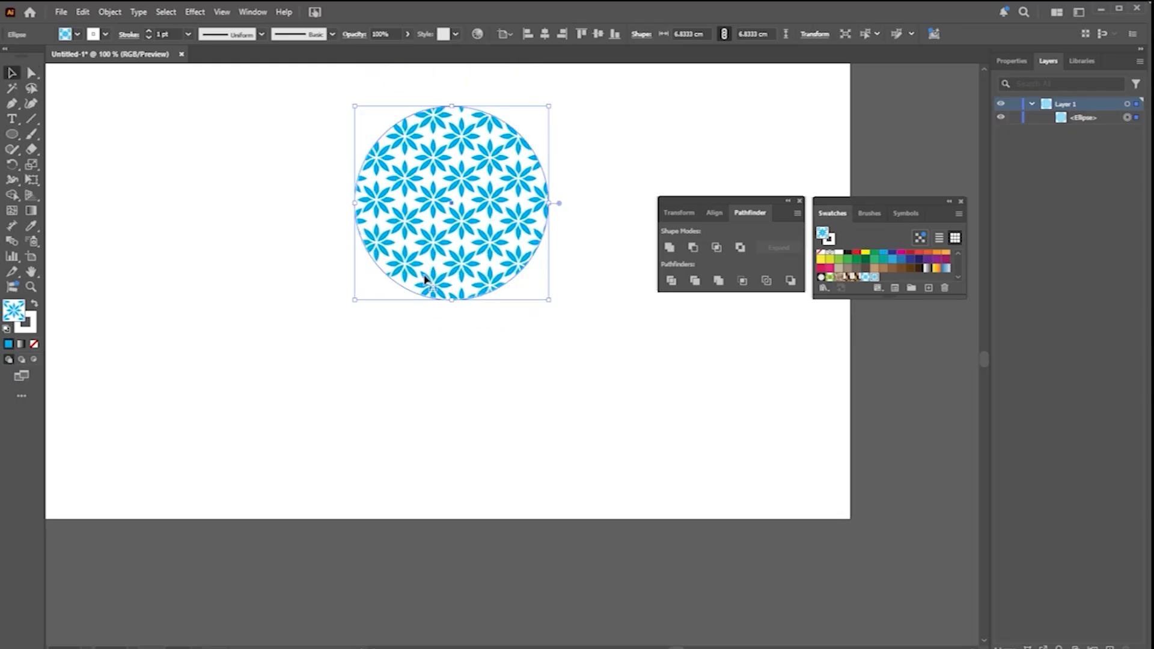